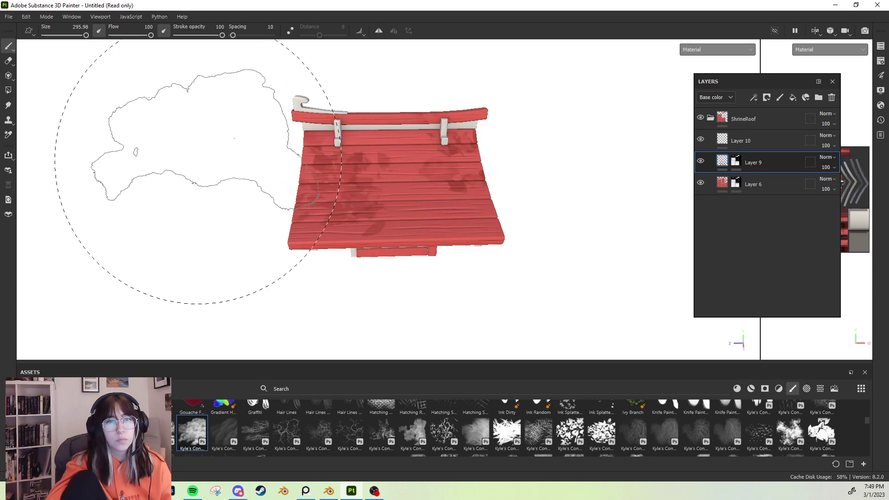
Try an artistic textured brush at size 100 on the roof planks in Layer 9
{"action": "left_click", "coordinate": [224, 433]}
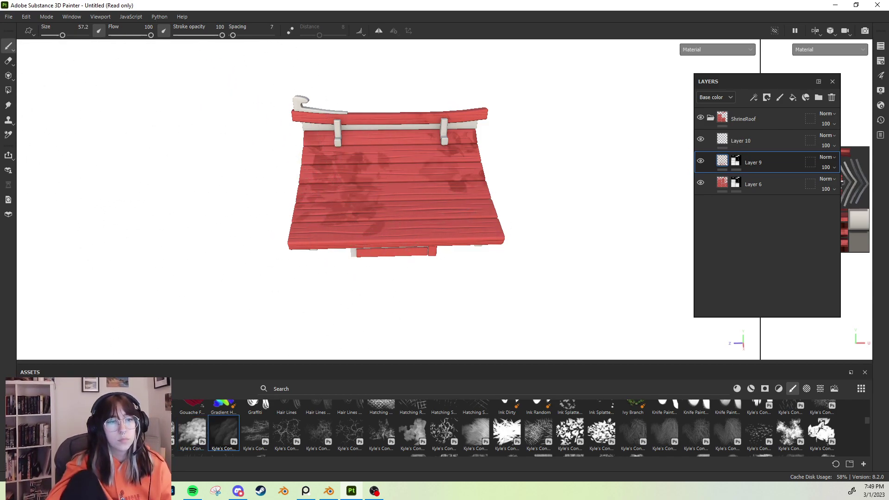
{"action": "mouse_move", "coordinate": [192, 433]}
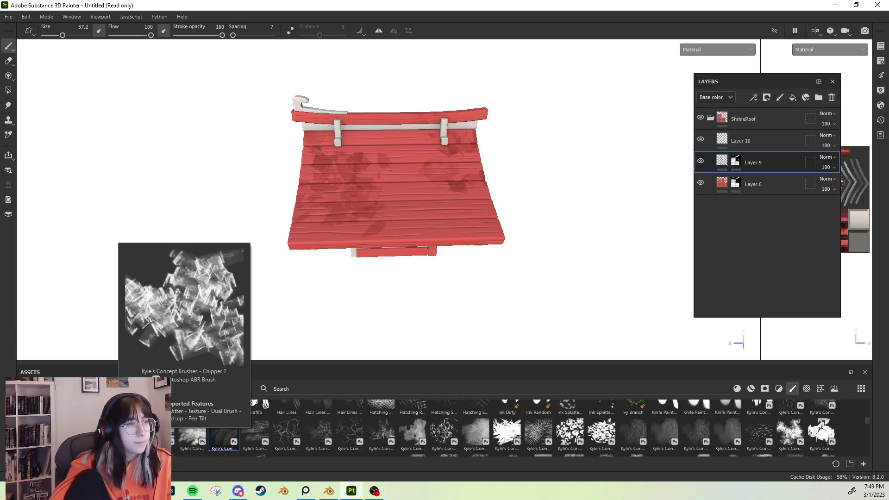
{"action": "mouse_move", "coordinate": [191, 404]}
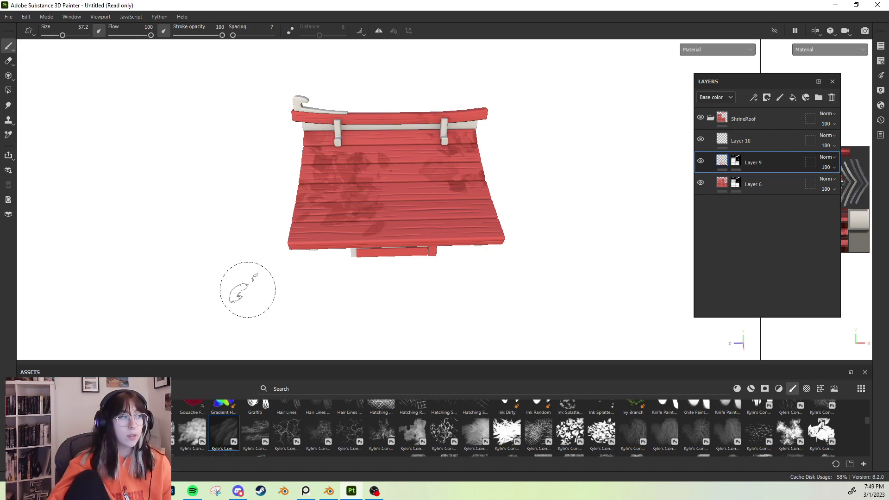
{"action": "scroll", "coordinate": [248, 290], "scroll_direction": "up", "scroll_amount": 1}
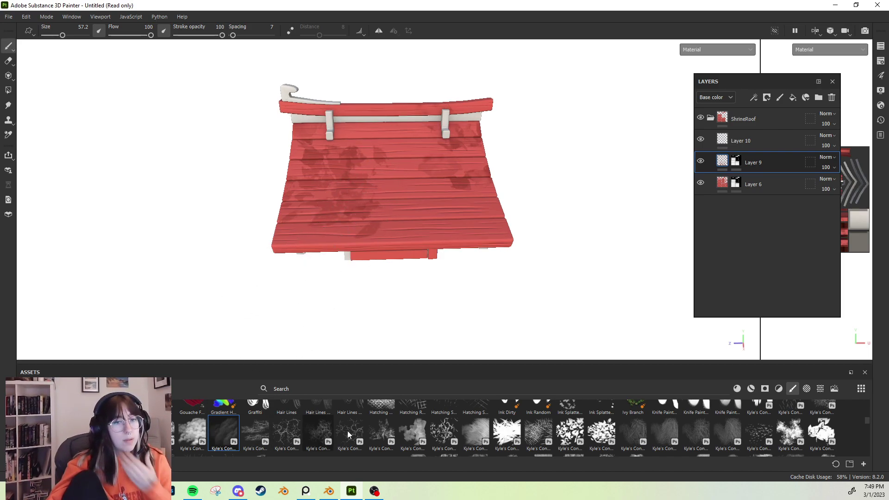
{"action": "scroll", "coordinate": [491, 433], "scroll_direction": "up", "scroll_amount": 2}
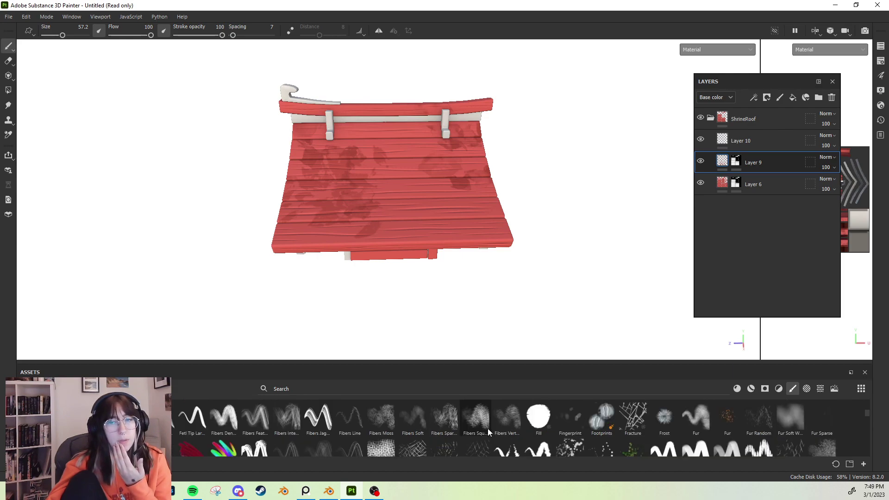
{"action": "scroll", "coordinate": [489, 432], "scroll_direction": "down", "scroll_amount": 2}
{"action": "scroll", "coordinate": [488, 431], "scroll_direction": "up", "scroll_amount": 3}
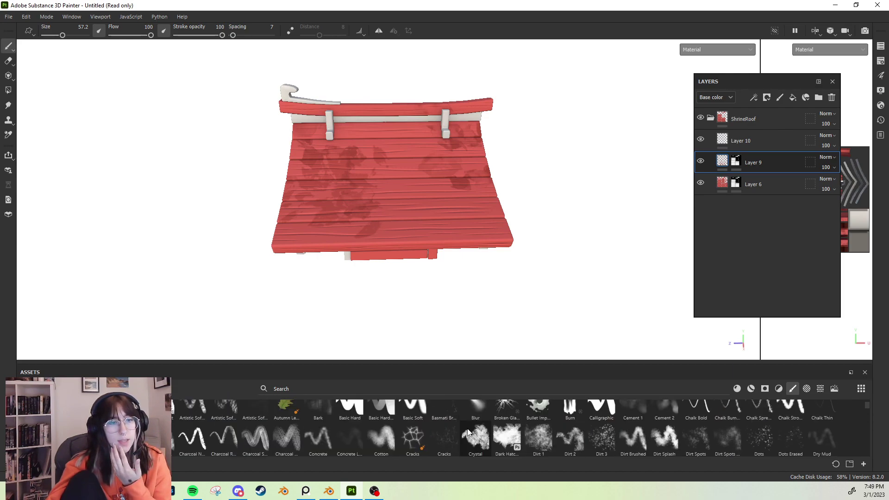
{"action": "scroll", "coordinate": [189, 416], "scroll_direction": "up", "scroll_amount": 1}
{"action": "left_click", "coordinate": [160, 418]}
{"action": "right_click_drag", "start_coordinate": [397, 209], "coordinate": [452, 214], "text": "ctrl"}
{"action": "left_click", "coordinate": [446, 220]}
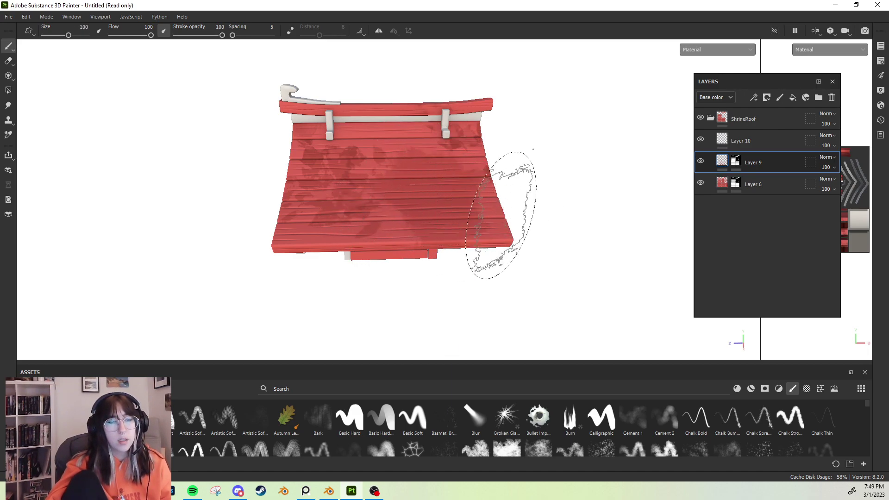
Choose one of the Kyle's Real brushes at size 100 and paint textured tone over the leaf shadows on the roof planks
{"action": "scroll", "coordinate": [510, 217], "scroll_direction": "down", "scroll_amount": 2}
{"action": "scroll", "coordinate": [516, 417], "scroll_direction": "down", "scroll_amount": 10}
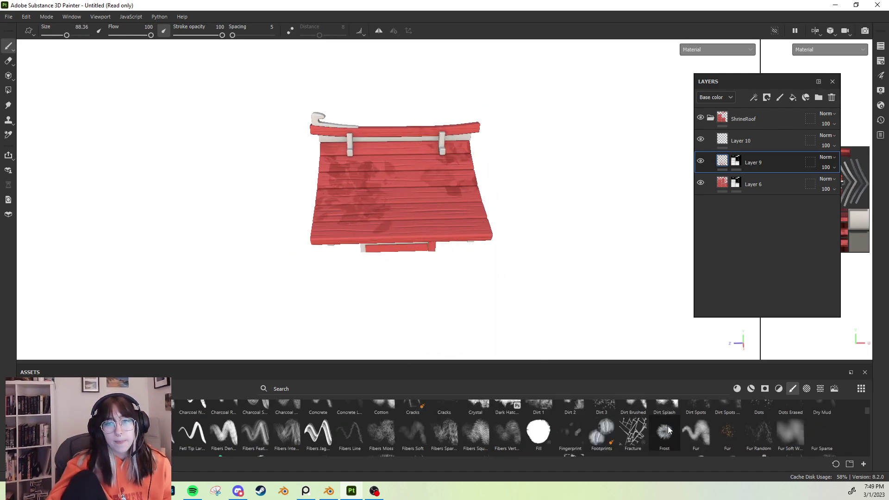
{"action": "scroll", "coordinate": [772, 425], "scroll_direction": "up", "scroll_amount": 5}
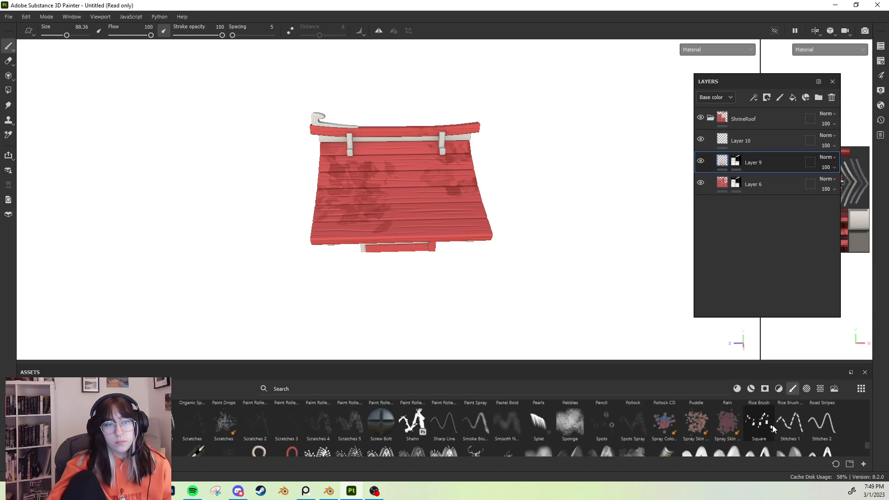
{"action": "scroll", "coordinate": [814, 423], "scroll_direction": "up", "scroll_amount": 3}
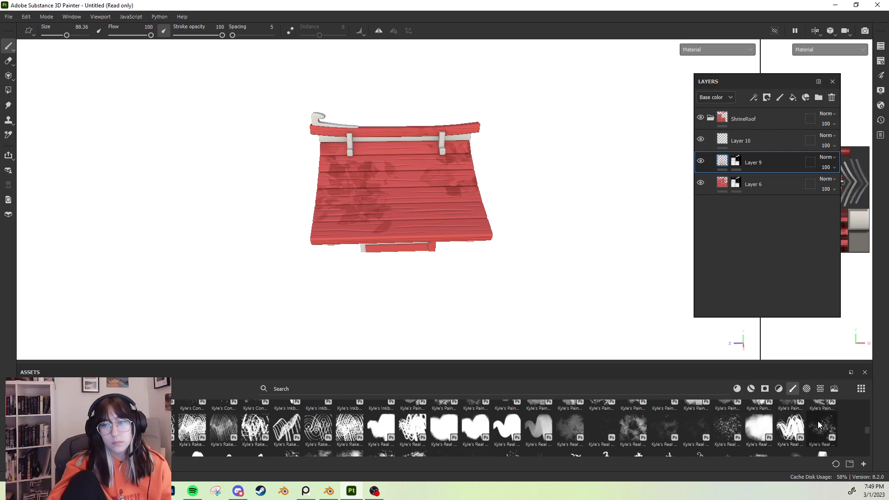
{"action": "left_click", "coordinate": [444, 426]}
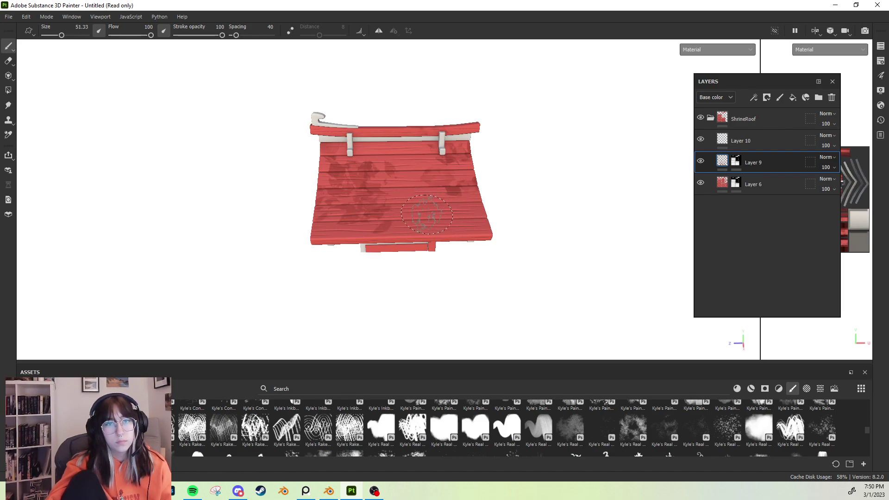
{"action": "left_click", "coordinate": [366, 199]}
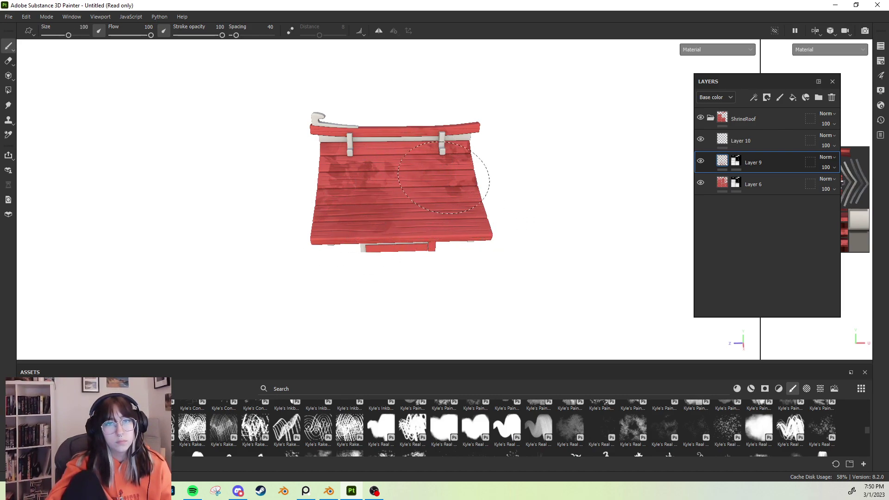
Set the environment alignment to Camera in the display settings
{"action": "left_click_drag", "start_coordinate": [443, 255], "coordinate": [444, 204], "text": "alt"}
{"action": "scroll", "coordinate": [428, 246], "scroll_direction": "up", "scroll_amount": 2}
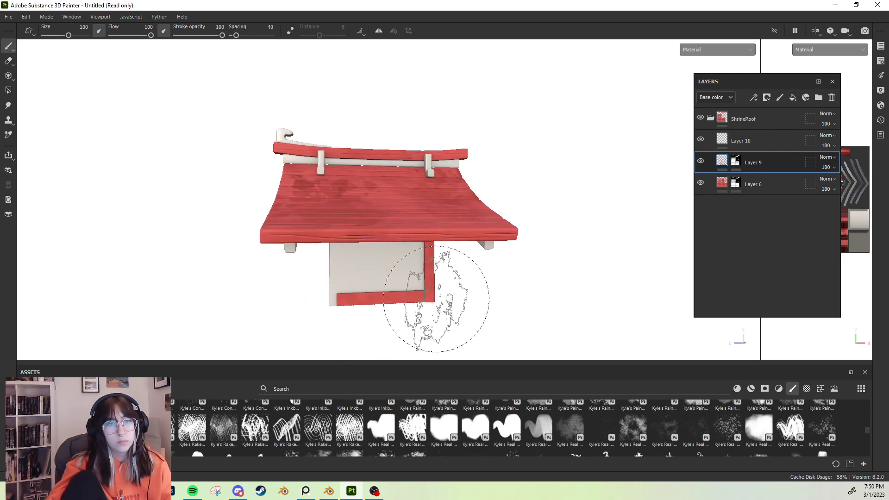
{"action": "left_click_drag", "start_coordinate": [417, 301], "coordinate": [255, 288], "text": "alt"}
{"action": "left_click_drag", "start_coordinate": [601, 291], "coordinate": [349, 278], "text": "alt"}
{"action": "left_click_drag", "start_coordinate": [450, 257], "coordinate": [384, 167], "text": "alt"}
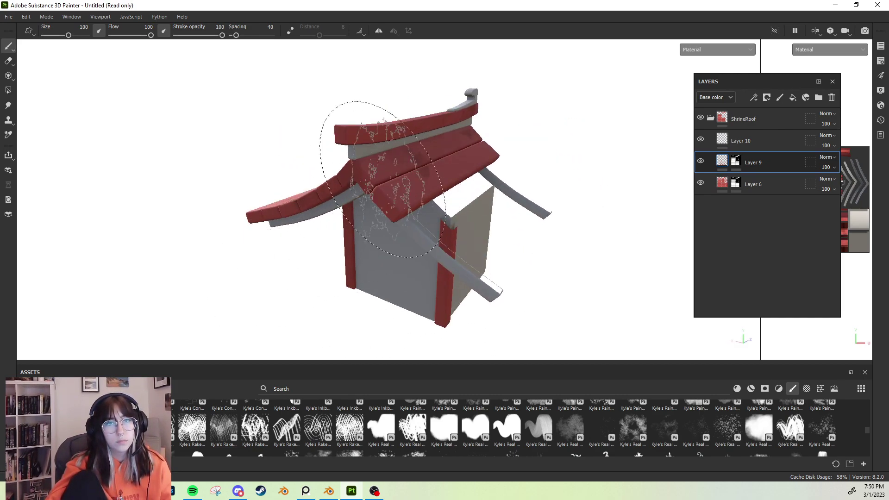
{"action": "left_click_drag", "start_coordinate": [471, 141], "coordinate": [377, 238], "text": "alt"}
{"action": "left_click", "coordinate": [880, 60]}
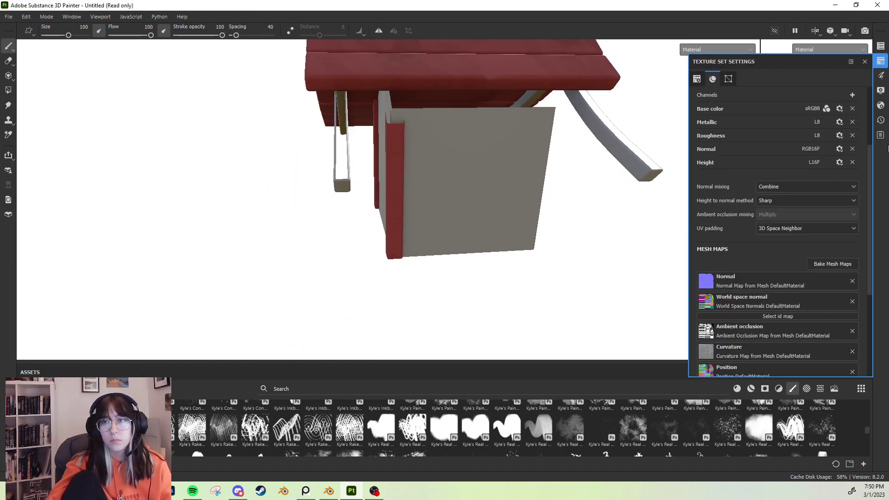
{"action": "left_click", "coordinate": [881, 90]}
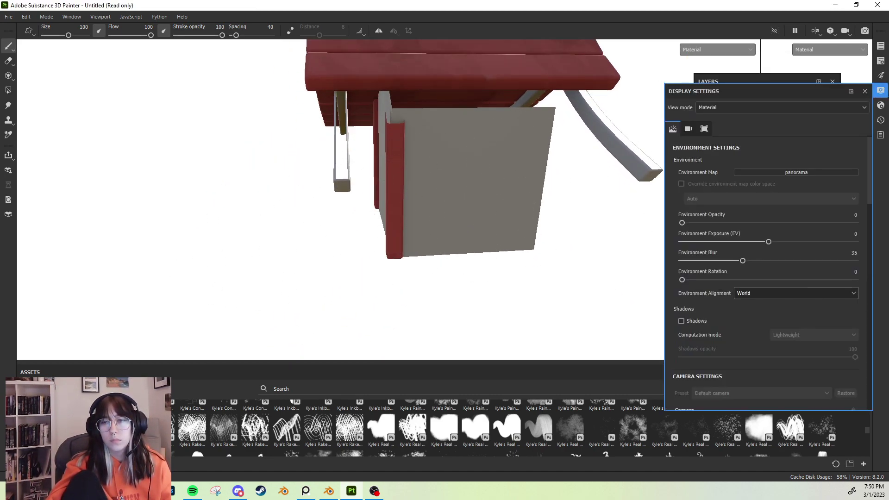
{"action": "left_click", "coordinate": [759, 293]}
{"action": "left_click", "coordinate": [746, 315]}
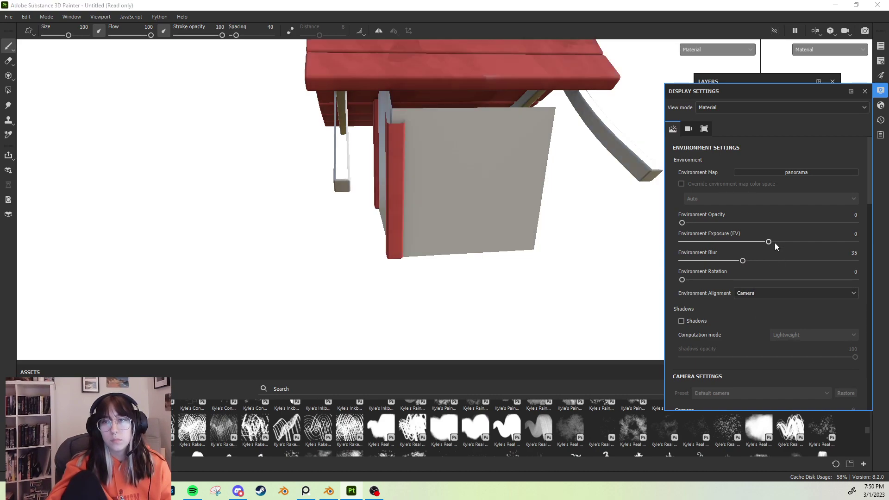
Raise the environment exposure to 0.53 EV
{"action": "left_click", "coordinate": [776, 243]}
{"action": "middle_click_drag", "start_coordinate": [536, 246], "coordinate": [528, 270], "text": "alt"}
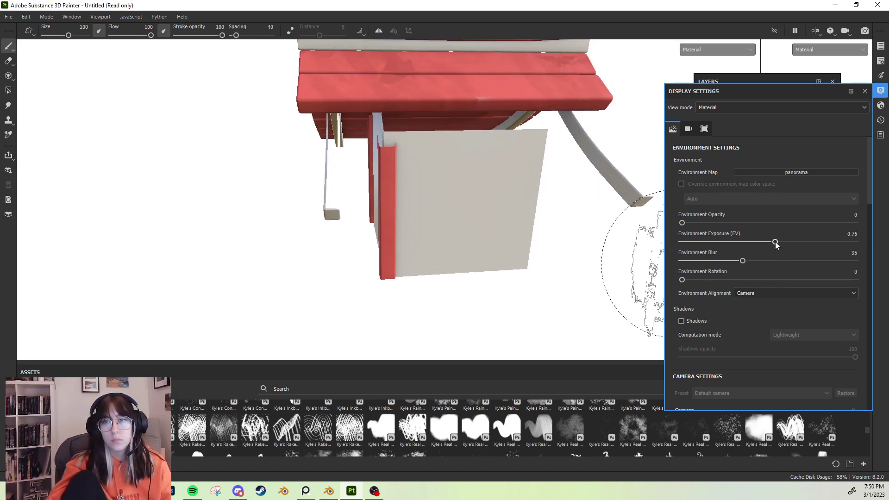
{"action": "left_click_drag", "start_coordinate": [777, 245], "coordinate": [773, 243]}
Reduce the brush size to 40.96 for working on the shrine's red corner post
{"action": "left_click_drag", "start_coordinate": [407, 268], "coordinate": [462, 225], "text": "alt"}
{"action": "key", "text": "bracketleft"}
{"action": "key", "text": "bracketleft"}
{"action": "key", "text": "bracketleft"}
{"action": "key", "text": "bracketleft"}
{"action": "left_click_drag", "start_coordinate": [390, 245], "coordinate": [402, 240], "text": "alt"}
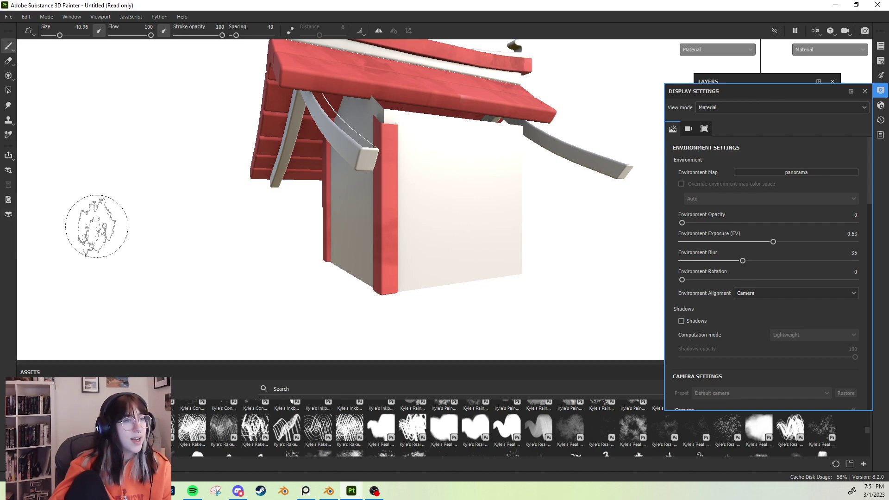
Save the project as ShrineRoofTextured in the Texturing folder
{"action": "left_click", "coordinate": [9, 17]}
{"action": "left_click", "coordinate": [46, 94]}
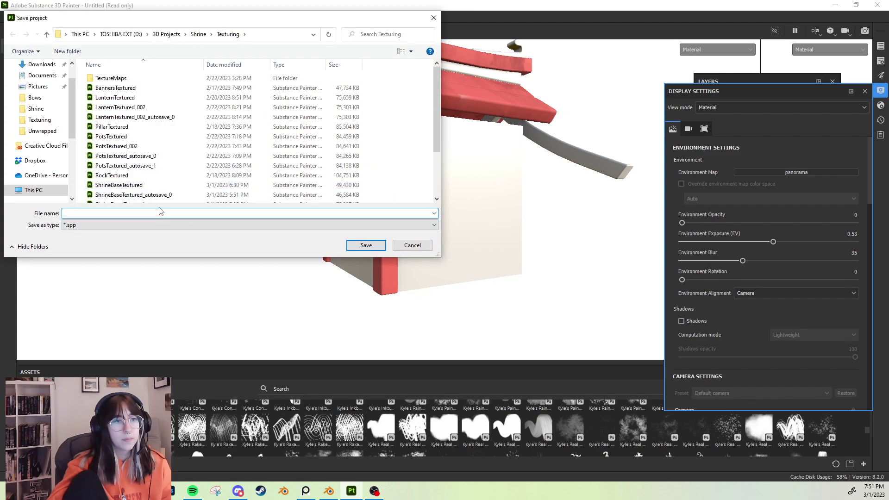
{"action": "type", "text": "Shrine"}
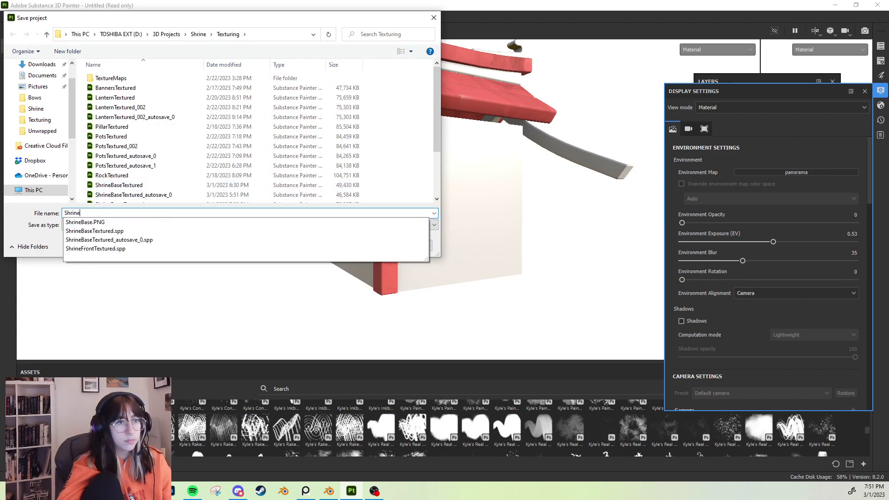
{"action": "type", "text": "RoofText"}
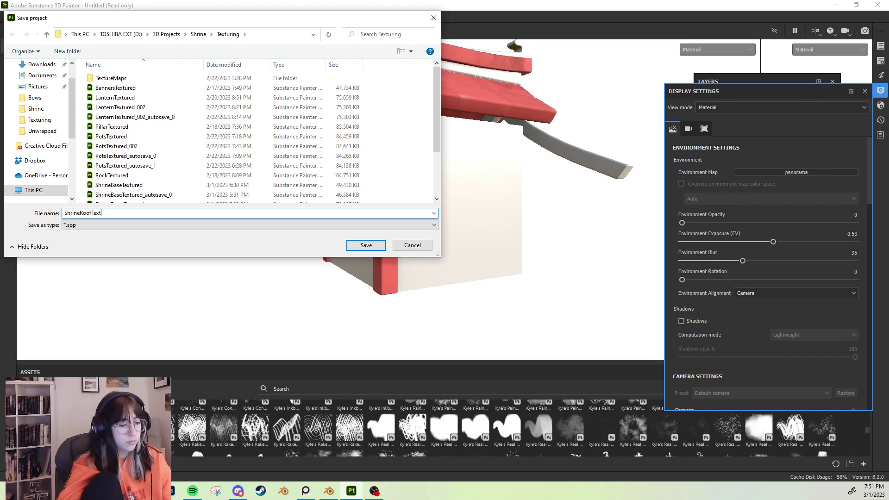
{"action": "type", "text": "ured"}
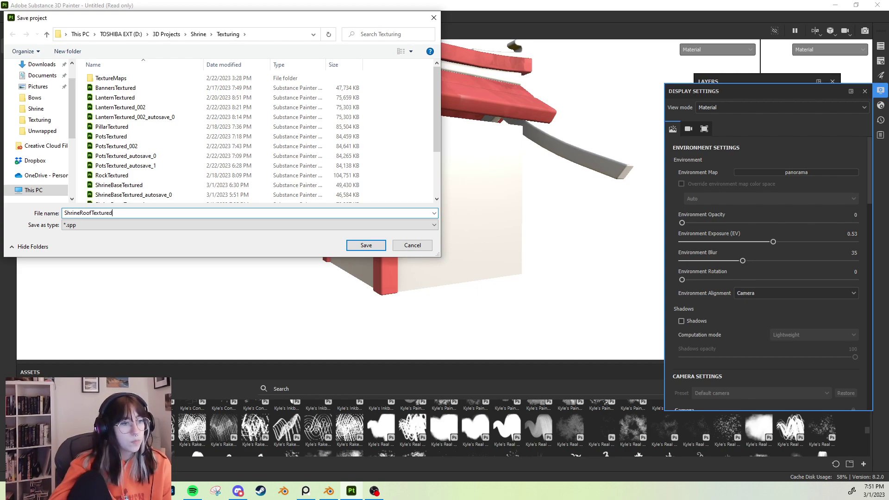
{"action": "key", "text": "Return"}
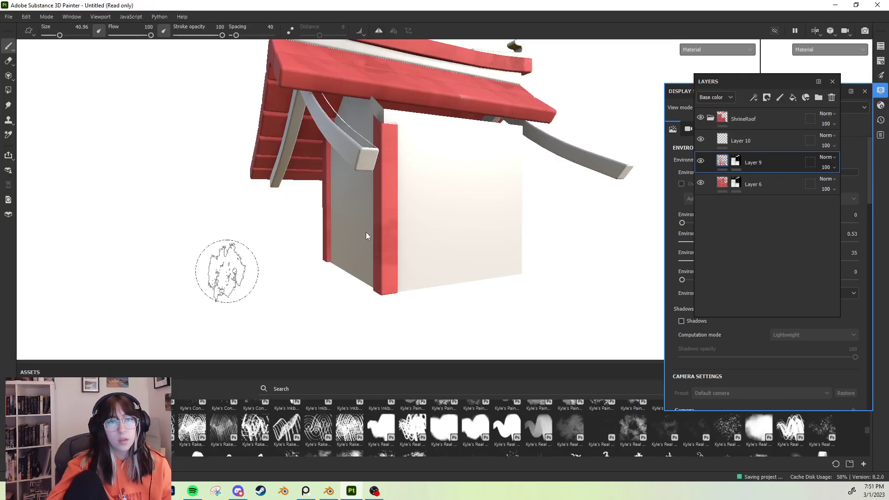
Reduce the brush size to 16 and paint textured strokes along the upper and lower parts of the red corner post
{"action": "scroll", "coordinate": [412, 173], "scroll_direction": "up", "scroll_amount": 2}
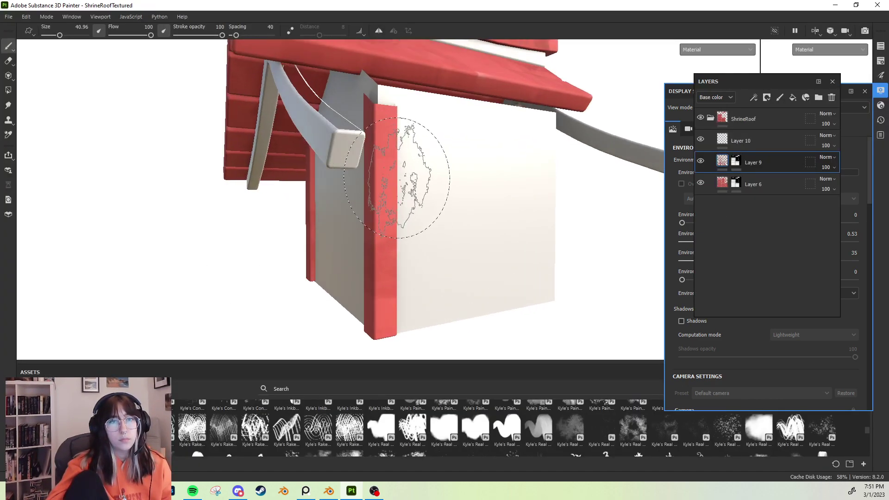
{"action": "key", "text": "bracketleft"}
{"action": "key", "text": "bracketleft"}
{"action": "left_click_drag", "start_coordinate": [384, 143], "coordinate": [380, 135]}
{"action": "left_click_drag", "start_coordinate": [387, 275], "coordinate": [380, 325]}
Choose the solid, jagged-blotch Kyle's Concept brush with spacing 92 for the roof planks
{"action": "scroll", "coordinate": [400, 273], "scroll_direction": "down", "scroll_amount": 2}
{"action": "left_click_drag", "start_coordinate": [389, 271], "coordinate": [415, 257], "text": "alt"}
{"action": "middle_click_drag", "start_coordinate": [424, 260], "coordinate": [476, 252], "text": "alt"}
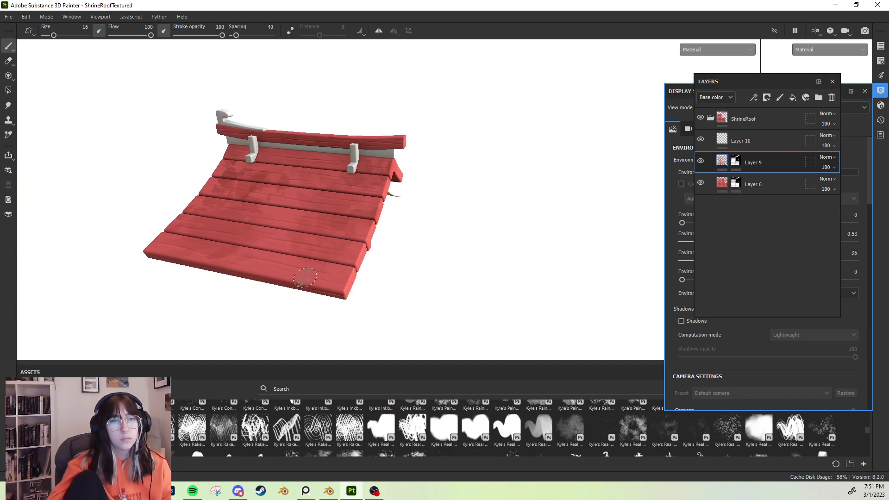
{"action": "scroll", "coordinate": [784, 435], "scroll_direction": "down", "scroll_amount": 5}
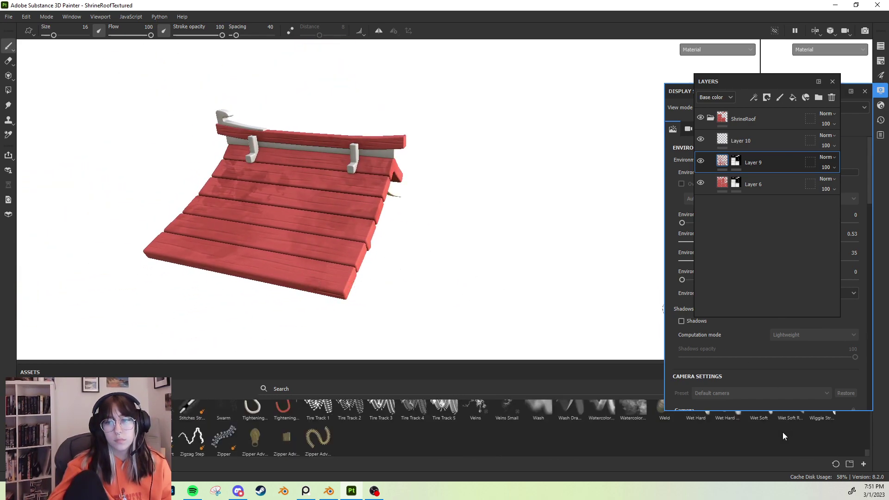
{"action": "scroll", "coordinate": [784, 436], "scroll_direction": "up", "scroll_amount": 5}
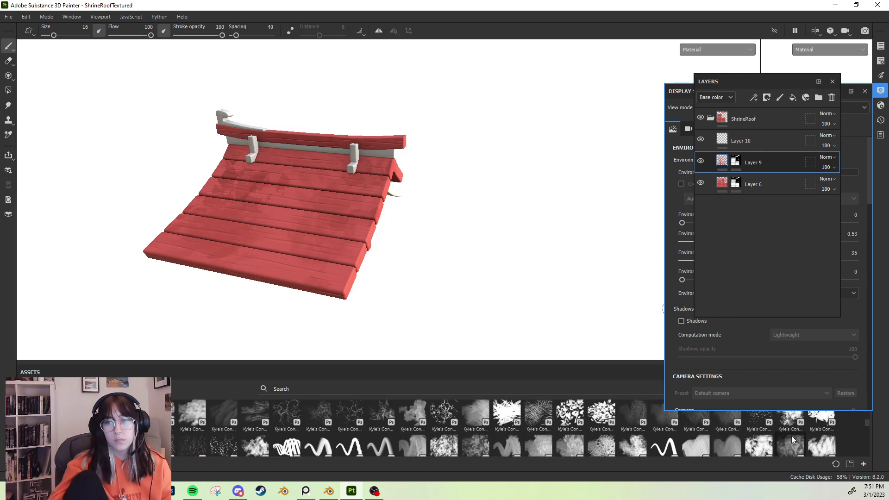
{"action": "left_click", "coordinate": [791, 416]}
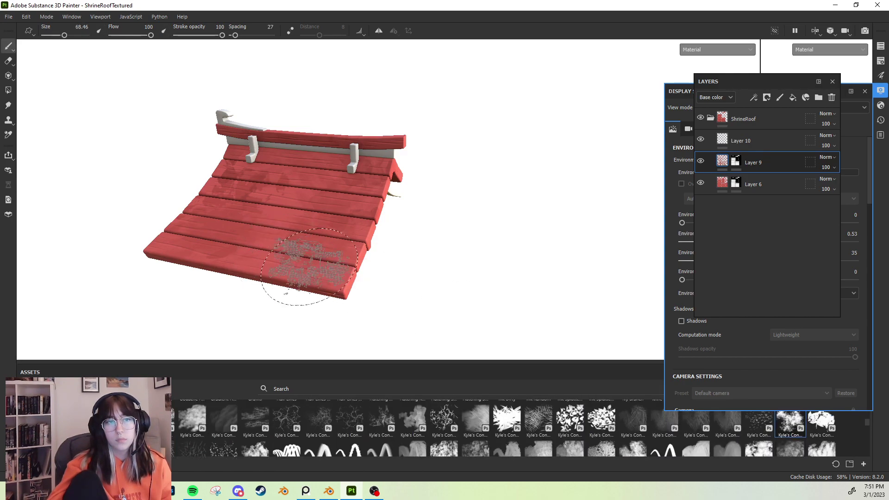
{"action": "scroll", "coordinate": [764, 427], "scroll_direction": "up", "scroll_amount": 3}
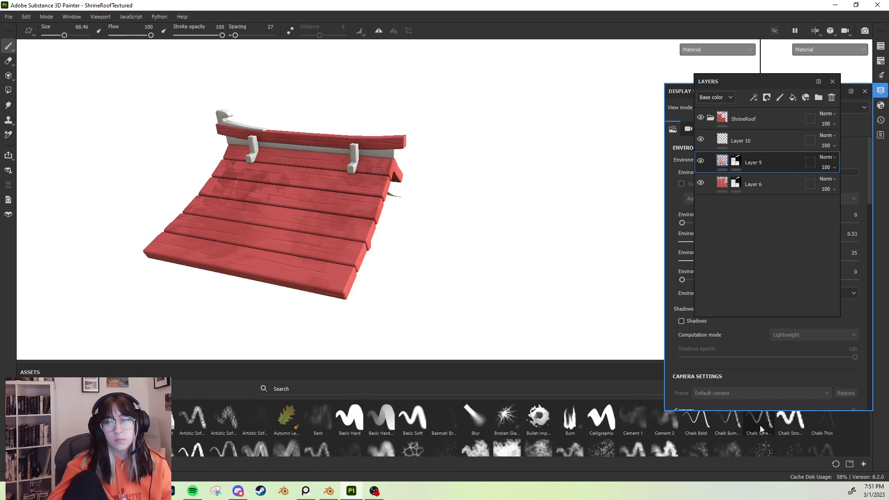
{"action": "scroll", "coordinate": [767, 428], "scroll_direction": "down", "scroll_amount": 3}
{"action": "left_click", "coordinate": [822, 436]}
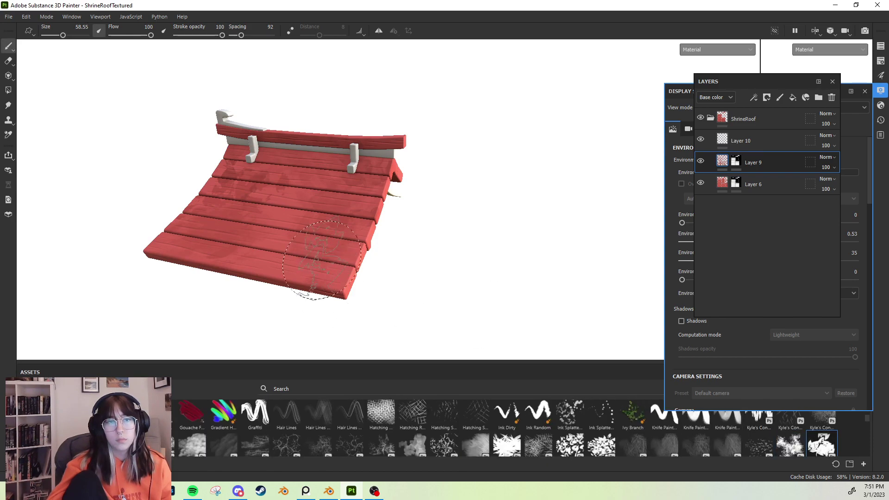
Set the brush's size to 100 and its flow to 73
{"action": "left_click_drag", "start_coordinate": [151, 35], "coordinate": [134, 35]}
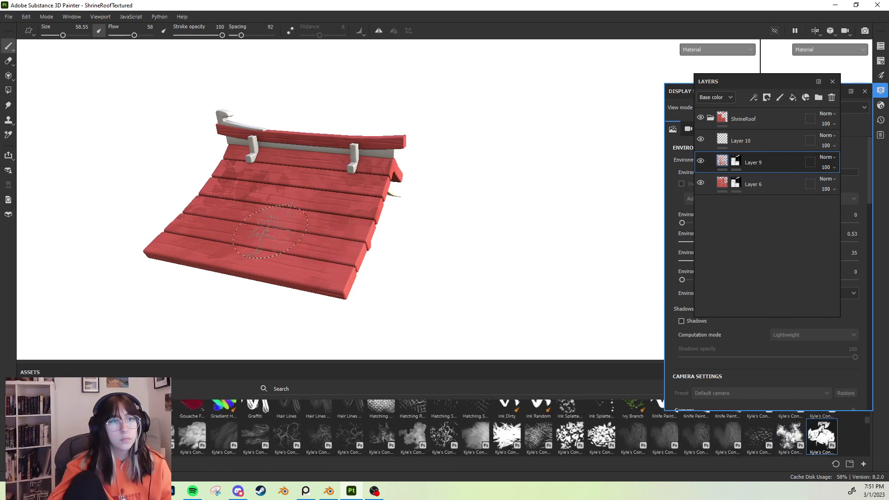
{"action": "key", "text": "bracketright"}
{"action": "scroll", "coordinate": [296, 246], "scroll_direction": "down", "scroll_amount": 1}
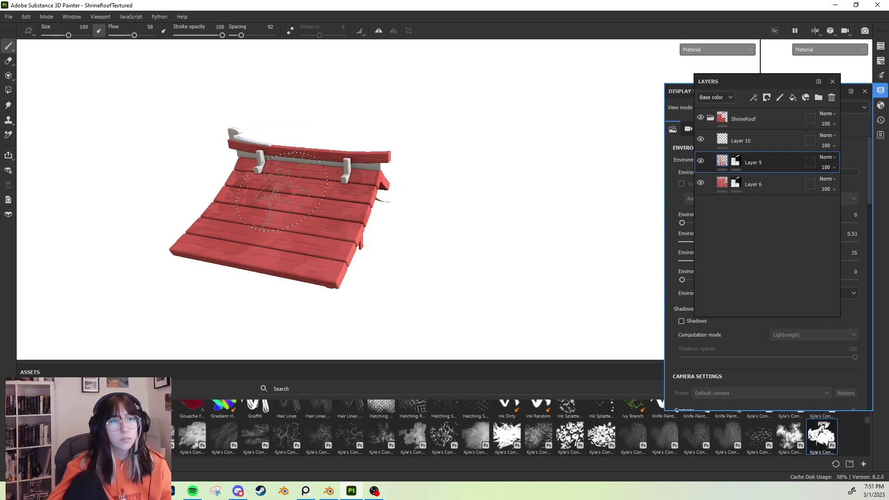
{"action": "left_click", "coordinate": [140, 35]}
Examine the roof planks and the back side of the roof
{"action": "left_click_drag", "start_coordinate": [234, 139], "coordinate": [303, 166], "text": "alt"}
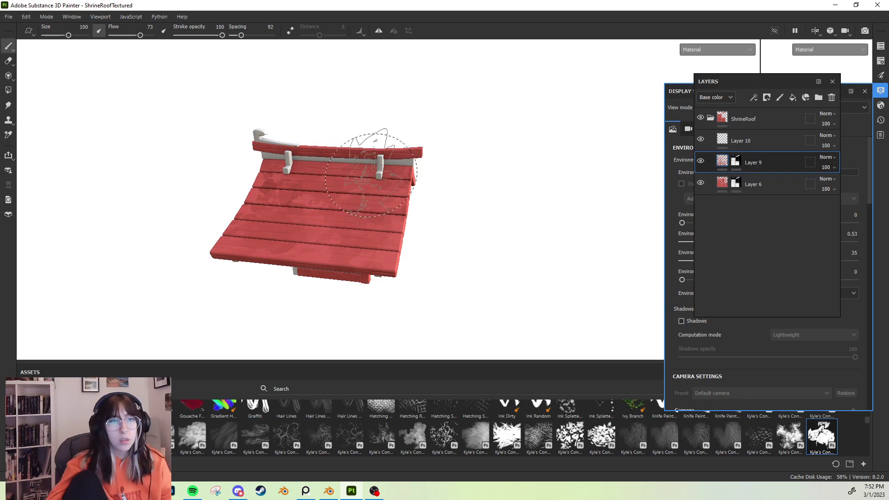
{"action": "left_click_drag", "start_coordinate": [332, 201], "coordinate": [269, 248], "text": "alt"}
{"action": "left_click_drag", "start_coordinate": [389, 268], "coordinate": [257, 200], "text": "alt"}
{"action": "middle_click_drag", "start_coordinate": [278, 201], "coordinate": [384, 197], "text": "alt"}
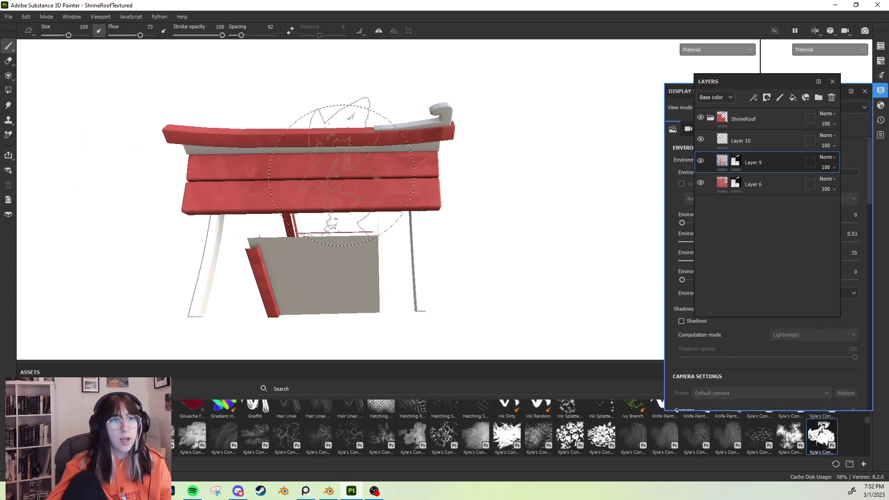
Erase some of the painted blotches on the front roof planks with the Eraser at size 78.35
{"action": "left_click_drag", "start_coordinate": [368, 110], "coordinate": [447, 178], "text": "alt"}
{"action": "left_click_drag", "start_coordinate": [148, 149], "coordinate": [354, 208], "text": "alt"}
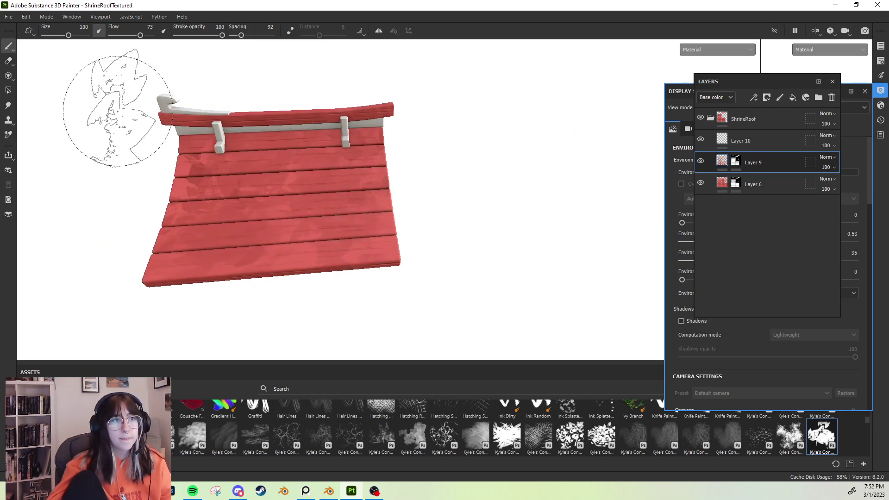
{"action": "left_click", "coordinate": [8, 61]}
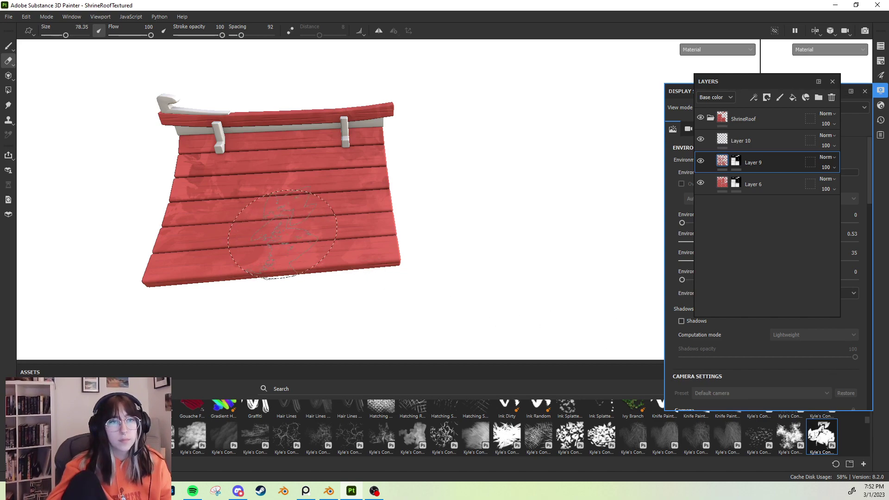
{"action": "mouse_move", "coordinate": [269, 239]}
{"action": "left_mouse_down"}
{"action": "mouse_move", "coordinate": [278, 190]}
{"action": "mouse_move", "coordinate": [315, 181]}
{"action": "left_mouse_up"}
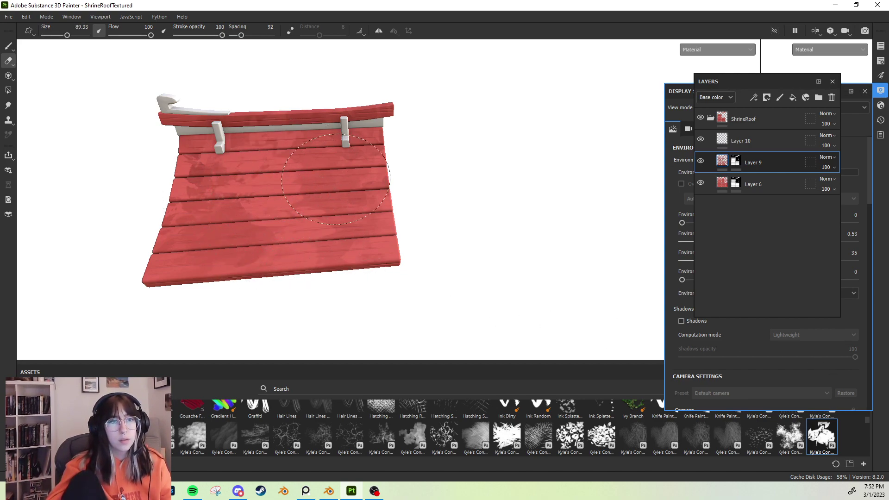
{"action": "scroll", "coordinate": [378, 247], "scroll_direction": "down", "scroll_amount": 2}
{"action": "scroll", "coordinate": [379, 243], "scroll_direction": "up", "scroll_amount": 1}
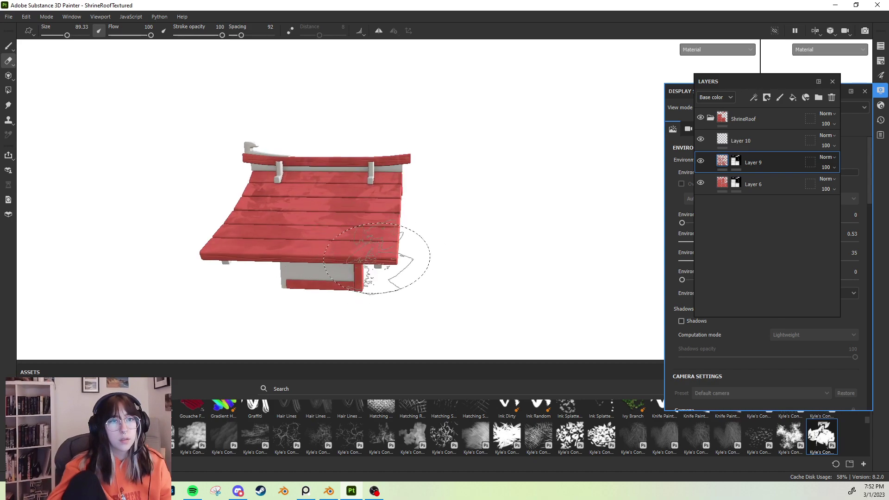
{"action": "scroll", "coordinate": [357, 209], "scroll_direction": "up", "scroll_amount": 1}
Set the eraser's size to 27.59 and then to 58.55 while checking the blotches across the roof planks
{"action": "right_click_drag", "start_coordinate": [382, 208], "coordinate": [357, 208], "text": "ctrl"}
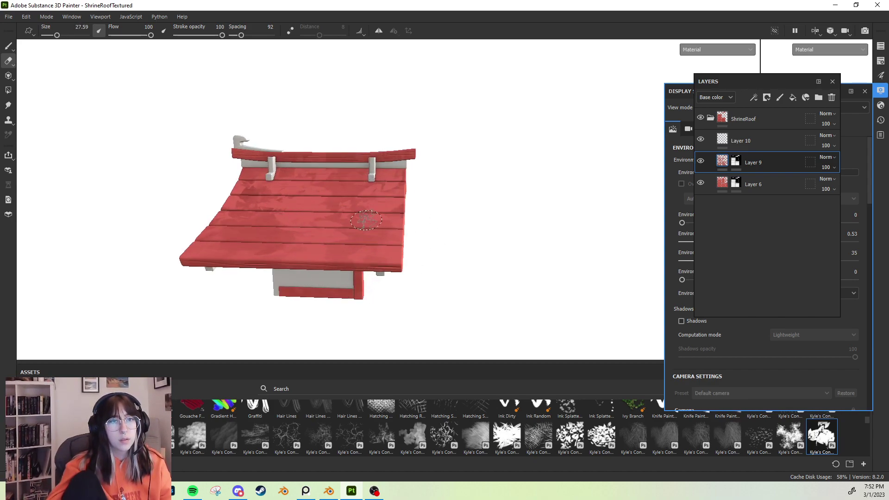
{"action": "left_click_drag", "start_coordinate": [405, 244], "coordinate": [266, 248], "text": "alt"}
{"action": "left_click_drag", "start_coordinate": [349, 264], "coordinate": [291, 211], "text": "alt"}
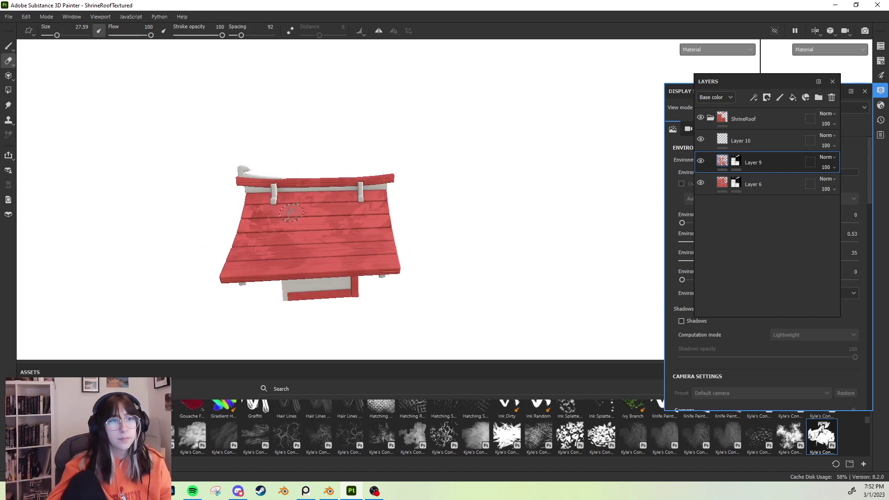
{"action": "scroll", "coordinate": [261, 260], "scroll_direction": "down", "scroll_amount": 1}
{"action": "key", "text": "bracketright"}
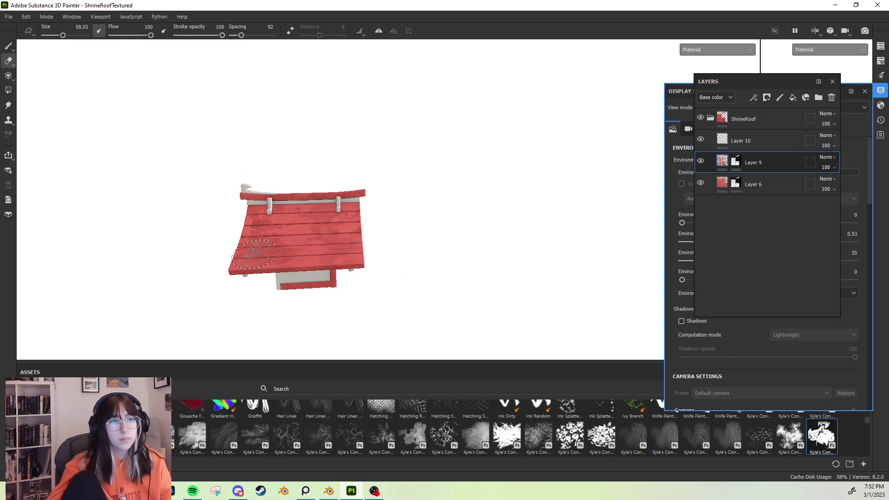
{"action": "mouse_move", "coordinate": [311, 268]}
{"action": "left_mouse_down", "text": "alt"}
{"action": "mouse_move", "coordinate": [272, 280]}
{"action": "mouse_move", "coordinate": [376, 259]}
{"action": "mouse_move", "coordinate": [417, 236]}
{"action": "mouse_move", "coordinate": [412, 258]}
{"action": "mouse_move", "coordinate": [273, 256]}
{"action": "mouse_move", "coordinate": [250, 266]}
{"action": "mouse_move", "coordinate": [382, 231]}
{"action": "mouse_move", "coordinate": [351, 234]}
{"action": "mouse_move", "coordinate": [349, 244]}
{"action": "mouse_move", "coordinate": [510, 248]}
{"action": "left_mouse_up", "text": "alt"}
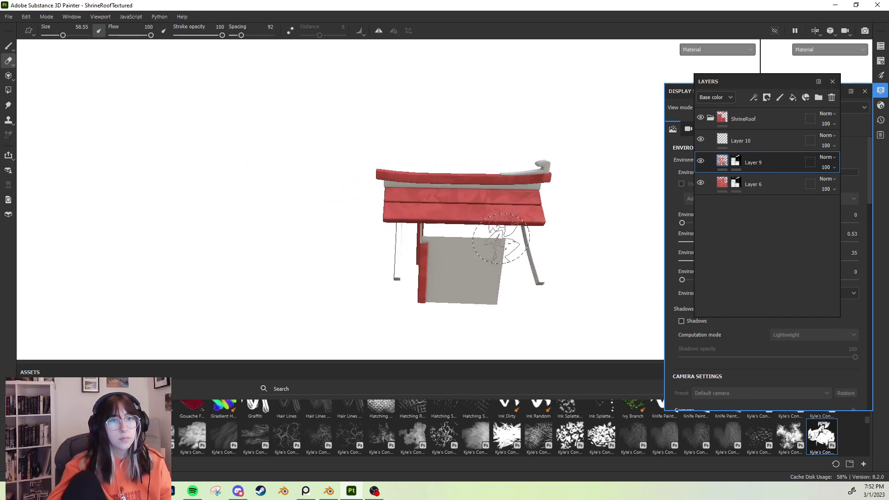
{"action": "mouse_move", "coordinate": [348, 203]}
{"action": "left_mouse_down", "text": "alt"}
{"action": "mouse_move", "coordinate": [470, 221]}
{"action": "mouse_move", "coordinate": [360, 187]}
{"action": "left_mouse_up", "text": "alt"}
{"action": "middle_click_drag", "start_coordinate": [360, 188], "coordinate": [449, 172], "text": "alt"}
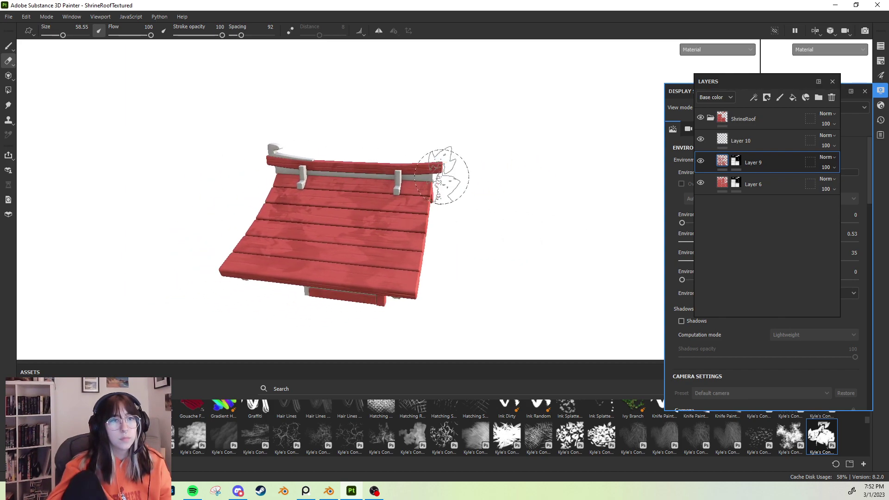
Choose an Artistic brush with spacing 5 for the eraser, undo the last two changes and reduce its size to 40.96
{"action": "scroll", "coordinate": [412, 436], "scroll_direction": "up", "scroll_amount": 8}
{"action": "left_click", "coordinate": [192, 419]}
{"action": "key", "text": "ctrl+z"}
{"action": "key", "text": "ctrl+z"}
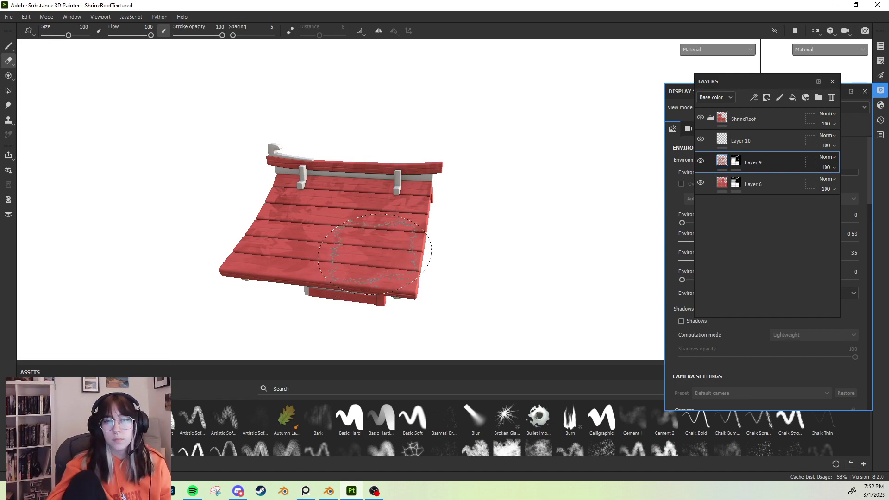
{"action": "key", "text": "["}
{"action": "key", "text": "["}
{"action": "key", "text": "["}
{"action": "key", "text": "["}
{"action": "scroll", "coordinate": [291, 237], "scroll_direction": "up", "scroll_amount": 1}
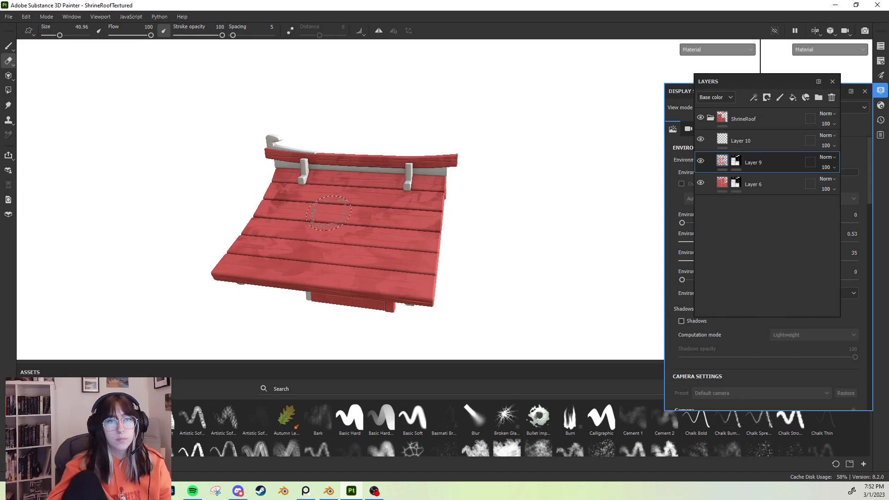
Examine the distribution of dark blotches on the front roof planks from close and far
{"action": "left_click_drag", "start_coordinate": [371, 252], "coordinate": [386, 270], "text": "alt"}
{"action": "scroll", "coordinate": [357, 239], "scroll_direction": "up", "scroll_amount": 1}
{"action": "scroll", "coordinate": [386, 254], "scroll_direction": "down", "scroll_amount": 1}
{"action": "scroll", "coordinate": [366, 225], "scroll_direction": "up", "scroll_amount": 2}
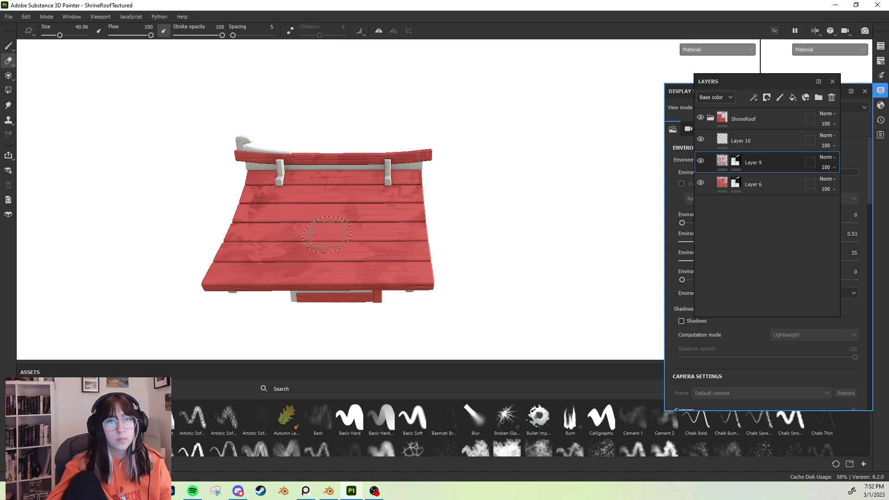
{"action": "scroll", "coordinate": [385, 229], "scroll_direction": "down", "scroll_amount": 1}
{"action": "left_click_drag", "start_coordinate": [380, 290], "coordinate": [318, 268], "text": "alt"}
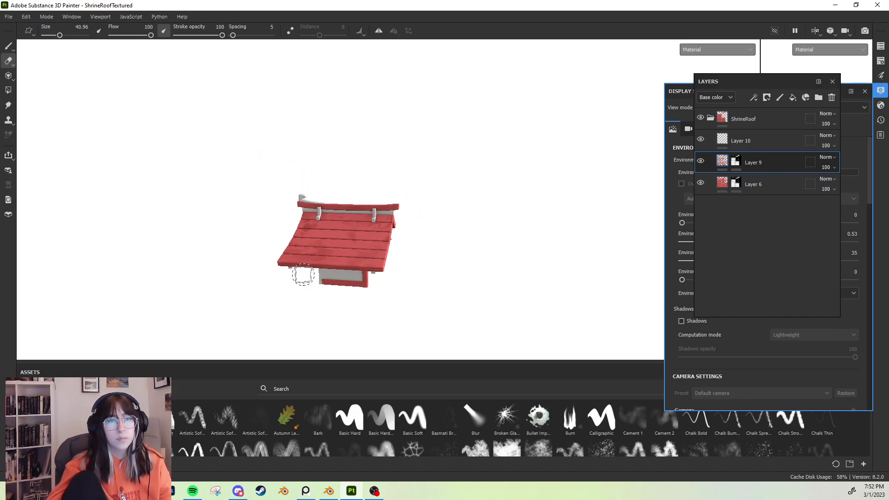
{"action": "scroll", "coordinate": [340, 253], "scroll_direction": "up", "scroll_amount": 5}
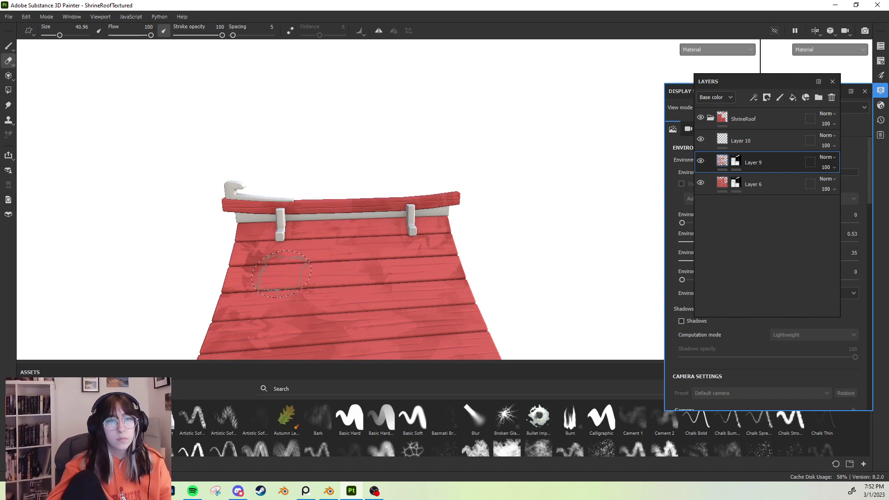
{"action": "scroll", "coordinate": [251, 287], "scroll_direction": "up", "scroll_amount": 2}
{"action": "scroll", "coordinate": [327, 264], "scroll_direction": "down", "scroll_amount": 3}
{"action": "left_click_drag", "start_coordinate": [345, 278], "coordinate": [326, 264], "text": "alt"}
{"action": "scroll", "coordinate": [326, 263], "scroll_direction": "down", "scroll_amount": 1}
Reduce the eraser's size to 21.16 for fine corrections on the front roof planks
{"action": "right_click_drag", "start_coordinate": [372, 260], "coordinate": [348, 260], "text": "ctrl"}
{"action": "scroll", "coordinate": [411, 251], "scroll_direction": "up", "scroll_amount": 3}
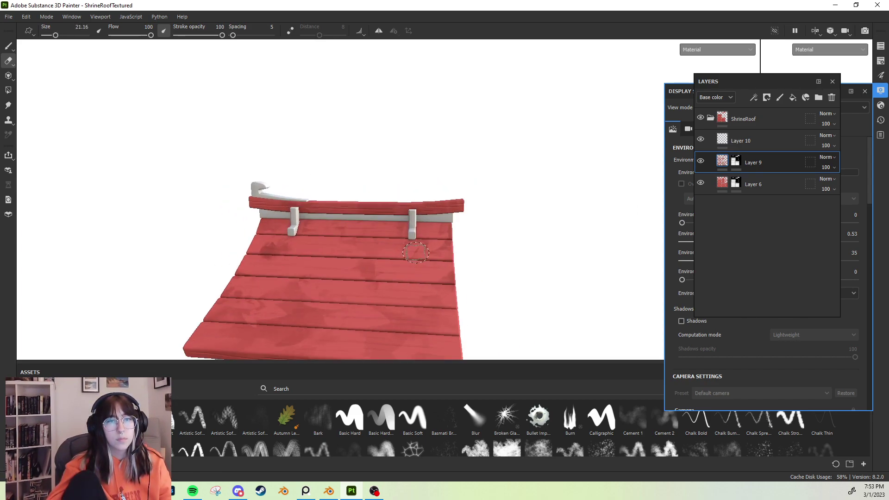
{"action": "scroll", "coordinate": [409, 259], "scroll_direction": "down", "scroll_amount": 4}
{"action": "left_click_drag", "start_coordinate": [409, 260], "coordinate": [336, 270], "text": "alt"}
{"action": "scroll", "coordinate": [348, 290], "scroll_direction": "up", "scroll_amount": 5}
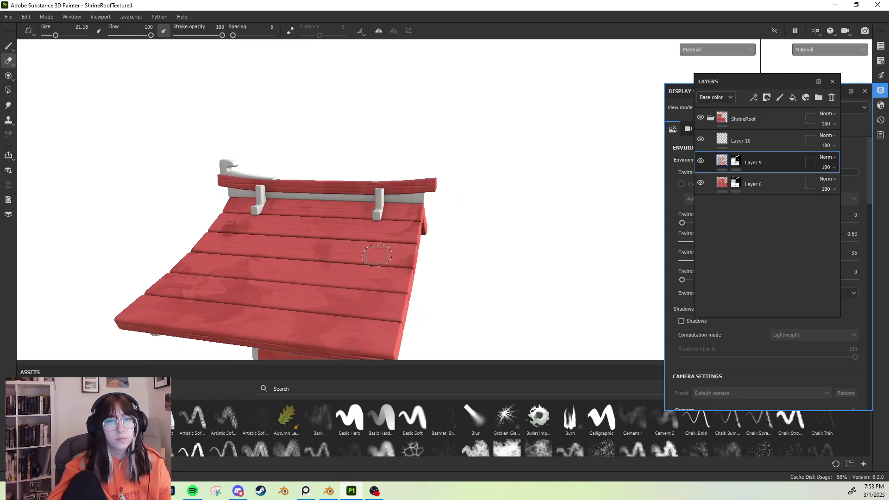
Examine the colour variation on the back roof planks, the ridge beam and the red posts around the walls
{"action": "left_click_drag", "start_coordinate": [423, 185], "coordinate": [195, 231], "text": "alt"}
{"action": "left_click_drag", "start_coordinate": [583, 247], "coordinate": [421, 228], "text": "alt"}
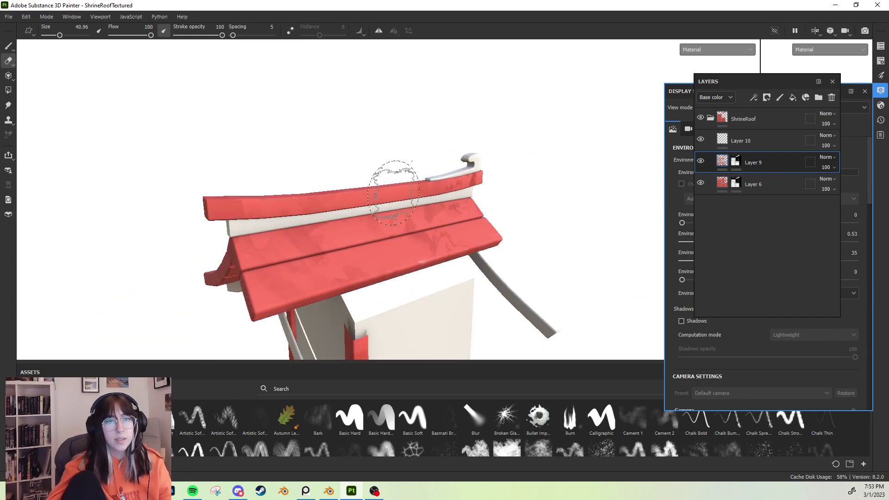
{"action": "left_click_drag", "start_coordinate": [484, 224], "coordinate": [520, 232], "text": "alt"}
{"action": "mouse_move", "coordinate": [401, 268]}
{"action": "left_mouse_down", "text": "alt"}
{"action": "mouse_move", "coordinate": [329, 284]}
{"action": "mouse_move", "coordinate": [324, 296]}
{"action": "mouse_move", "coordinate": [342, 252]}
{"action": "mouse_move", "coordinate": [527, 208]}
{"action": "mouse_move", "coordinate": [574, 234]}
{"action": "mouse_move", "coordinate": [456, 258]}
{"action": "mouse_move", "coordinate": [430, 226]}
{"action": "mouse_move", "coordinate": [377, 269]}
{"action": "mouse_move", "coordinate": [437, 235]}
{"action": "mouse_move", "coordinate": [430, 226]}
{"action": "mouse_move", "coordinate": [439, 277]}
{"action": "mouse_move", "coordinate": [415, 279]}
{"action": "mouse_move", "coordinate": [384, 257]}
{"action": "left_mouse_up", "text": "alt"}
{"action": "scroll", "coordinate": [377, 270], "scroll_direction": "down", "scroll_amount": 2}
{"action": "scroll", "coordinate": [438, 277], "scroll_direction": "up", "scroll_amount": 1}
{"action": "scroll", "coordinate": [373, 260], "scroll_direction": "up", "scroll_amount": 4}
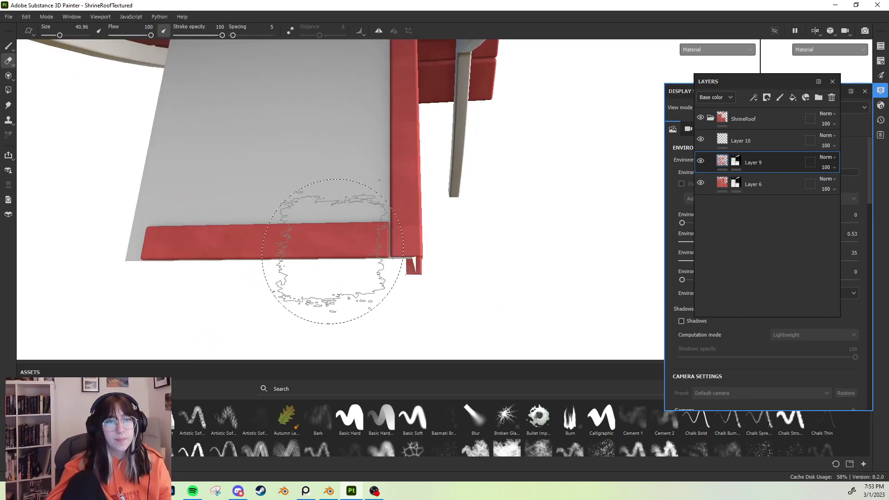
{"action": "mouse_move", "coordinate": [273, 250]}
{"action": "left_mouse_down", "text": "alt"}
{"action": "mouse_move", "coordinate": [449, 272]}
{"action": "mouse_move", "coordinate": [353, 272]}
{"action": "left_mouse_up", "text": "alt"}
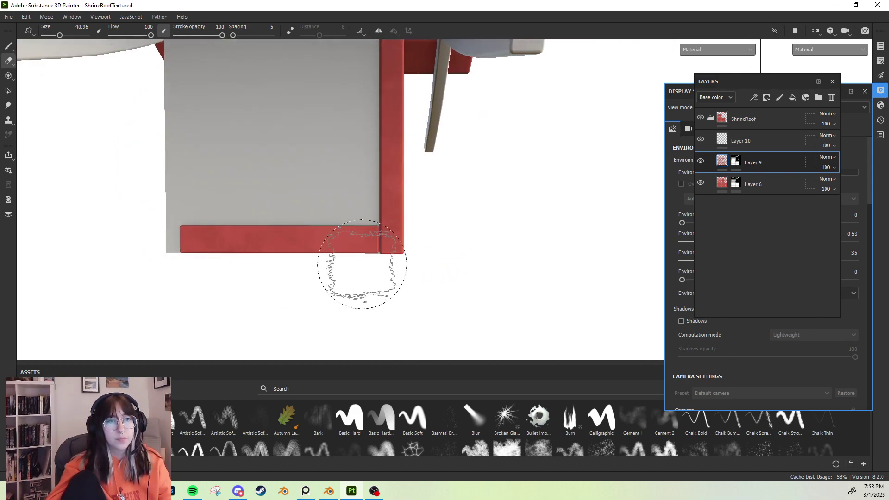
{"action": "left_click_drag", "start_coordinate": [245, 238], "coordinate": [397, 231], "text": "alt"}
{"action": "mouse_move", "coordinate": [327, 258]}
{"action": "left_mouse_down", "text": "alt"}
{"action": "mouse_move", "coordinate": [312, 248]}
{"action": "mouse_move", "coordinate": [376, 136]}
{"action": "mouse_move", "coordinate": [377, 152]}
{"action": "mouse_move", "coordinate": [276, 194]}
{"action": "mouse_move", "coordinate": [246, 223]}
{"action": "left_mouse_up", "text": "alt"}
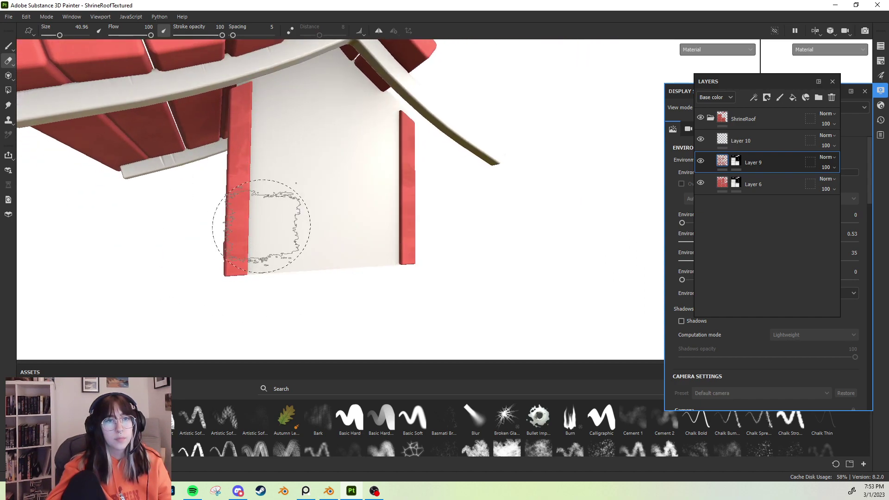
{"action": "left_click_drag", "start_coordinate": [366, 220], "coordinate": [304, 189], "text": "alt"}
{"action": "mouse_move", "coordinate": [427, 258]}
{"action": "left_mouse_down", "text": "alt"}
{"action": "mouse_move", "coordinate": [353, 201]}
{"action": "mouse_move", "coordinate": [382, 252]}
{"action": "mouse_move", "coordinate": [353, 241]}
{"action": "left_mouse_up", "text": "alt"}
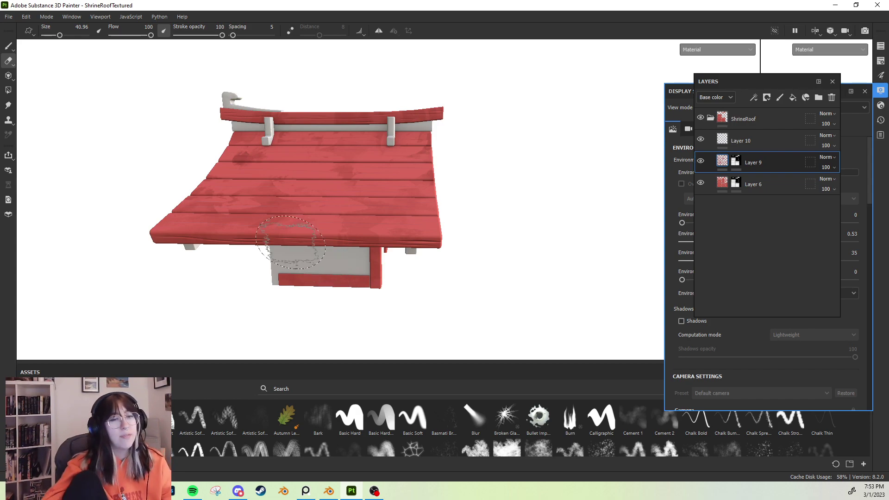
Examine the underside of the roof and the overall look of the front planks
{"action": "middle_click_drag", "start_coordinate": [280, 227], "coordinate": [300, 246], "text": "alt"}
{"action": "left_click_drag", "start_coordinate": [297, 132], "coordinate": [284, 56], "text": "alt"}
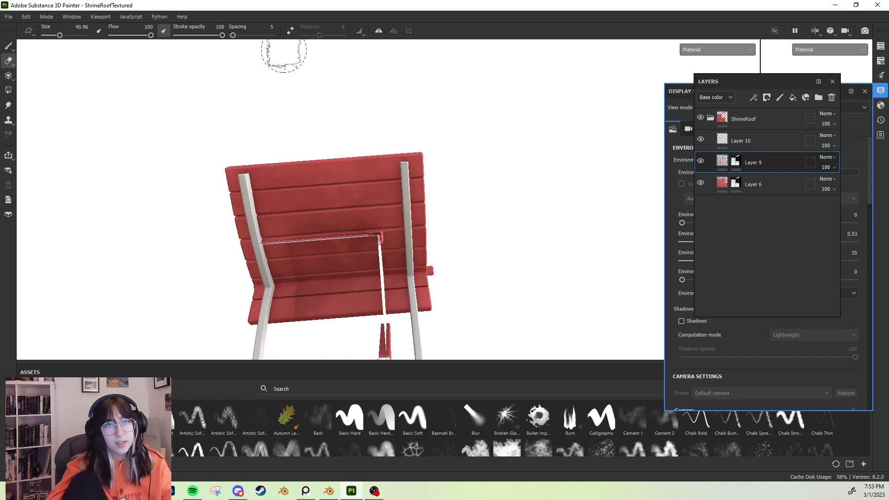
{"action": "mouse_move", "coordinate": [337, 264]}
{"action": "left_mouse_down", "text": "alt"}
{"action": "mouse_move", "coordinate": [349, 162]}
{"action": "mouse_move", "coordinate": [289, 273]}
{"action": "mouse_move", "coordinate": [427, 220]}
{"action": "mouse_move", "coordinate": [419, 276]}
{"action": "mouse_move", "coordinate": [433, 242]}
{"action": "mouse_move", "coordinate": [434, 317]}
{"action": "mouse_move", "coordinate": [421, 321]}
{"action": "mouse_move", "coordinate": [377, 235]}
{"action": "mouse_move", "coordinate": [346, 251]}
{"action": "mouse_move", "coordinate": [391, 244]}
{"action": "mouse_move", "coordinate": [375, 240]}
{"action": "left_mouse_up", "text": "alt"}
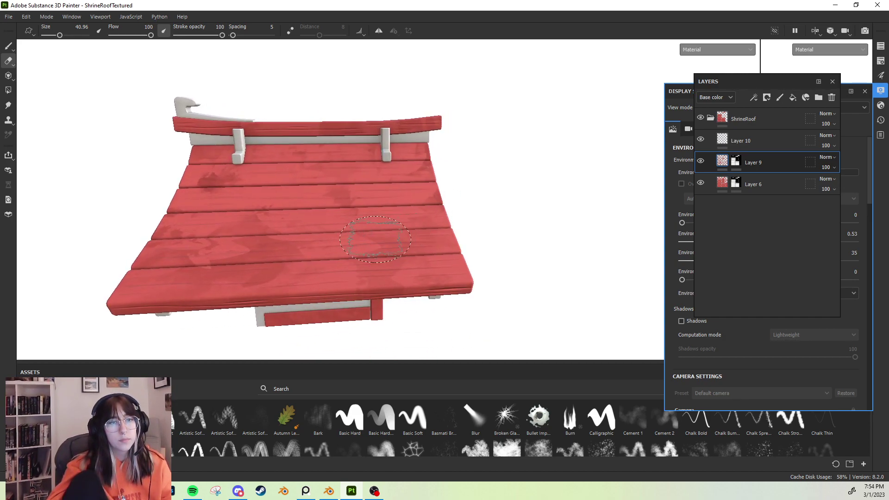
{"action": "middle_click_drag", "start_coordinate": [375, 239], "coordinate": [408, 229], "text": "alt"}
{"action": "scroll", "coordinate": [408, 229], "scroll_direction": "down", "scroll_amount": 2}
{"action": "mouse_move", "coordinate": [405, 230]}
{"action": "left_mouse_down", "text": "alt"}
{"action": "mouse_move", "coordinate": [377, 264]}
{"action": "mouse_move", "coordinate": [407, 174]}
{"action": "mouse_move", "coordinate": [409, 217]}
{"action": "mouse_move", "coordinate": [351, 252]}
{"action": "mouse_move", "coordinate": [308, 256]}
{"action": "left_mouse_up", "text": "alt"}
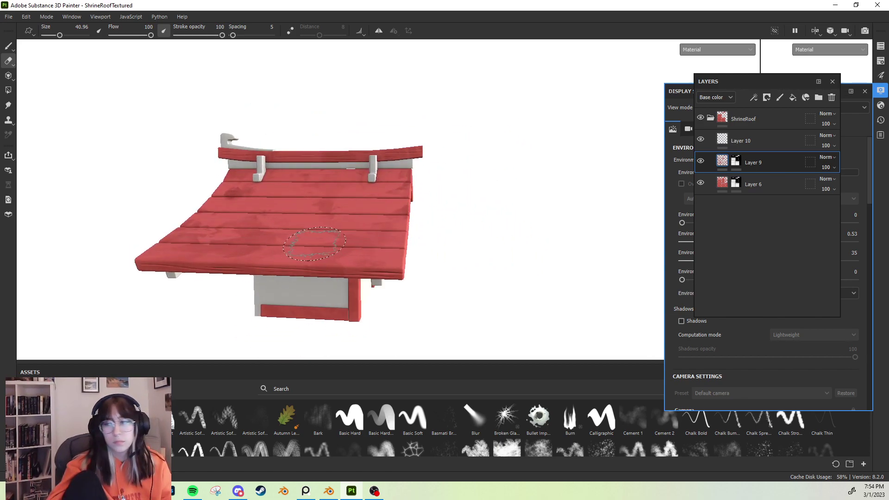
{"action": "scroll", "coordinate": [317, 242], "scroll_direction": "down", "scroll_amount": 4}
{"action": "scroll", "coordinate": [333, 245], "scroll_direction": "up", "scroll_amount": 4}
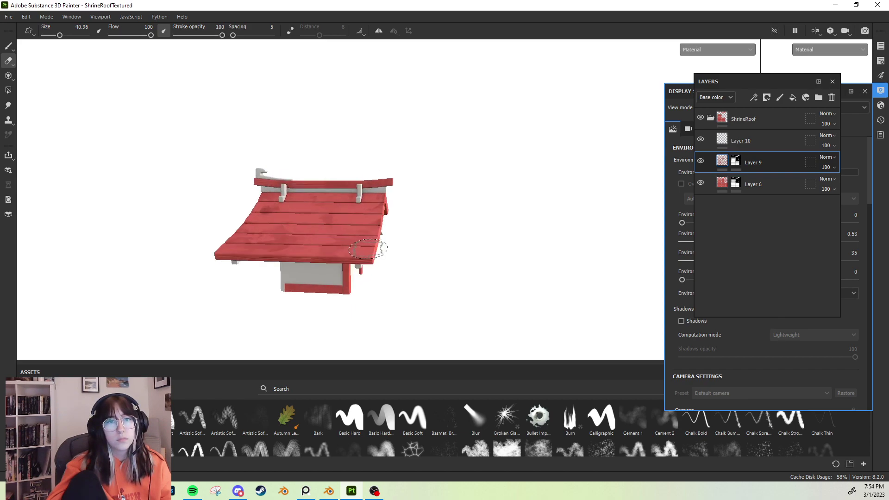
Add a new paint layer directly above Layer 10
{"action": "left_click", "coordinate": [743, 143]}
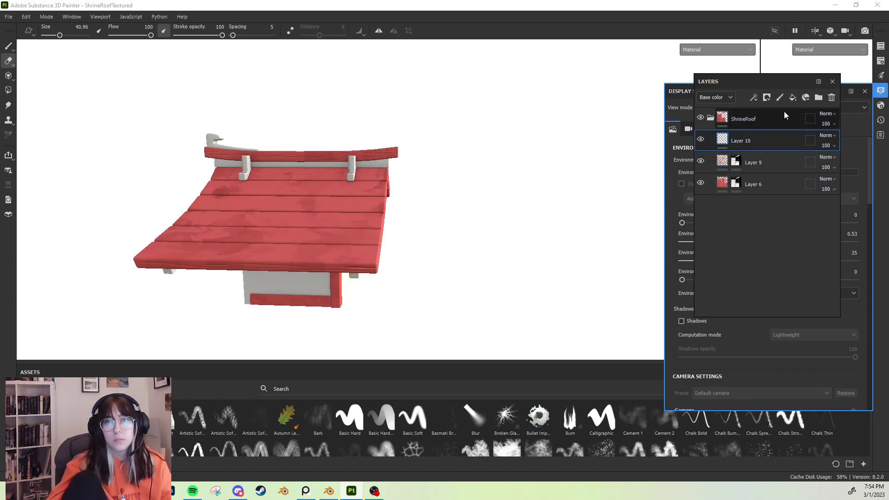
{"action": "left_click", "coordinate": [782, 99]}
{"action": "left_click_drag", "start_coordinate": [533, 186], "coordinate": [453, 201], "text": "alt"}
{"action": "scroll", "coordinate": [476, 201], "scroll_direction": "up", "scroll_amount": 4}
Switch to the Paint tool and choose a rough-edged Artistic brush with size 12.17 and spacing 5
{"action": "right_click", "coordinate": [534, 209]}
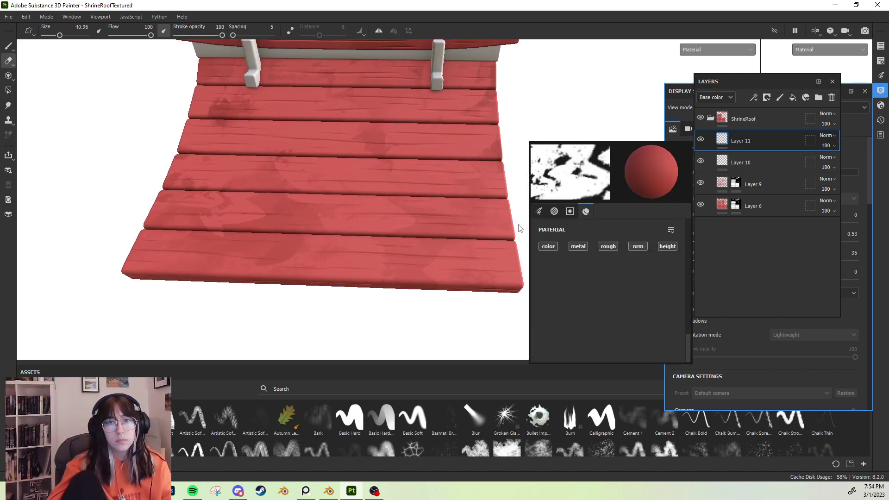
{"action": "left_click", "coordinate": [10, 45]}
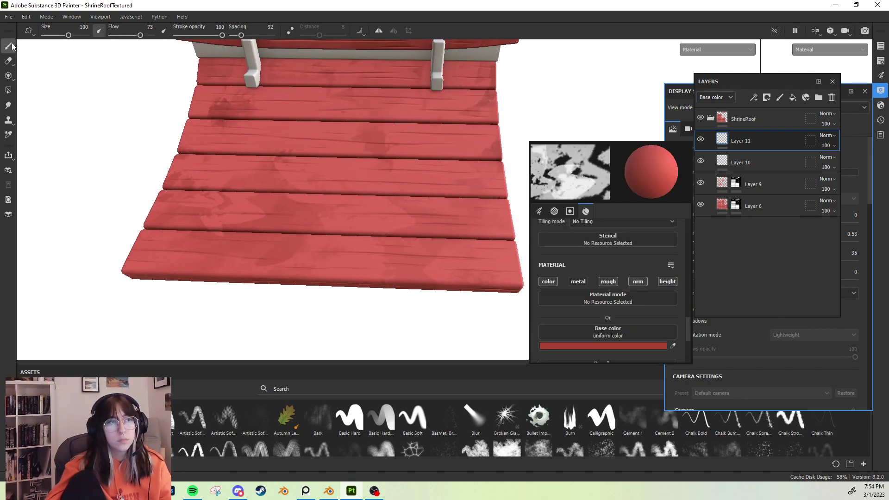
{"action": "left_click", "coordinate": [640, 346]}
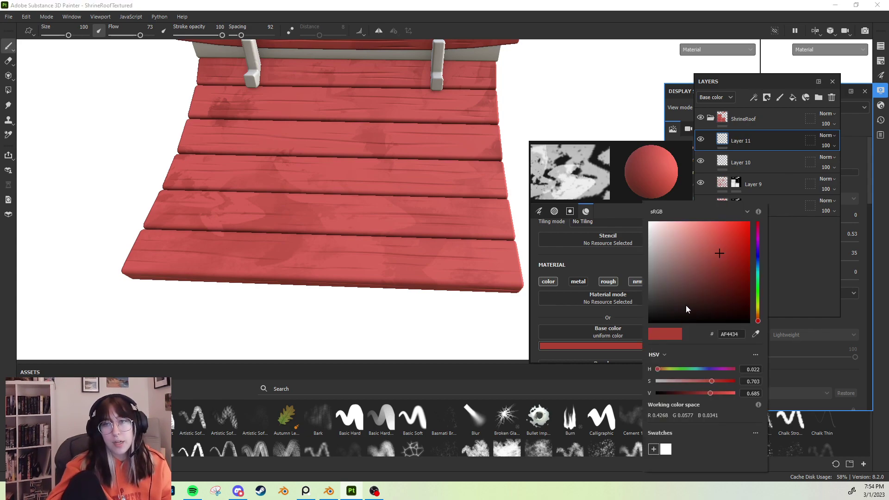
{"action": "left_click", "coordinate": [376, 418]}
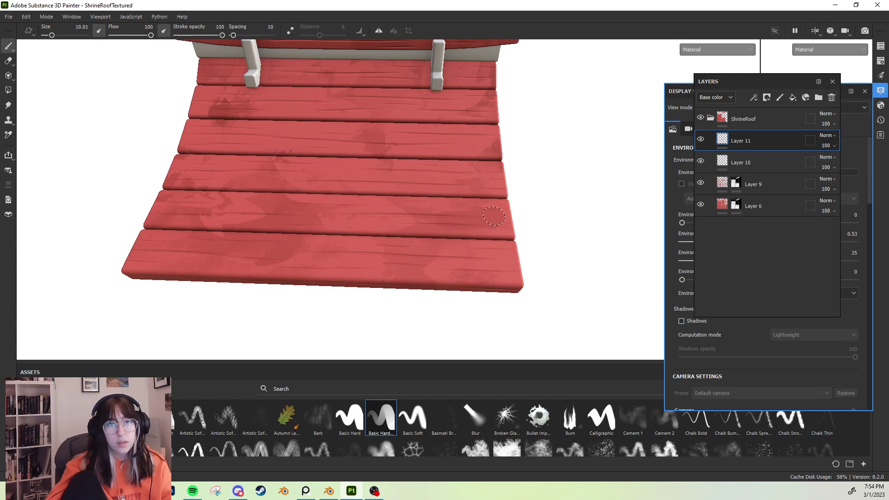
{"action": "right_click", "coordinate": [488, 209]}
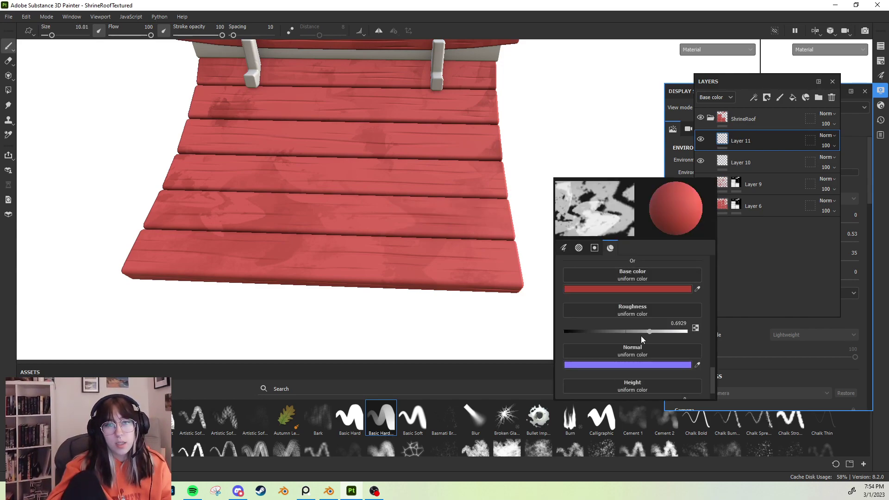
{"action": "left_click", "coordinate": [162, 419]}
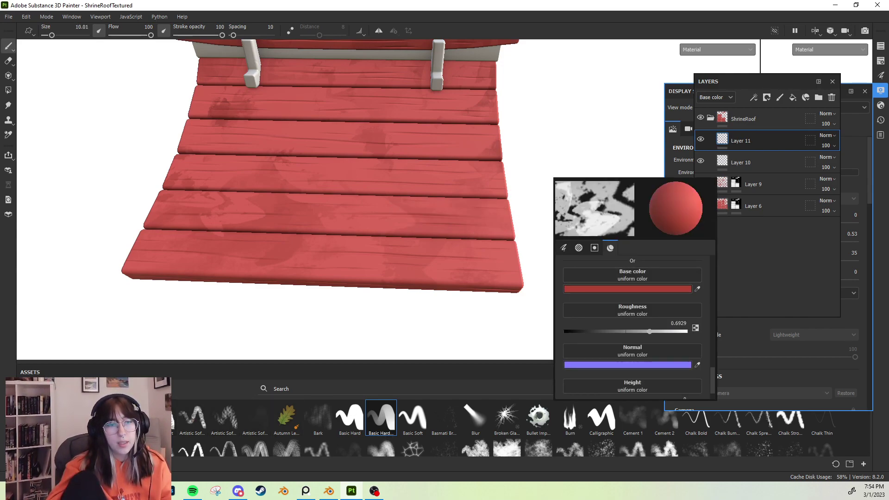
{"action": "right_click", "coordinate": [597, 258]}
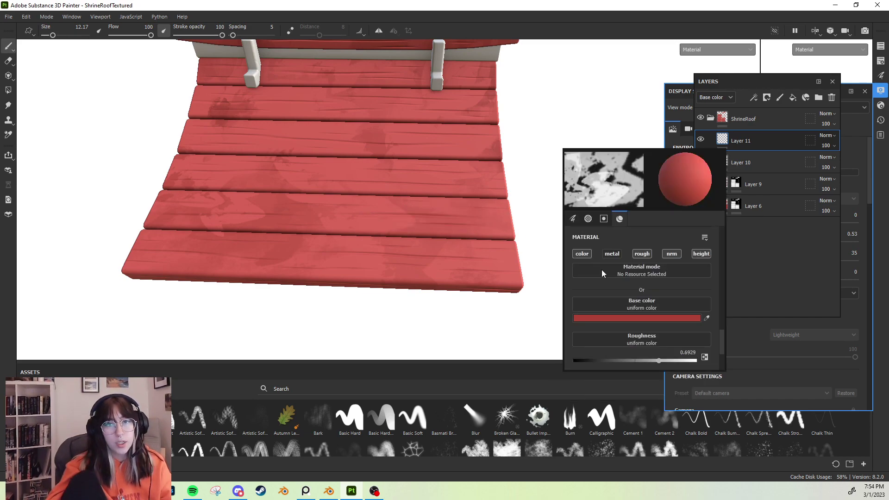
Pick a darker red base color and paint over the whole second-lowest front roof plank in Layer 11
{"action": "left_click", "coordinate": [674, 318]}
{"action": "left_click", "coordinate": [740, 265]}
{"action": "mouse_move", "coordinate": [509, 224]}
{"action": "left_mouse_down"}
{"action": "mouse_move", "coordinate": [408, 221]}
{"action": "mouse_move", "coordinate": [502, 204]}
{"action": "mouse_move", "coordinate": [411, 205]}
{"action": "mouse_move", "coordinate": [284, 225]}
{"action": "mouse_move", "coordinate": [346, 206]}
{"action": "mouse_move", "coordinate": [309, 198]}
{"action": "left_mouse_up"}
{"action": "scroll", "coordinate": [469, 222], "scroll_direction": "down", "scroll_amount": 2}
{"action": "scroll", "coordinate": [474, 225], "scroll_direction": "up", "scroll_amount": 2}
{"action": "mouse_move", "coordinate": [488, 204]}
{"action": "left_mouse_down"}
{"action": "mouse_move", "coordinate": [93, 200]}
{"action": "mouse_move", "coordinate": [83, 214]}
{"action": "mouse_move", "coordinate": [313, 221]}
{"action": "left_mouse_up"}
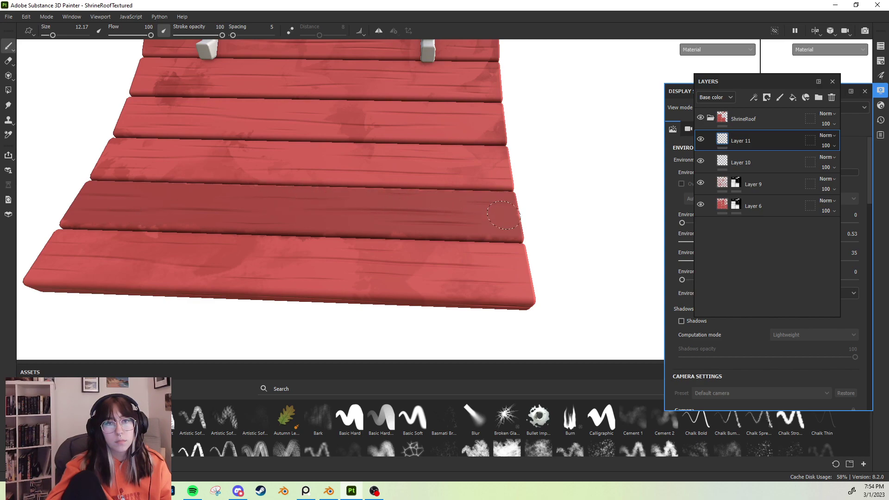
{"action": "scroll", "coordinate": [407, 221], "scroll_direction": "down", "scroll_amount": 5}
{"action": "left_click_drag", "start_coordinate": [405, 208], "coordinate": [419, 231], "text": "alt"}
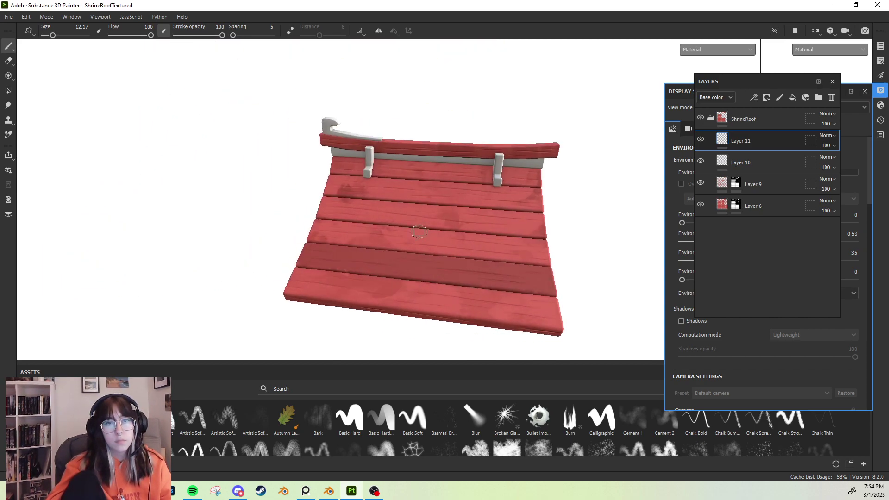
Extend the darker red over the edges and one end cap of the second-lowest front roof plank
{"action": "scroll", "coordinate": [419, 232], "scroll_direction": "up", "scroll_amount": 5}
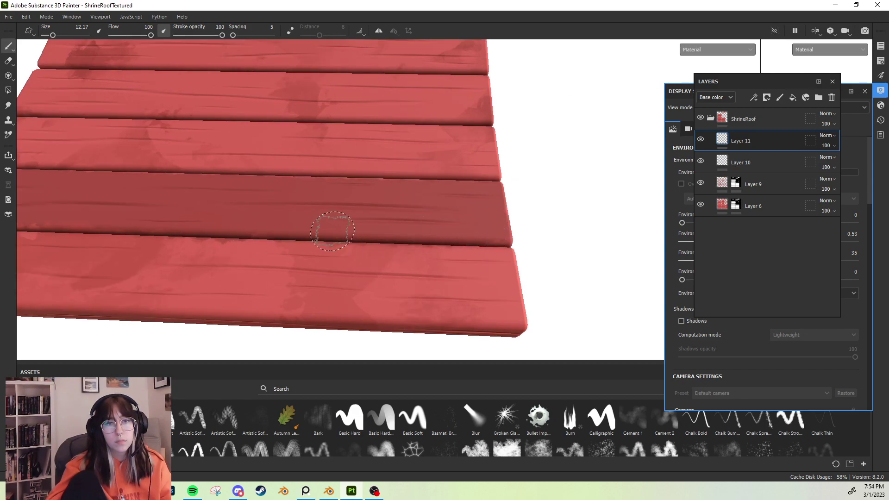
{"action": "middle_click_drag", "start_coordinate": [263, 220], "coordinate": [408, 224], "text": "alt"}
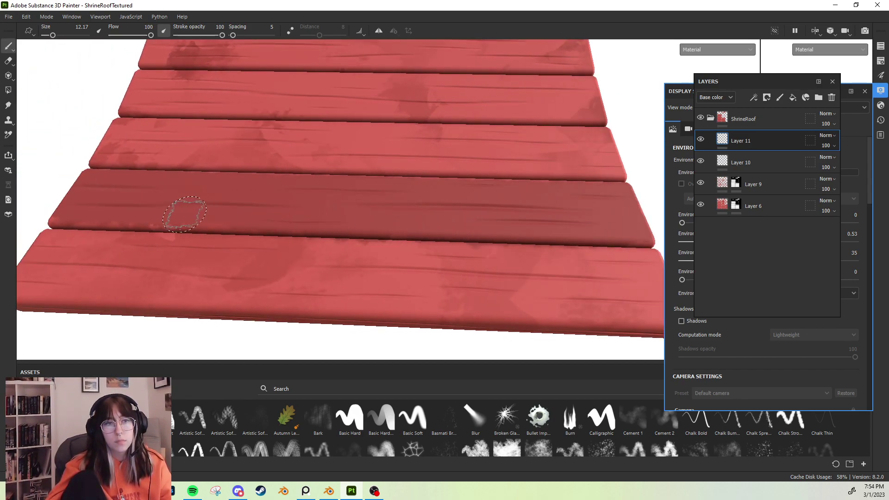
{"action": "mouse_move", "coordinate": [261, 218]}
{"action": "left_mouse_down", "text": "alt"}
{"action": "mouse_move", "coordinate": [119, 224]}
{"action": "mouse_move", "coordinate": [92, 176]}
{"action": "left_mouse_up", "text": "alt"}
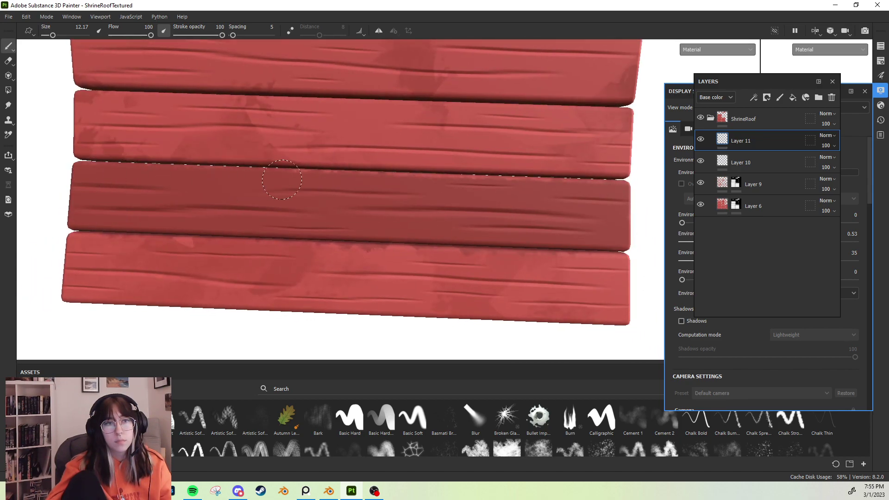
{"action": "mouse_move", "coordinate": [607, 196]}
{"action": "left_mouse_down", "text": "alt"}
{"action": "mouse_move", "coordinate": [377, 171]}
{"action": "mouse_move", "coordinate": [384, 211]}
{"action": "mouse_move", "coordinate": [308, 207]}
{"action": "mouse_move", "coordinate": [300, 218]}
{"action": "mouse_move", "coordinate": [343, 222]}
{"action": "left_mouse_up", "text": "alt"}
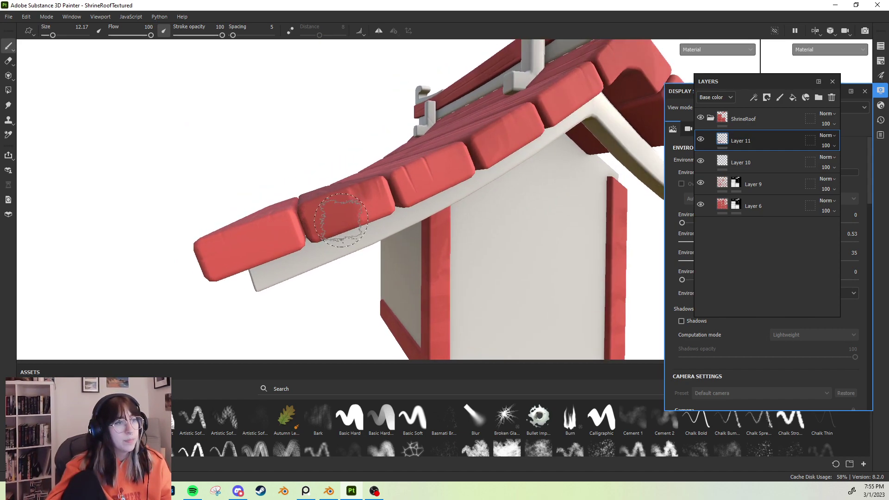
{"action": "mouse_move", "coordinate": [335, 218]}
{"action": "left_mouse_down", "text": "alt"}
{"action": "mouse_move", "coordinate": [324, 224]}
{"action": "mouse_move", "coordinate": [305, 210]}
{"action": "left_mouse_up", "text": "alt"}
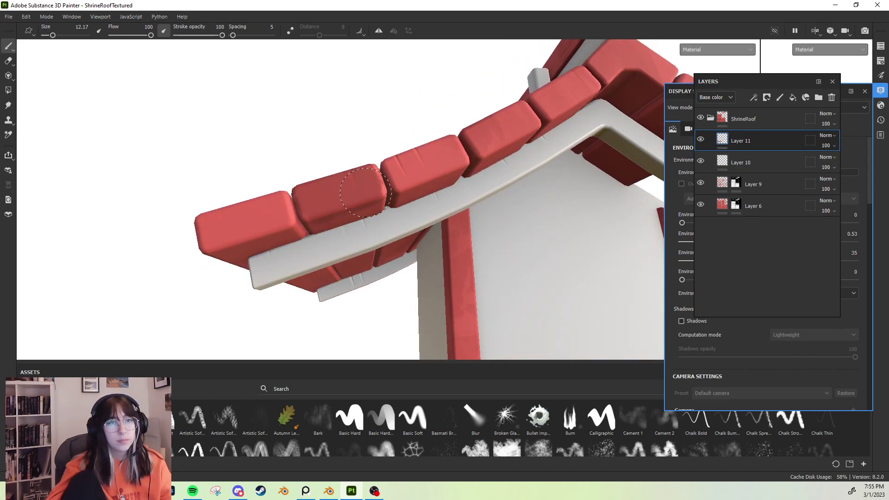
Enlarge the brush to 21.99 and paint the same plank's underside and its opposite end in the darker red
{"action": "mouse_move", "coordinate": [361, 181]}
{"action": "left_mouse_down", "text": "alt"}
{"action": "mouse_move", "coordinate": [323, 145]}
{"action": "mouse_move", "coordinate": [364, 216]}
{"action": "mouse_move", "coordinate": [331, 234]}
{"action": "mouse_move", "coordinate": [334, 218]}
{"action": "left_mouse_up", "text": "alt"}
{"action": "right_click_drag", "start_coordinate": [334, 218], "coordinate": [341, 218], "text": "ctrl"}
{"action": "mouse_move", "coordinate": [341, 218]}
{"action": "left_mouse_down"}
{"action": "mouse_move", "coordinate": [363, 297]}
{"action": "mouse_move", "coordinate": [302, 164]}
{"action": "left_mouse_up"}
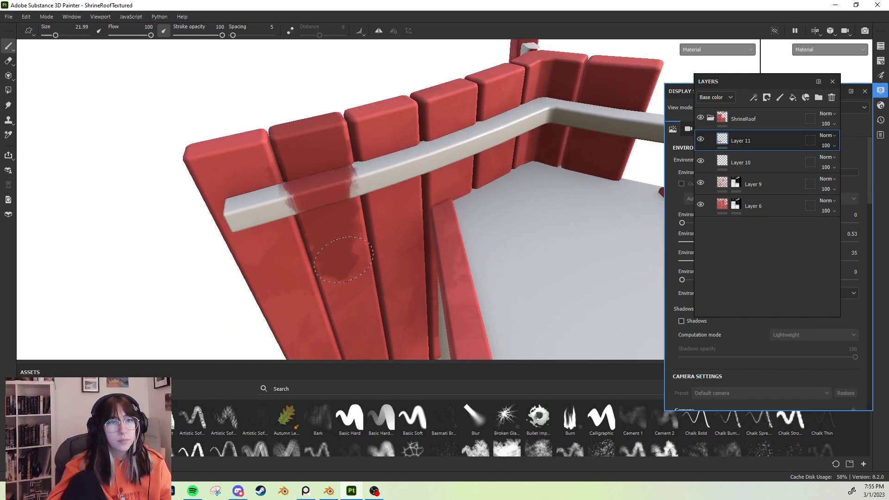
{"action": "mouse_move", "coordinate": [356, 291]}
{"action": "left_mouse_down", "text": "alt"}
{"action": "mouse_move", "coordinate": [308, 153]}
{"action": "mouse_move", "coordinate": [329, 257]}
{"action": "left_mouse_up", "text": "alt"}
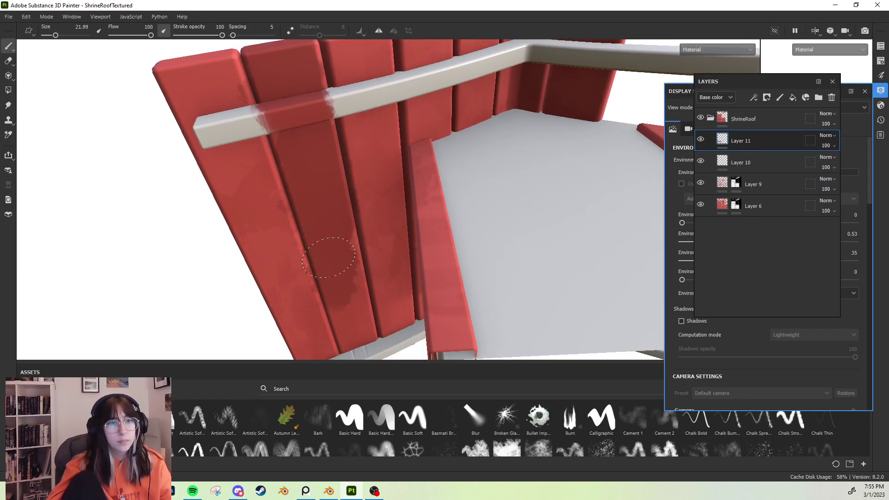
{"action": "mouse_move", "coordinate": [364, 305]}
{"action": "left_mouse_down"}
{"action": "mouse_move", "coordinate": [357, 327]}
{"action": "mouse_move", "coordinate": [335, 333]}
{"action": "mouse_move", "coordinate": [330, 290]}
{"action": "mouse_move", "coordinate": [421, 300]}
{"action": "mouse_move", "coordinate": [426, 264]}
{"action": "mouse_move", "coordinate": [193, 244]}
{"action": "mouse_move", "coordinate": [234, 267]}
{"action": "mouse_move", "coordinate": [343, 246]}
{"action": "mouse_move", "coordinate": [213, 278]}
{"action": "left_mouse_up"}
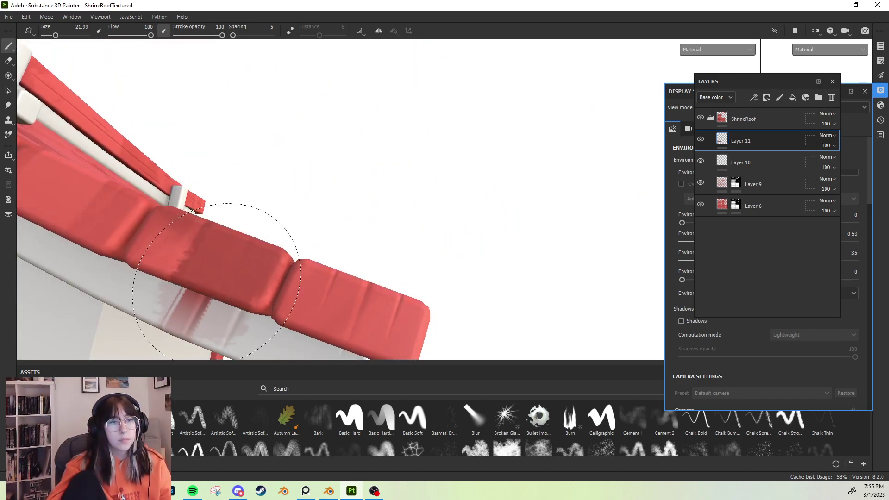
Add a black mask to Layer 11, reveal only the dark plank with Polygon Fill, and return to the Paint tool
{"action": "mouse_move", "coordinate": [252, 232]}
{"action": "left_mouse_down", "text": "alt"}
{"action": "mouse_move", "coordinate": [313, 198]}
{"action": "mouse_move", "coordinate": [292, 211]}
{"action": "mouse_move", "coordinate": [323, 214]}
{"action": "mouse_move", "coordinate": [298, 221]}
{"action": "mouse_move", "coordinate": [344, 204]}
{"action": "mouse_move", "coordinate": [307, 234]}
{"action": "mouse_move", "coordinate": [254, 215]}
{"action": "mouse_move", "coordinate": [278, 214]}
{"action": "left_mouse_up", "text": "alt"}
{"action": "right_click", "coordinate": [743, 143]}
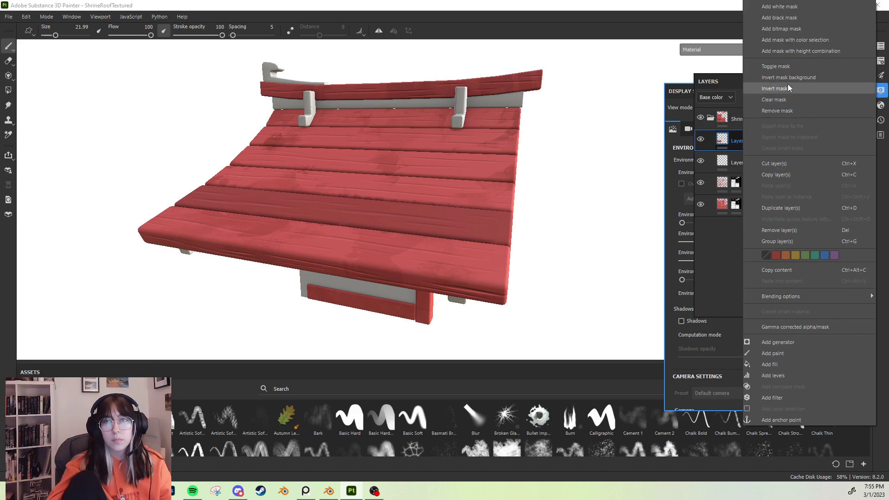
{"action": "left_click", "coordinate": [780, 20]}
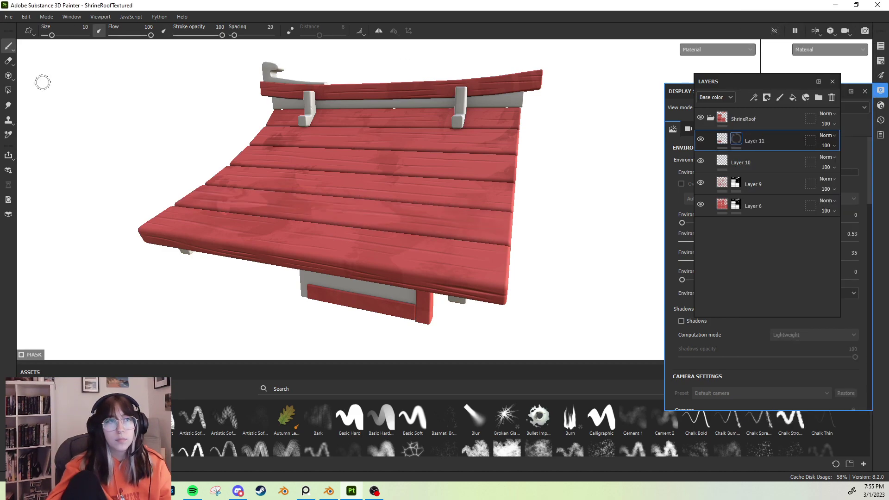
{"action": "left_click", "coordinate": [9, 91]}
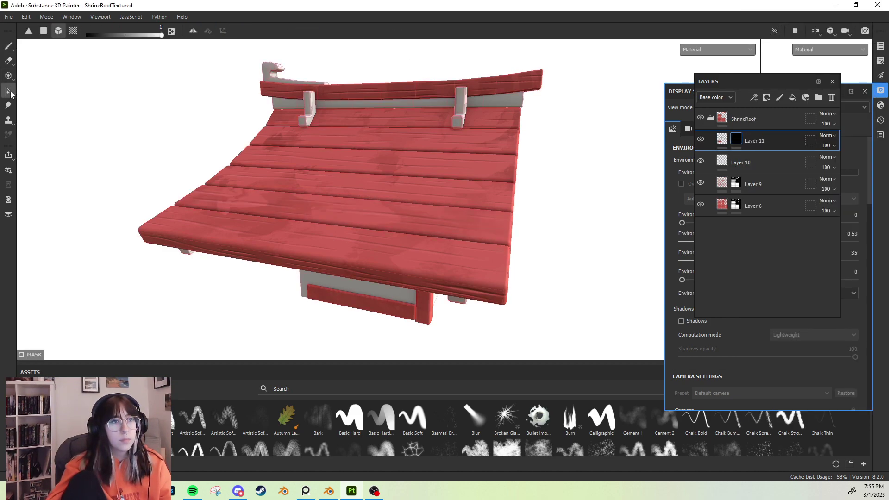
{"action": "left_click", "coordinate": [15, 49]}
{"action": "left_click_drag", "start_coordinate": [138, 155], "coordinate": [129, 178], "text": "alt"}
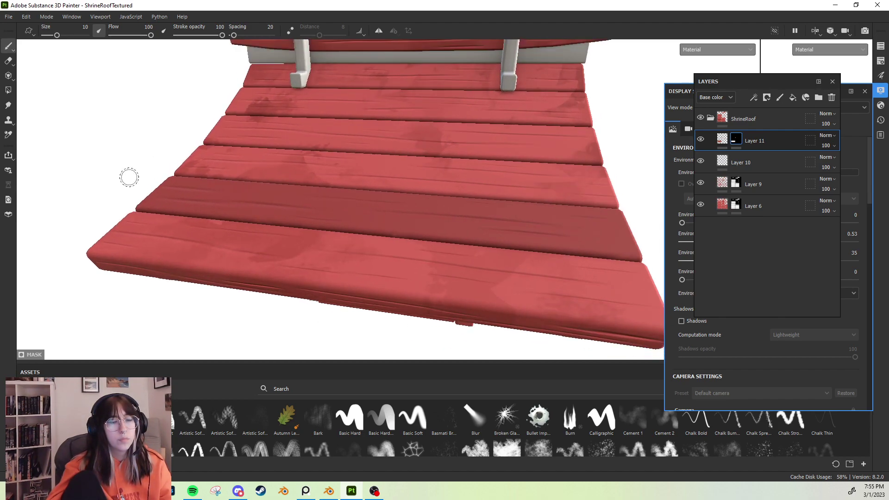
Select Layer 11's paint content instead of its mask, pick a new red base color and brush it over the dark plank
{"action": "right_click", "coordinate": [93, 157]}
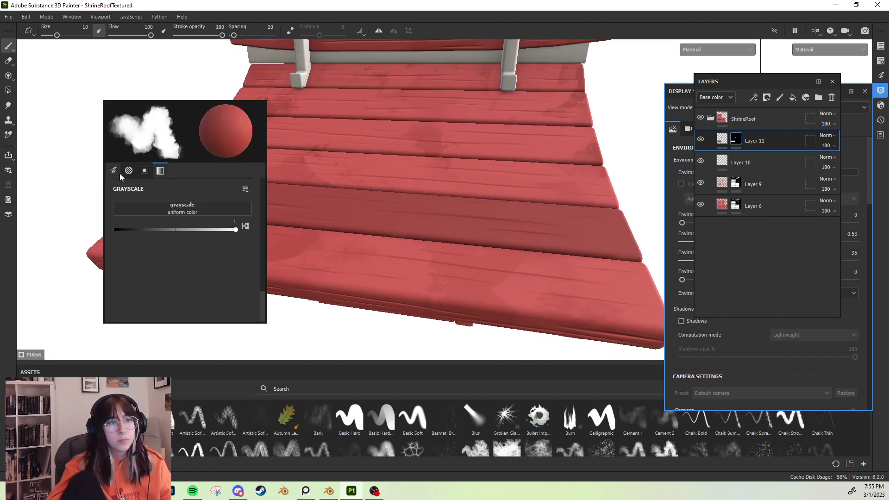
{"action": "left_click", "coordinate": [722, 138]}
{"action": "scroll", "coordinate": [133, 210], "scroll_direction": "down", "scroll_amount": 4}
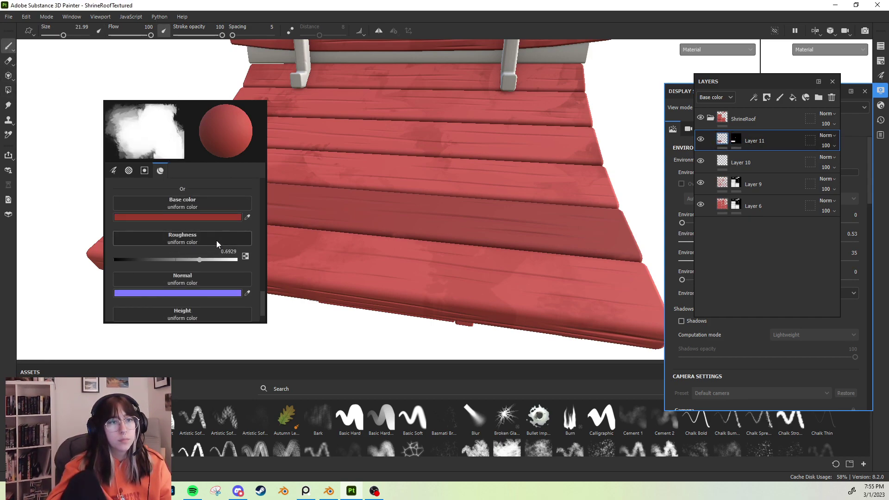
{"action": "left_click", "coordinate": [210, 218]}
{"action": "left_click", "coordinate": [289, 254]}
{"action": "mouse_move", "coordinate": [373, 209]}
{"action": "left_mouse_down"}
{"action": "mouse_move", "coordinate": [271, 214]}
{"action": "mouse_move", "coordinate": [268, 226]}
{"action": "left_mouse_up"}
Examine the dark plank's color variation against the other front planks from several angles and distances
{"action": "scroll", "coordinate": [302, 214], "scroll_direction": "down", "scroll_amount": 2}
{"action": "scroll", "coordinate": [194, 201], "scroll_direction": "down", "scroll_amount": 2}
{"action": "left_click_drag", "start_coordinate": [196, 205], "coordinate": [139, 185], "text": "alt"}
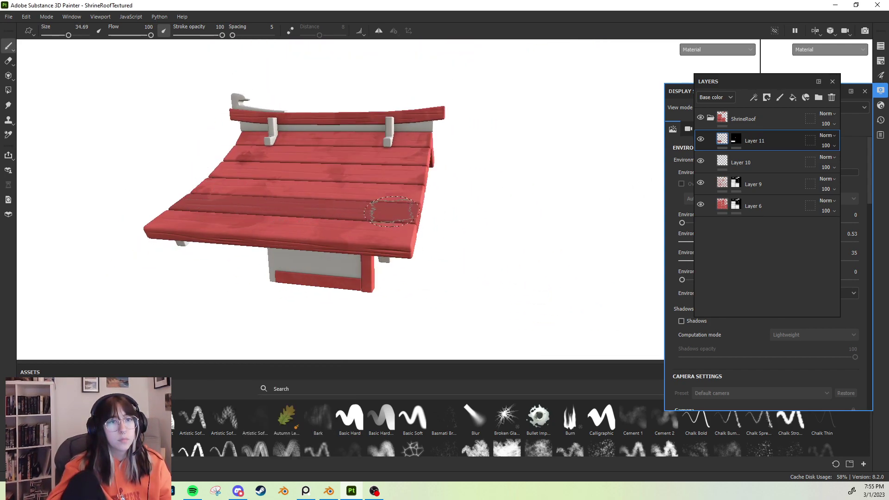
{"action": "left_click_drag", "start_coordinate": [458, 201], "coordinate": [419, 199], "text": "alt"}
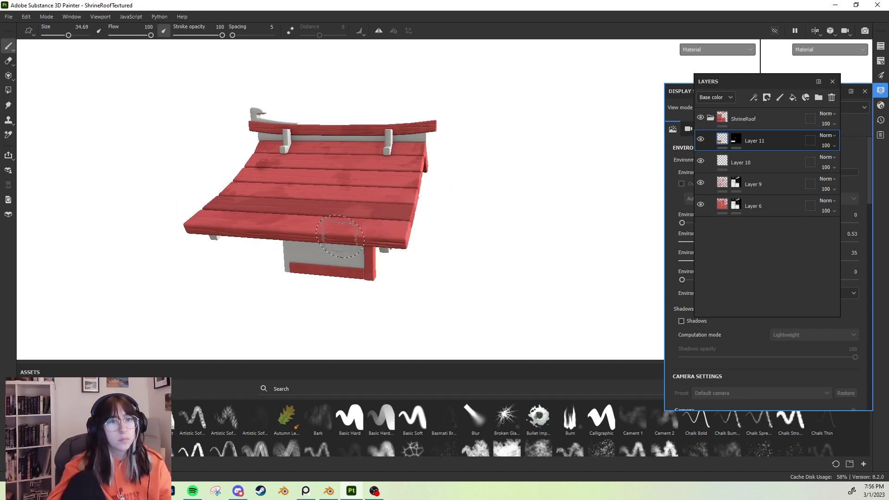
{"action": "left_click_drag", "start_coordinate": [248, 236], "coordinate": [247, 224], "text": "alt"}
{"action": "scroll", "coordinate": [257, 209], "scroll_direction": "up", "scroll_amount": 3}
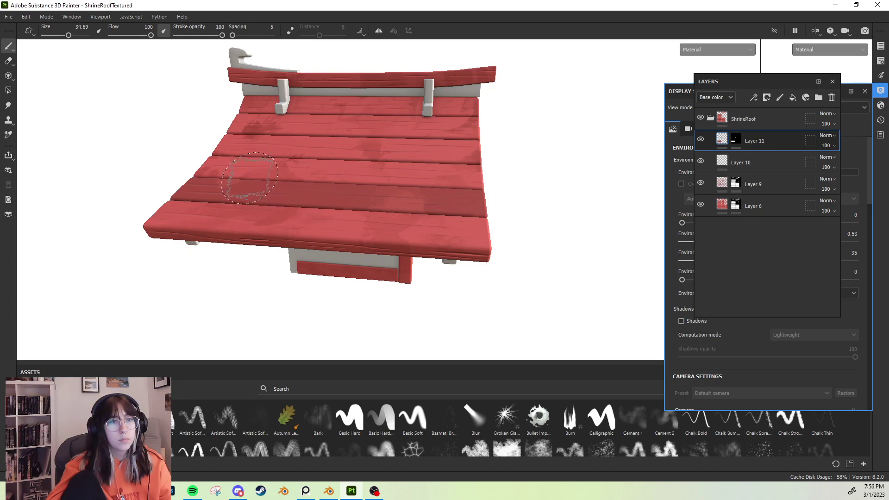
{"action": "left_click_drag", "start_coordinate": [325, 175], "coordinate": [289, 209], "text": "alt"}
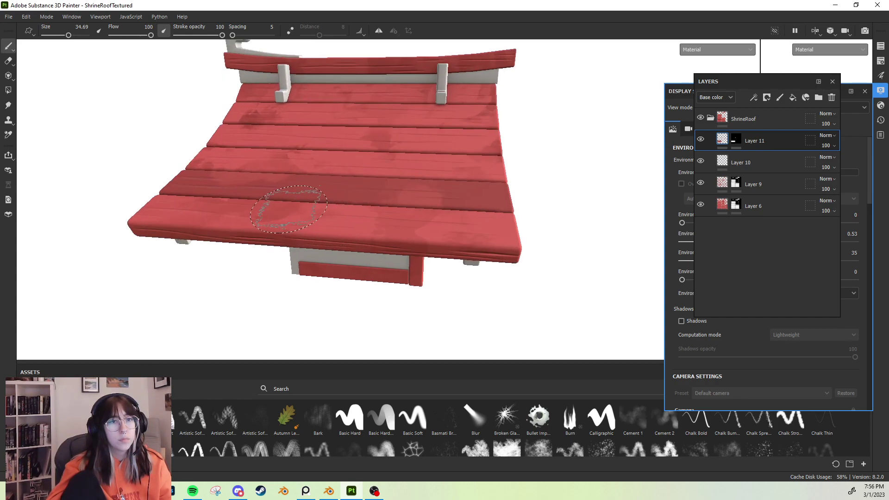
{"action": "scroll", "coordinate": [226, 203], "scroll_direction": "down", "scroll_amount": 4}
{"action": "mouse_move", "coordinate": [225, 203]}
{"action": "left_mouse_down", "text": "alt"}
{"action": "mouse_move", "coordinate": [211, 199]}
{"action": "mouse_move", "coordinate": [233, 213]}
{"action": "left_mouse_up", "text": "alt"}
{"action": "scroll", "coordinate": [234, 214], "scroll_direction": "up", "scroll_amount": 4}
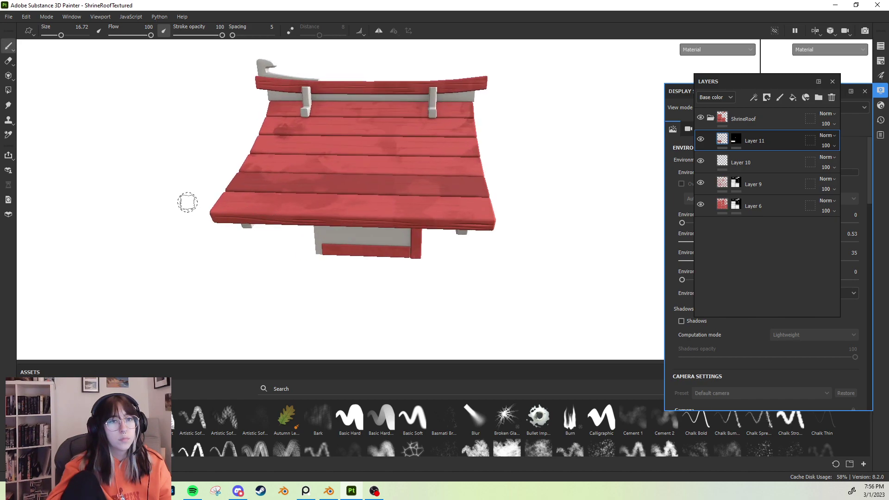
Set the base color to 8E2E20 and paint variation along the dark plank with a 16.72 brush
{"action": "right_click", "coordinate": [230, 221]}
{"action": "left_click", "coordinate": [253, 227]}
{"action": "left_click", "coordinate": [340, 266]}
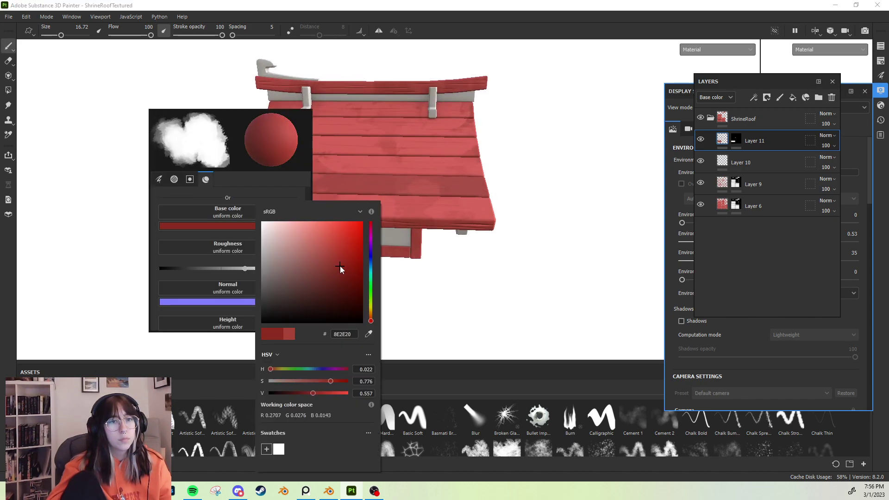
{"action": "scroll", "coordinate": [491, 184], "scroll_direction": "down", "scroll_amount": 1}
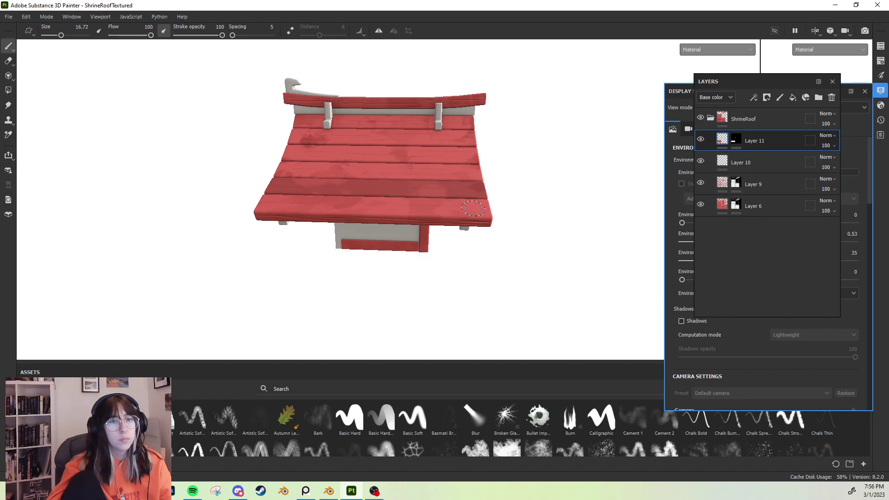
{"action": "scroll", "coordinate": [483, 199], "scroll_direction": "up", "scroll_amount": 1}
{"action": "left_click_drag", "start_coordinate": [480, 193], "coordinate": [482, 214], "text": "alt"}
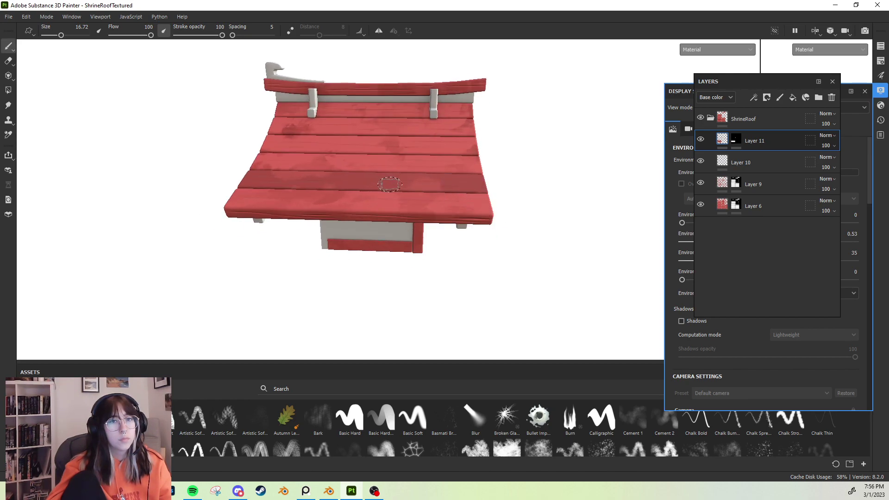
Choose a jagged, splatter-shaped Kyle's Concept brush for Layer 11 and set its flow to 47
{"action": "scroll", "coordinate": [815, 430], "scroll_direction": "down", "scroll_amount": 5}
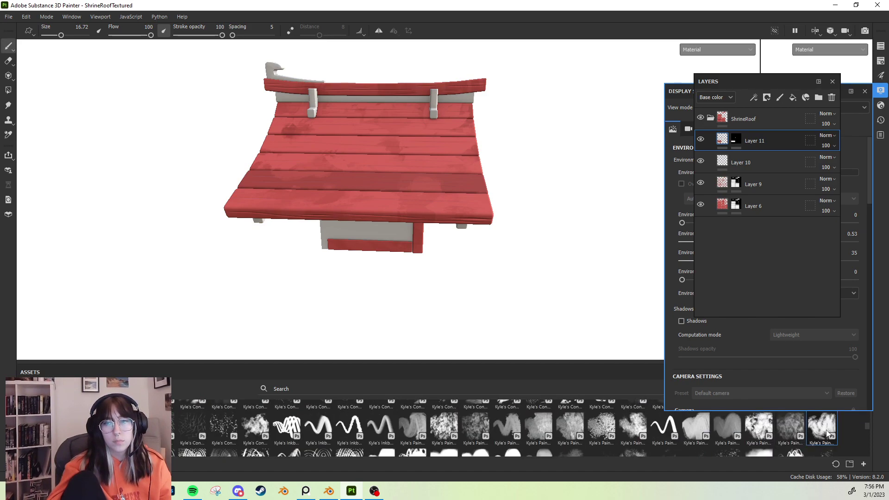
{"action": "left_click", "coordinate": [828, 433]}
{"action": "scroll", "coordinate": [822, 435], "scroll_direction": "up", "scroll_amount": 3}
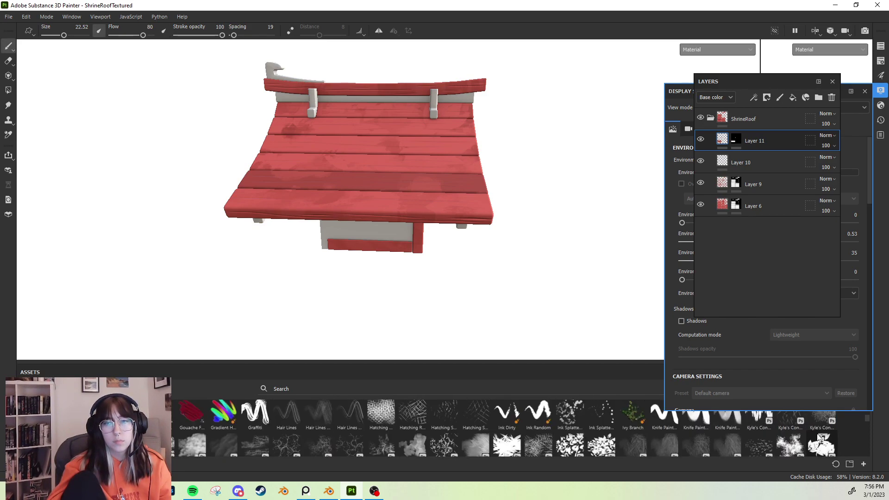
{"action": "left_click", "coordinate": [820, 442]}
{"action": "left_click", "coordinate": [131, 35]}
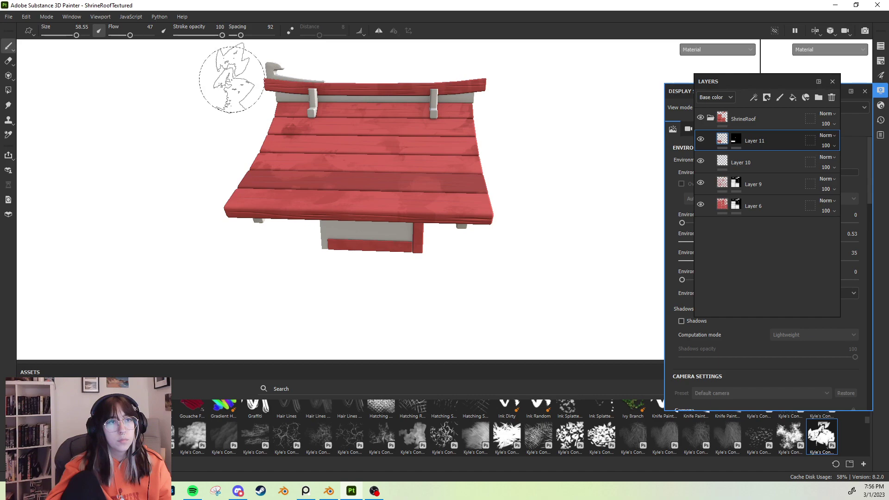
Add subtle blotches to the dark plank with the splatter-shaped brush, enlarging it from 58.55 to 100
{"action": "left_click_drag", "start_coordinate": [463, 179], "coordinate": [424, 239], "text": "alt"}
{"action": "scroll", "coordinate": [440, 210], "scroll_direction": "up", "scroll_amount": 3}
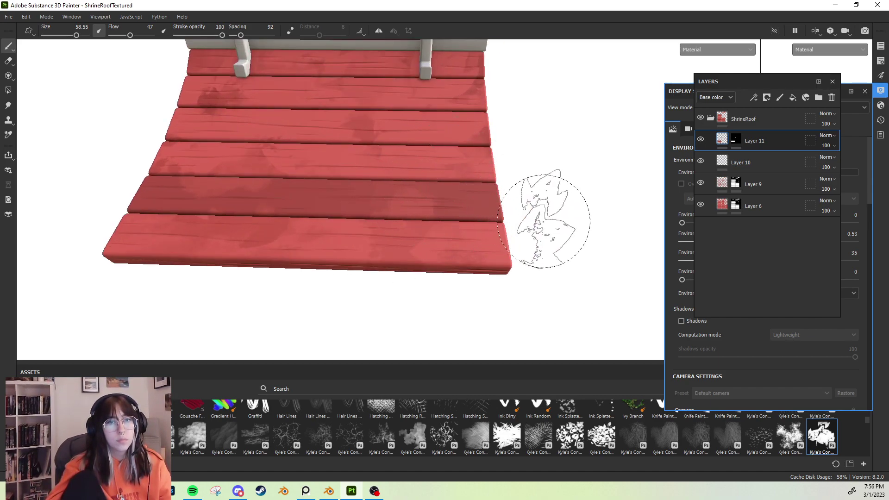
{"action": "scroll", "coordinate": [524, 253], "scroll_direction": "down", "scroll_amount": 2}
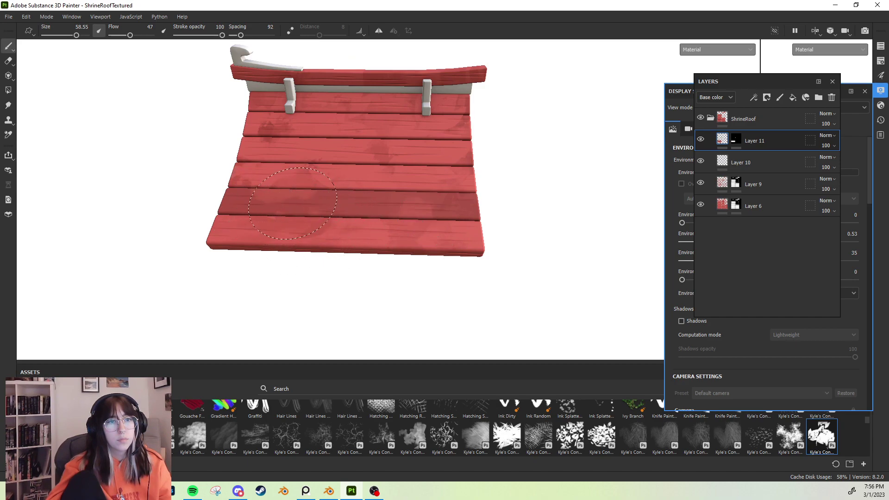
{"action": "mouse_move", "coordinate": [286, 200]}
{"action": "left_mouse_down", "text": "alt"}
{"action": "mouse_move", "coordinate": [387, 258]}
{"action": "mouse_move", "coordinate": [324, 218]}
{"action": "mouse_move", "coordinate": [248, 199]}
{"action": "left_mouse_up", "text": "alt"}
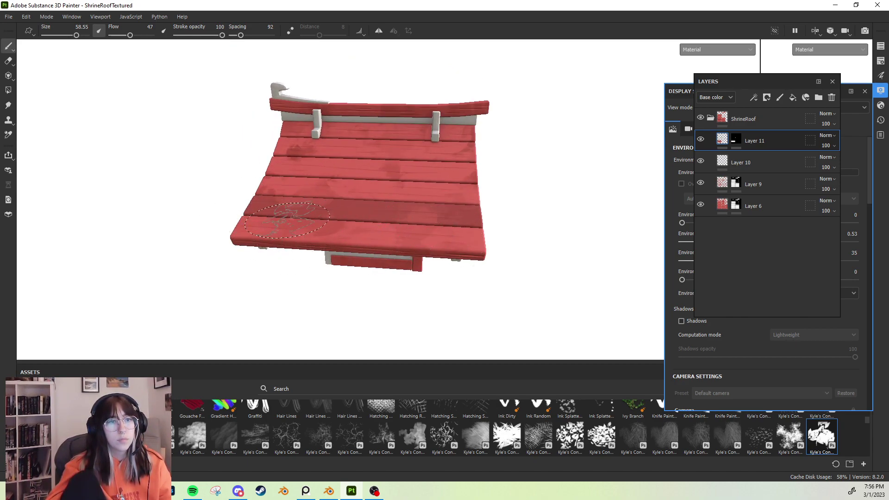
{"action": "scroll", "coordinate": [482, 258], "scroll_direction": "down", "scroll_amount": 2}
{"action": "left_click_drag", "start_coordinate": [480, 261], "coordinate": [374, 262], "text": "alt"}
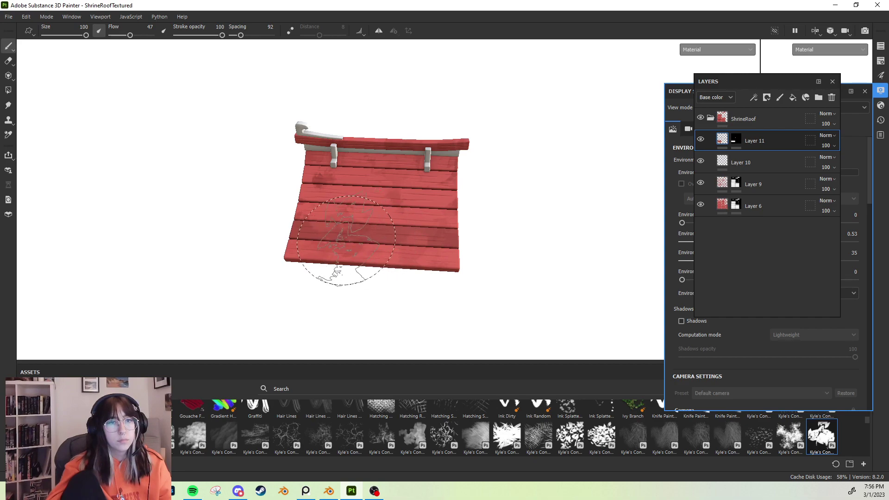
{"action": "left_click_drag", "start_coordinate": [437, 258], "coordinate": [486, 242], "text": "alt"}
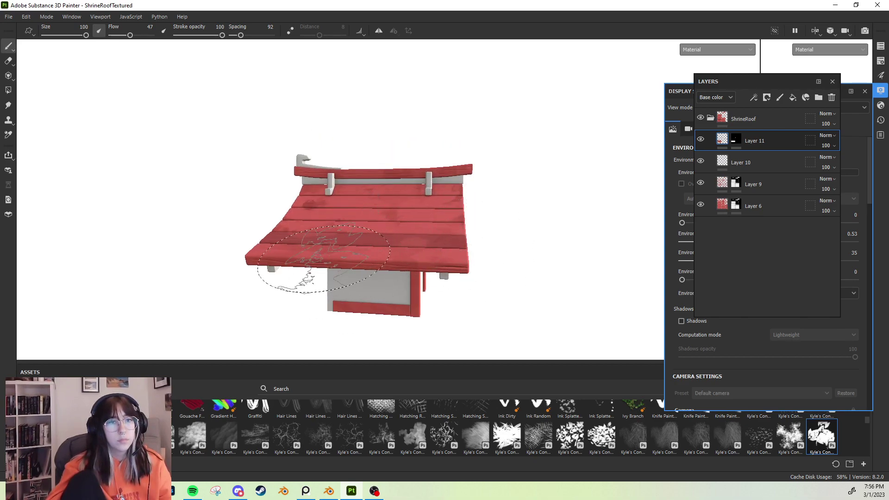
{"action": "mouse_move", "coordinate": [324, 274]}
{"action": "left_mouse_down", "text": "alt"}
{"action": "mouse_move", "coordinate": [412, 284]}
{"action": "mouse_move", "coordinate": [347, 277]}
{"action": "left_mouse_up", "text": "alt"}
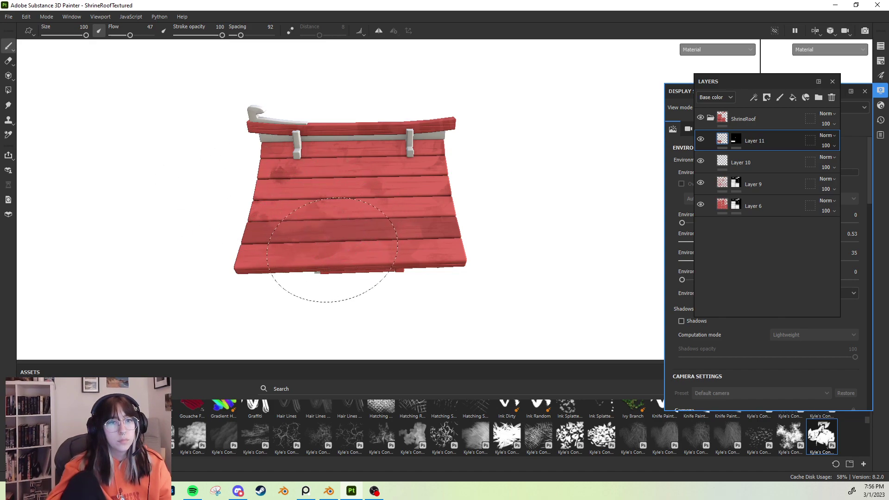
Switch to the Eraser tool with size 40.96 and check the dark plank from farther away
{"action": "key", "text": "e"}
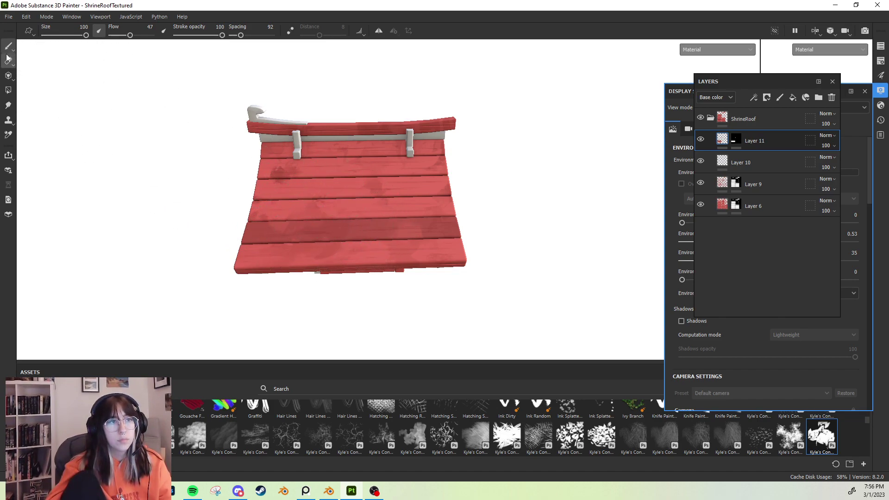
{"action": "scroll", "coordinate": [350, 231], "scroll_direction": "up", "scroll_amount": 2}
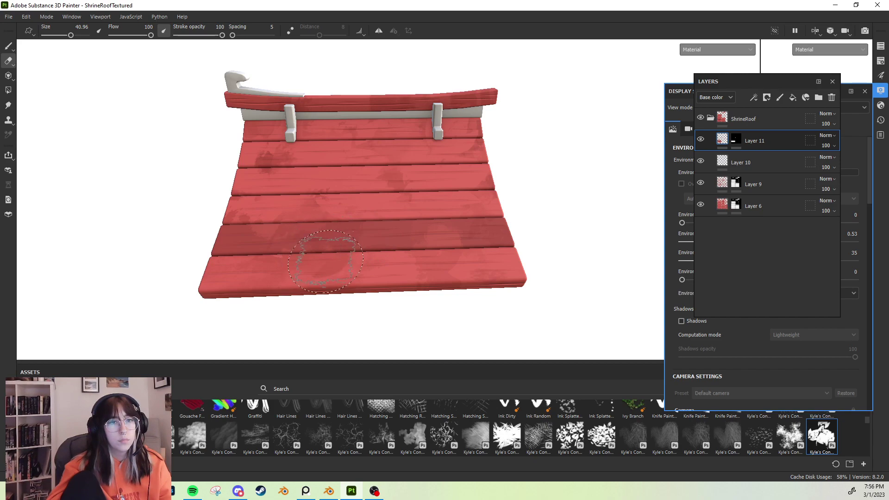
{"action": "scroll", "coordinate": [337, 246], "scroll_direction": "down", "scroll_amount": 3}
{"action": "left_click_drag", "start_coordinate": [337, 246], "coordinate": [296, 206], "text": "alt"}
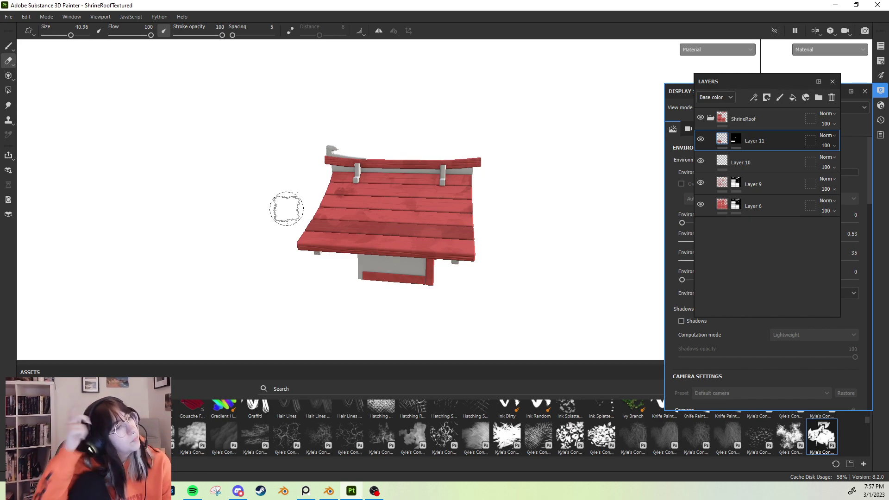
{"action": "left_click", "coordinate": [351, 491]}
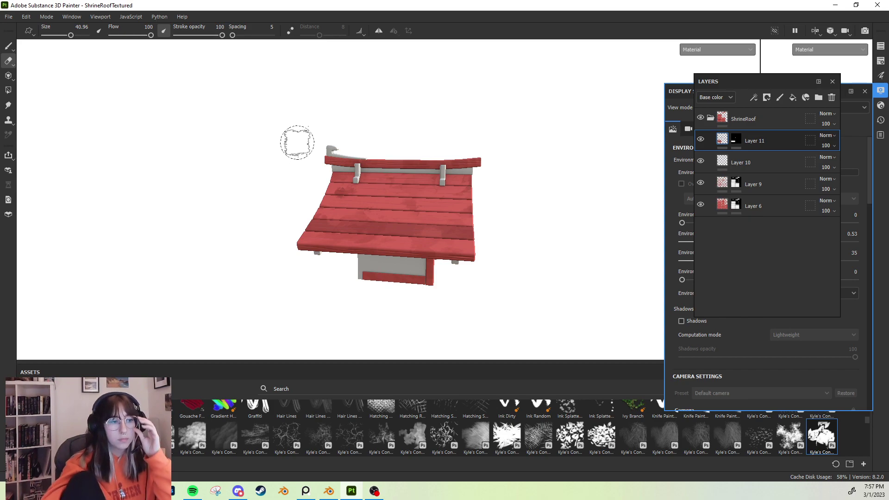
Add a new paint layer above Layer 11 in the ShrineRoof folder
{"action": "scroll", "coordinate": [324, 145], "scroll_direction": "down", "scroll_amount": 2}
{"action": "scroll", "coordinate": [357, 169], "scroll_direction": "up", "scroll_amount": 3}
{"action": "middle_click_drag", "start_coordinate": [328, 186], "coordinate": [268, 193], "text": "alt"}
{"action": "scroll", "coordinate": [297, 182], "scroll_direction": "up", "scroll_amount": 2}
{"action": "scroll", "coordinate": [258, 199], "scroll_direction": "up", "scroll_amount": 2}
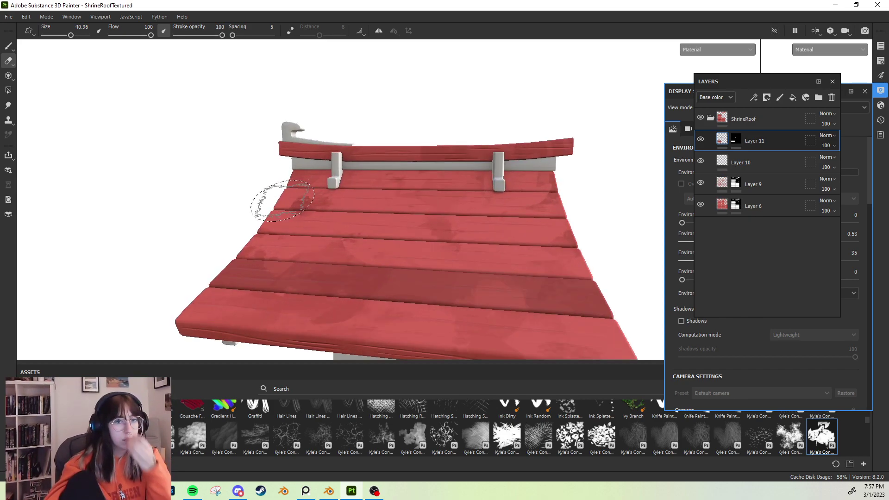
{"action": "left_click_drag", "start_coordinate": [631, 186], "coordinate": [463, 180], "text": "alt"}
{"action": "left_click", "coordinate": [780, 97]}
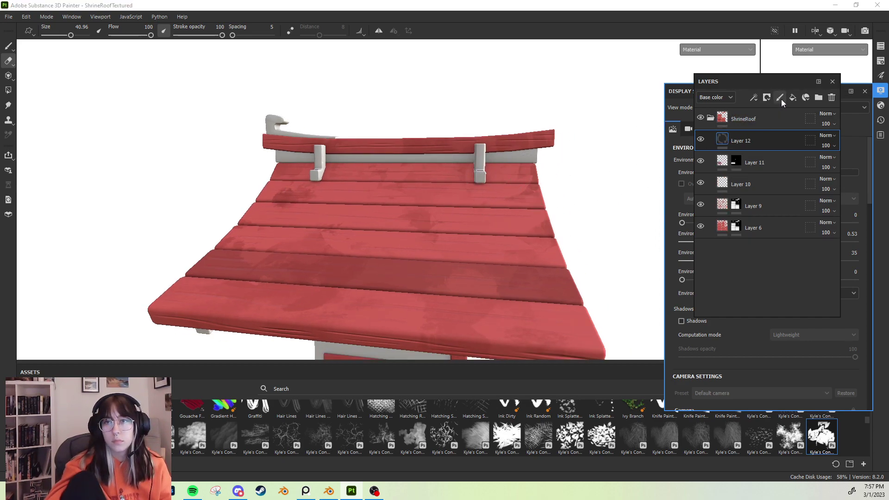
{"action": "middle_click_drag", "start_coordinate": [573, 176], "coordinate": [547, 159], "text": "alt"}
{"action": "scroll", "coordinate": [551, 167], "scroll_direction": "up", "scroll_amount": 1}
{"action": "left_click_drag", "start_coordinate": [507, 219], "coordinate": [473, 242], "text": "alt"}
{"action": "scroll", "coordinate": [484, 246], "scroll_direction": "up", "scroll_amount": 2}
{"action": "middle_click_drag", "start_coordinate": [500, 250], "coordinate": [489, 231], "text": "alt"}
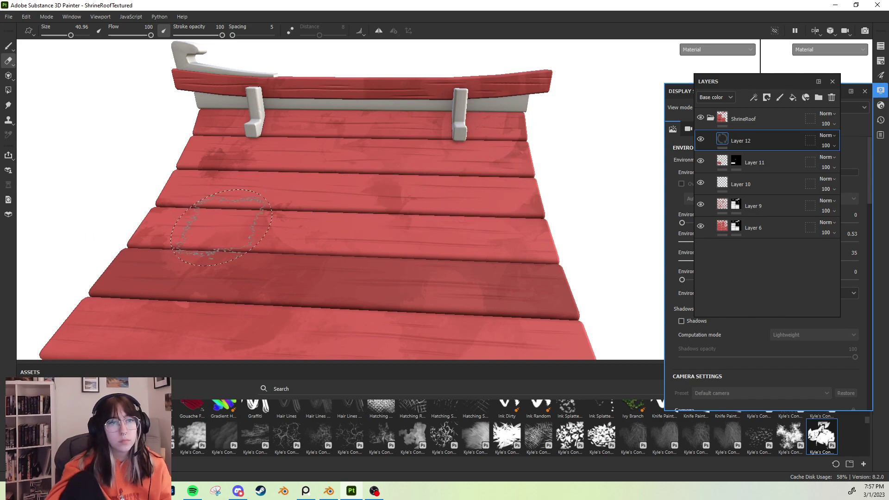
Switch back to the Paint tool and choose the Basic Hard brush at size 10 with flow 100
{"action": "right_click", "coordinate": [601, 180]}
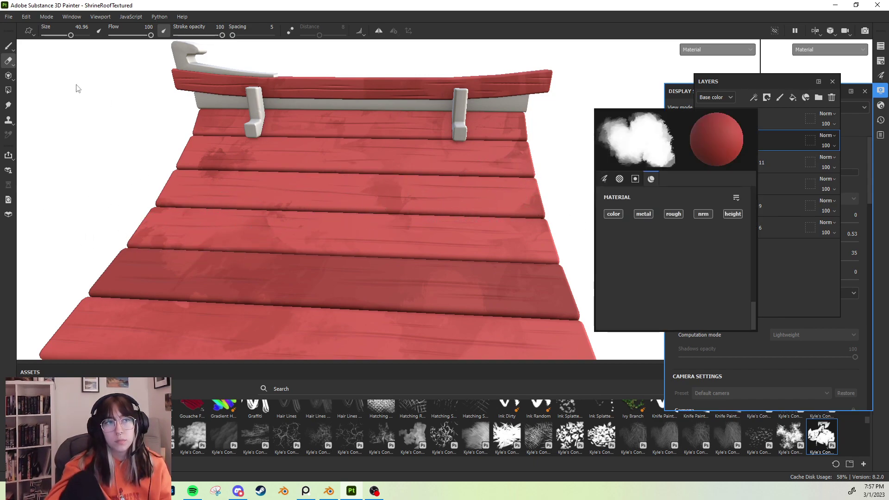
{"action": "left_click", "coordinate": [8, 48]}
{"action": "left_click", "coordinate": [623, 301]}
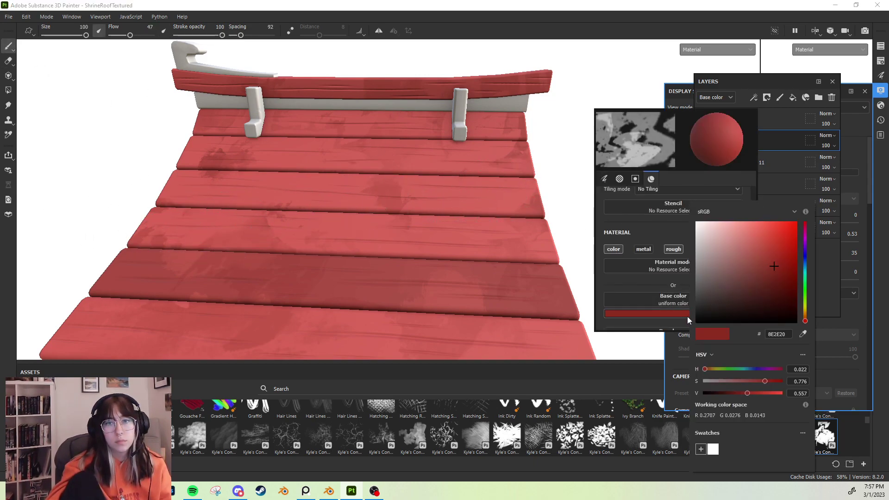
{"action": "right_click_drag", "start_coordinate": [476, 238], "coordinate": [444, 238], "text": "ctrl"}
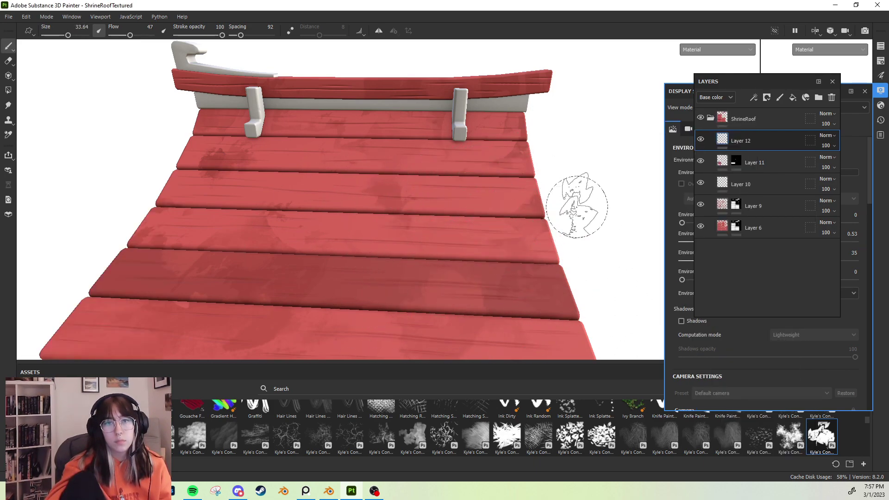
{"action": "scroll", "coordinate": [375, 427], "scroll_direction": "up", "scroll_amount": 5}
{"action": "left_click", "coordinate": [354, 419]}
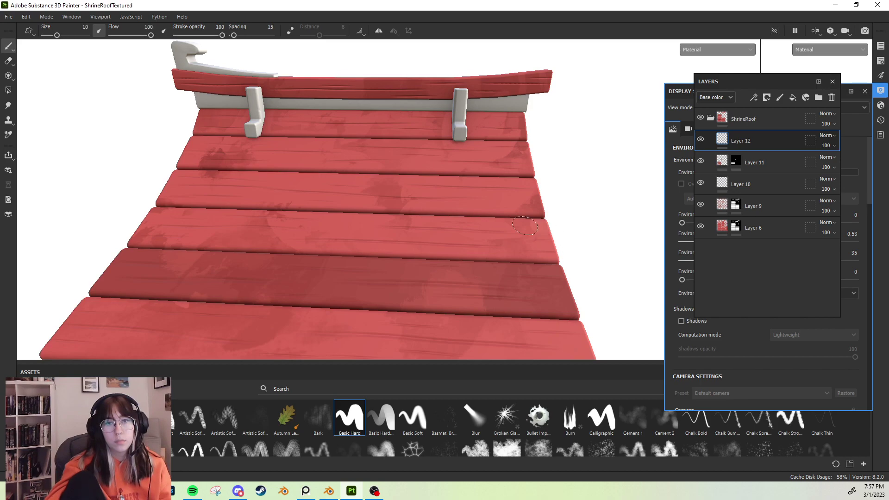
{"action": "scroll", "coordinate": [483, 242], "scroll_direction": "down", "scroll_amount": 1}
Choose a light red base color around DB6857 for Layer 12, testing it on the fourth roof plank
{"action": "right_click", "coordinate": [580, 224]}
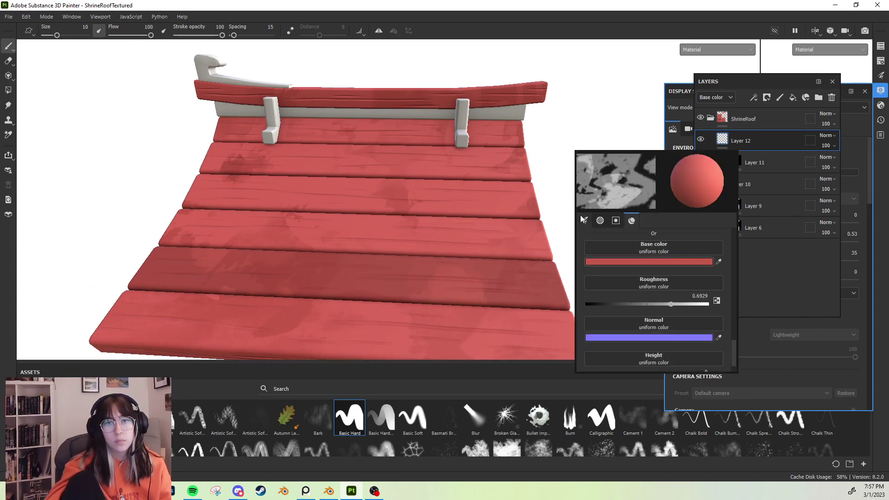
{"action": "left_click", "coordinate": [668, 263]}
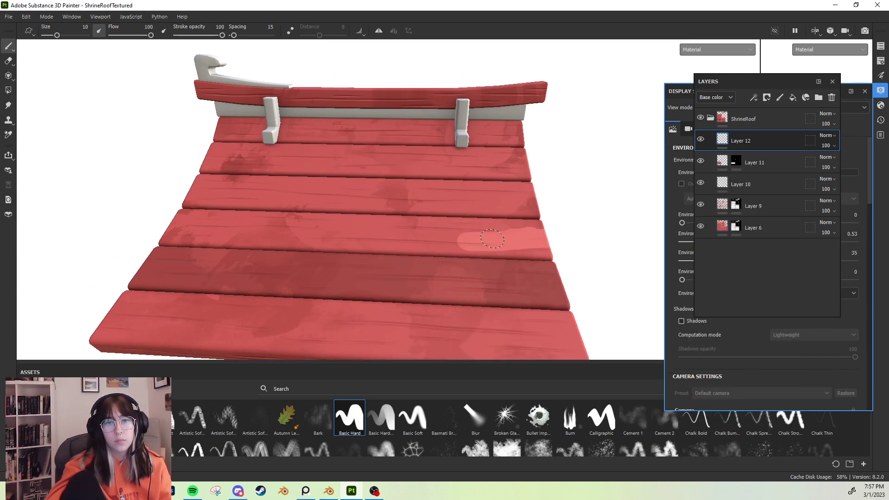
{"action": "right_click", "coordinate": [593, 228]}
{"action": "left_click", "coordinate": [670, 273]}
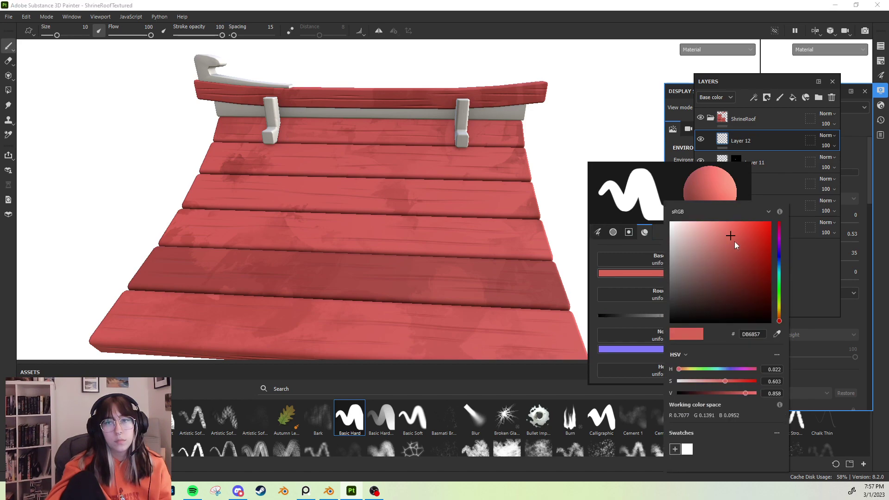
{"action": "mouse_move", "coordinate": [537, 236]}
{"action": "left_mouse_down"}
{"action": "mouse_move", "coordinate": [297, 222]}
{"action": "mouse_move", "coordinate": [313, 218]}
{"action": "left_mouse_up"}
{"action": "mouse_move", "coordinate": [249, 225]}
{"action": "left_mouse_down"}
{"action": "mouse_move", "coordinate": [271, 236]}
{"action": "mouse_move", "coordinate": [515, 253]}
{"action": "mouse_move", "coordinate": [501, 255]}
{"action": "left_mouse_up"}
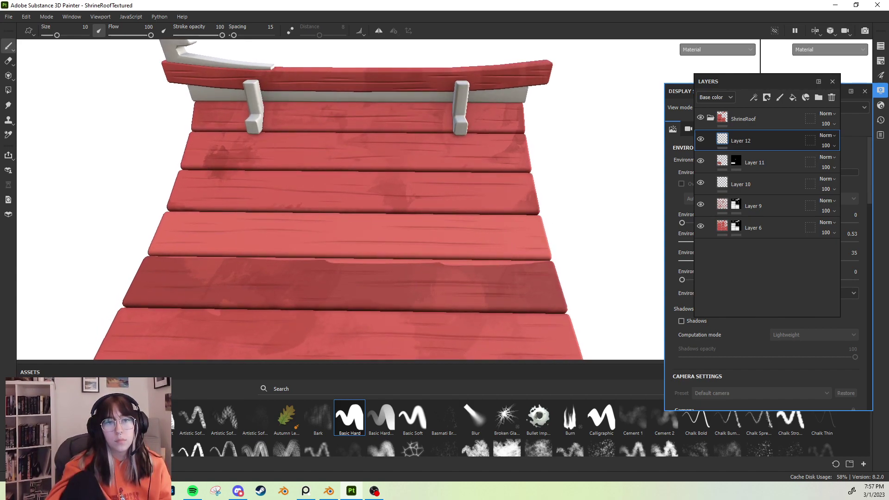
{"action": "key", "text": "ctrl+z"}
{"action": "key", "text": "ctrl+z"}
Move Layer 12 below Layer 9 and paint the plank just above the dark one light red
{"action": "left_click_drag", "start_coordinate": [742, 143], "coordinate": [750, 215]}
{"action": "mouse_move", "coordinate": [569, 234]}
{"action": "left_mouse_down"}
{"action": "mouse_move", "coordinate": [416, 219]}
{"action": "mouse_move", "coordinate": [280, 222]}
{"action": "left_mouse_up"}
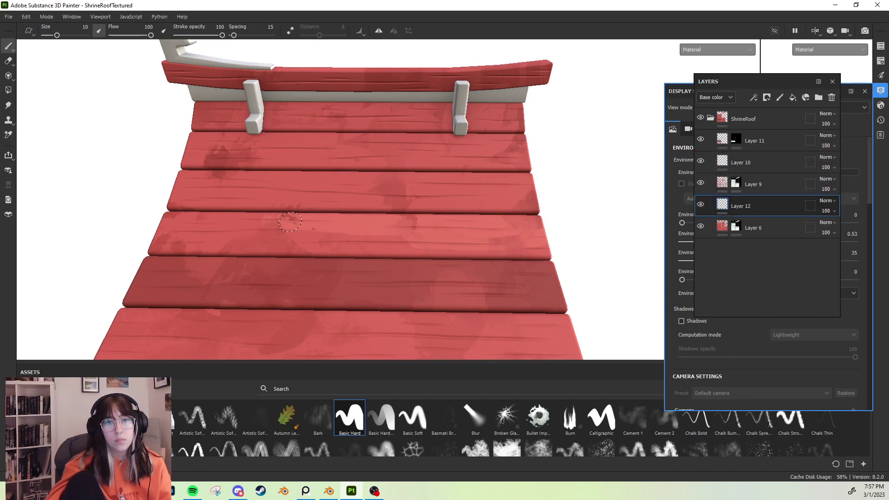
{"action": "mouse_move", "coordinate": [190, 222]}
{"action": "left_mouse_down"}
{"action": "mouse_move", "coordinate": [113, 232]}
{"action": "mouse_move", "coordinate": [542, 245]}
{"action": "left_mouse_up"}
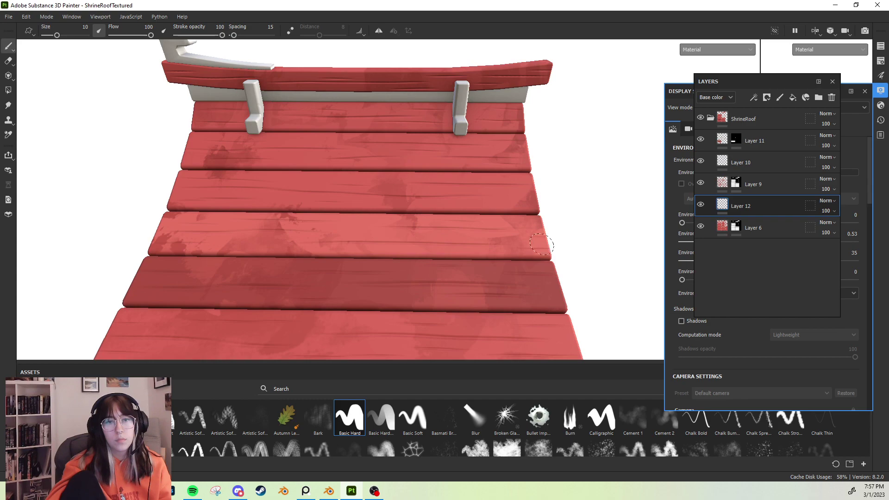
Continue the light red around the same plank's end and underside, enlarging the brush to 45.7
{"action": "left_click_drag", "start_coordinate": [390, 240], "coordinate": [461, 155], "text": "alt"}
{"action": "scroll", "coordinate": [461, 155], "scroll_direction": "up", "scroll_amount": 2}
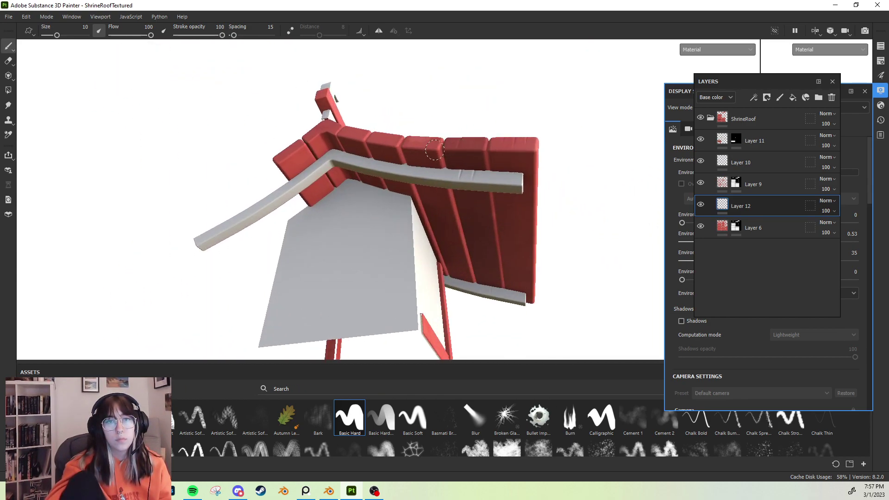
{"action": "scroll", "coordinate": [443, 154], "scroll_direction": "up", "scroll_amount": 3}
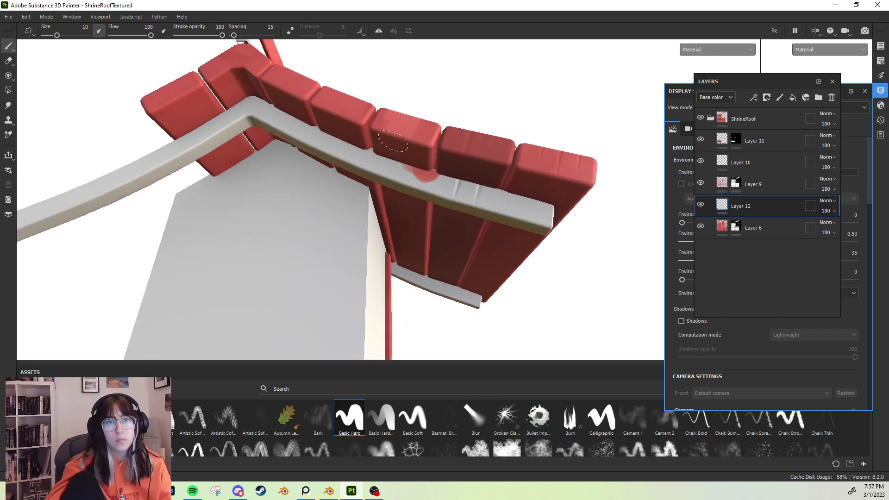
{"action": "mouse_move", "coordinate": [378, 137]}
{"action": "left_mouse_down", "text": "alt"}
{"action": "mouse_move", "coordinate": [365, 170]}
{"action": "mouse_move", "coordinate": [416, 182]}
{"action": "mouse_move", "coordinate": [423, 169]}
{"action": "mouse_move", "coordinate": [512, 134]}
{"action": "mouse_move", "coordinate": [433, 153]}
{"action": "mouse_move", "coordinate": [428, 165]}
{"action": "left_mouse_up", "text": "alt"}
{"action": "mouse_move", "coordinate": [429, 165]}
{"action": "right_mouse_down", "text": "ctrl"}
{"action": "mouse_move", "coordinate": [456, 165]}
{"action": "mouse_move", "coordinate": [407, 218]}
{"action": "right_mouse_up", "text": "ctrl"}
{"action": "mouse_move", "coordinate": [407, 234]}
{"action": "left_mouse_down", "text": "alt"}
{"action": "mouse_move", "coordinate": [398, 278]}
{"action": "mouse_move", "coordinate": [394, 231]}
{"action": "mouse_move", "coordinate": [380, 250]}
{"action": "mouse_move", "coordinate": [476, 204]}
{"action": "mouse_move", "coordinate": [469, 231]}
{"action": "mouse_move", "coordinate": [458, 224]}
{"action": "mouse_move", "coordinate": [569, 218]}
{"action": "mouse_move", "coordinate": [554, 221]}
{"action": "mouse_move", "coordinate": [561, 208]}
{"action": "mouse_move", "coordinate": [510, 204]}
{"action": "left_mouse_up", "text": "alt"}
{"action": "left_click_drag", "start_coordinate": [340, 221], "coordinate": [516, 199], "text": "alt"}
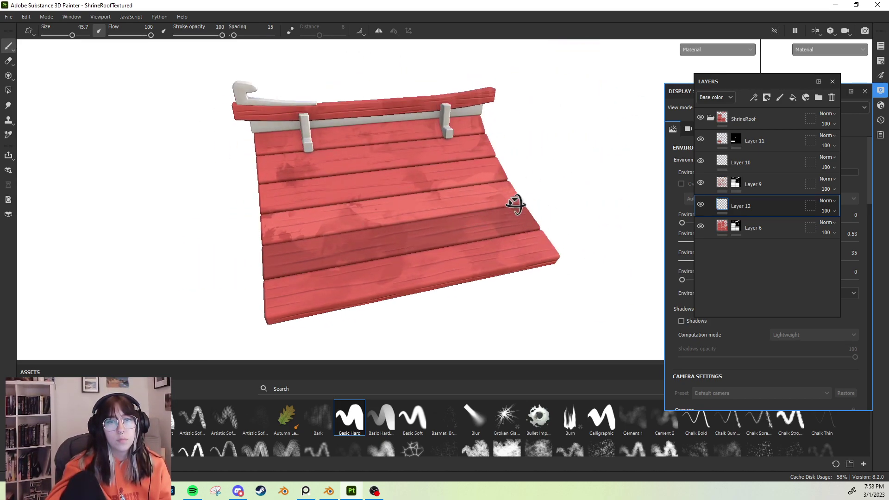
Add a black mask to Layer 12 and reveal only the light plank in it with Polygon Fill
{"action": "right_click", "coordinate": [749, 206]}
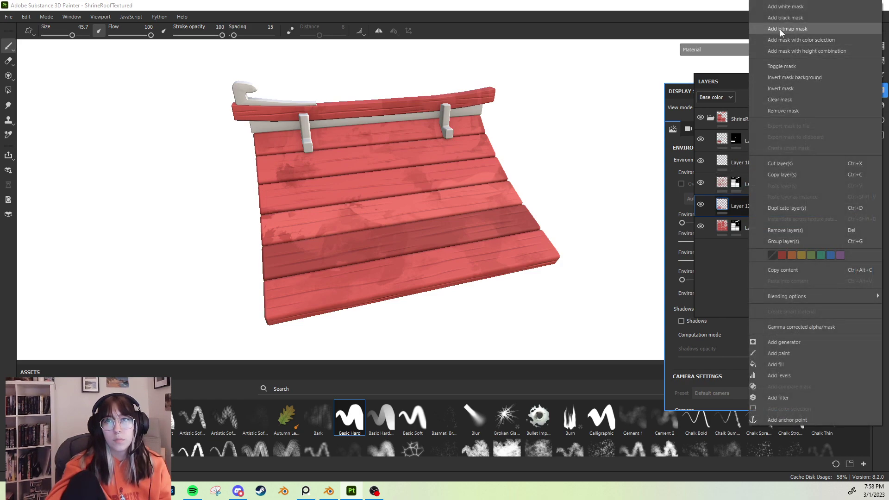
{"action": "left_click", "coordinate": [785, 17]}
{"action": "left_click", "coordinate": [9, 90]}
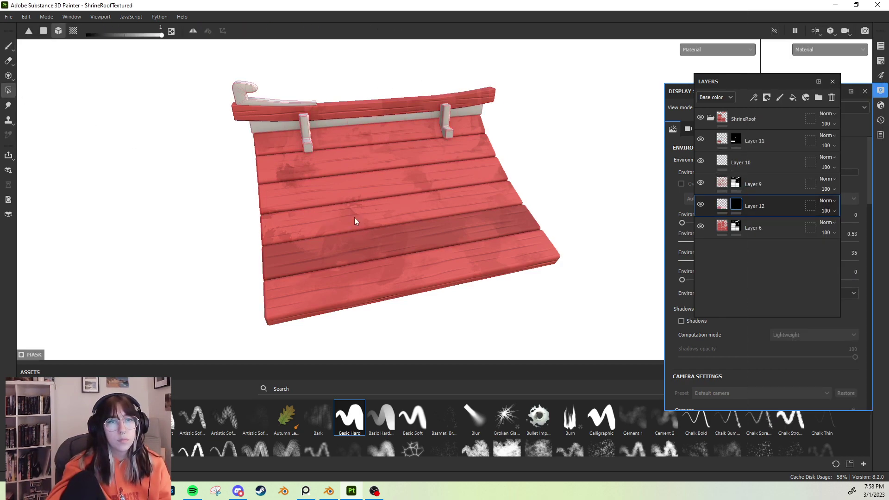
{"action": "left_click_drag", "start_coordinate": [358, 223], "coordinate": [419, 218], "text": "alt"}
Extend Layer 11's mask with Polygon Fill so it also includes the second roof plank from the ridge
{"action": "left_click", "coordinate": [749, 145]}
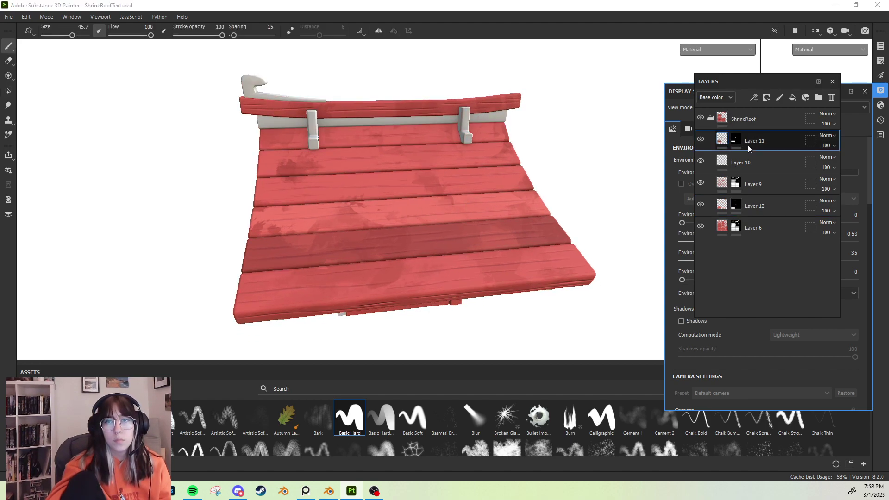
{"action": "right_click", "coordinate": [773, 141]}
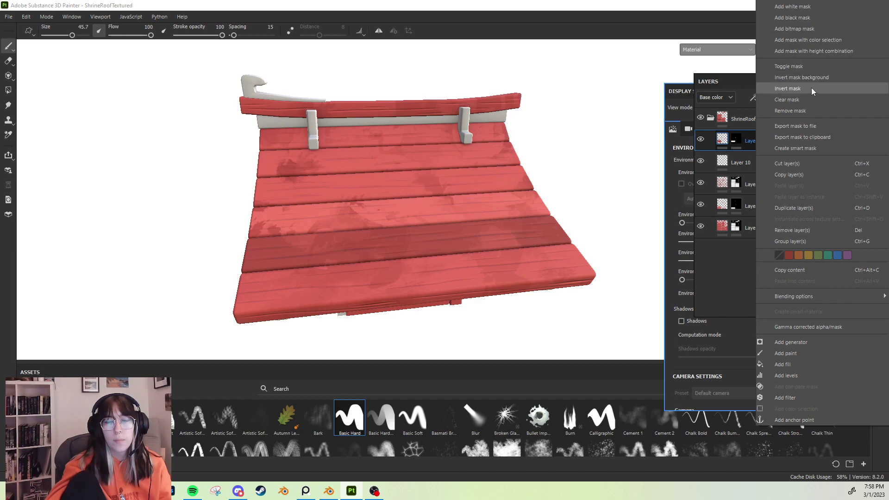
{"action": "left_click", "coordinate": [740, 132]}
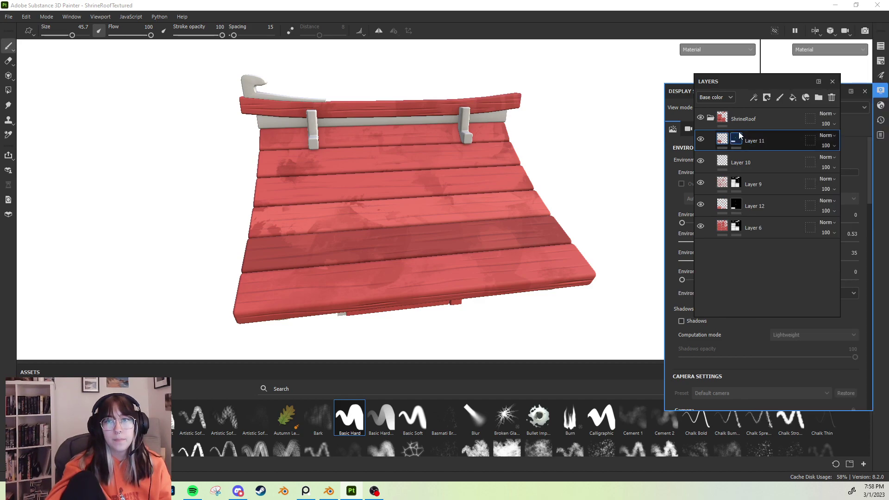
{"action": "left_click", "coordinate": [737, 137]}
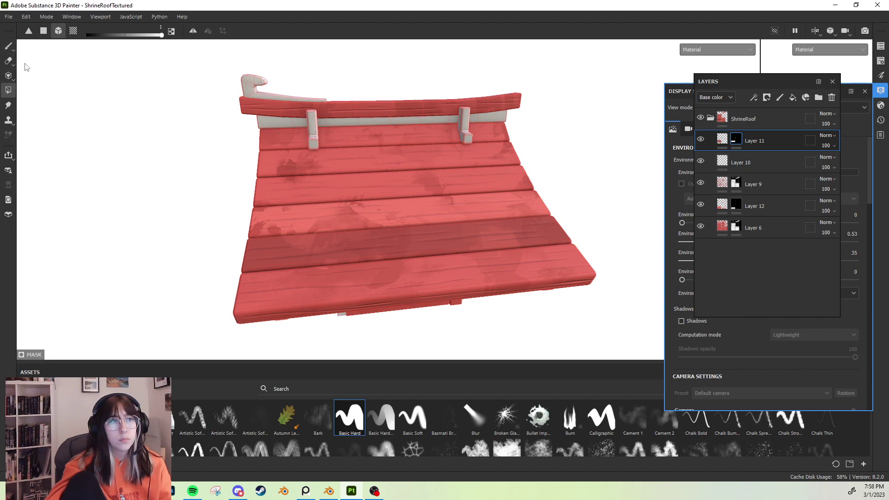
{"action": "left_click", "coordinate": [7, 47]}
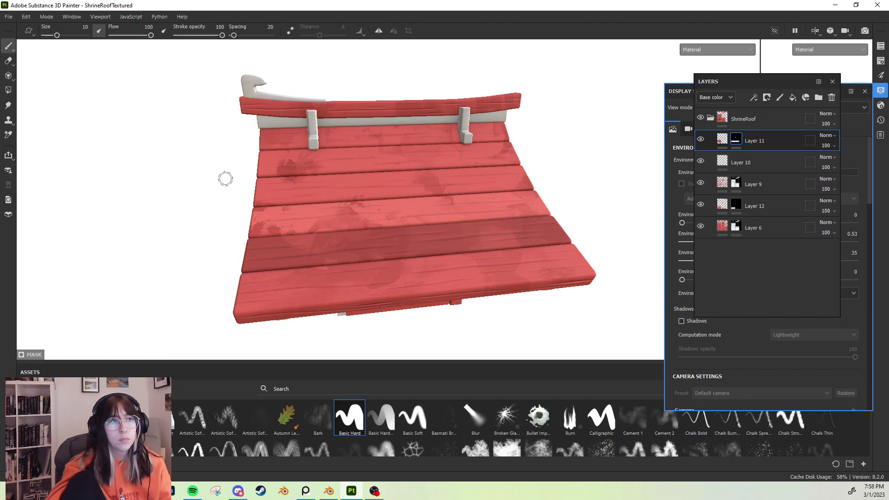
Return to painting Layer 11's content instead of its mask and set the base color to a darker red
{"action": "scroll", "coordinate": [220, 159], "scroll_direction": "up", "scroll_amount": 2}
{"action": "right_click", "coordinate": [554, 172]}
{"action": "scroll", "coordinate": [617, 222], "scroll_direction": "up", "scroll_amount": 2}
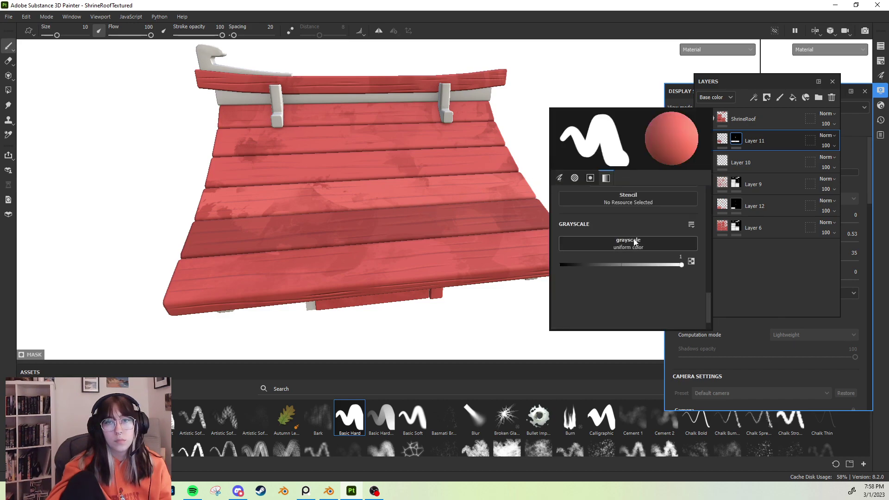
{"action": "left_click", "coordinate": [650, 99]}
{"action": "left_click", "coordinate": [724, 140]}
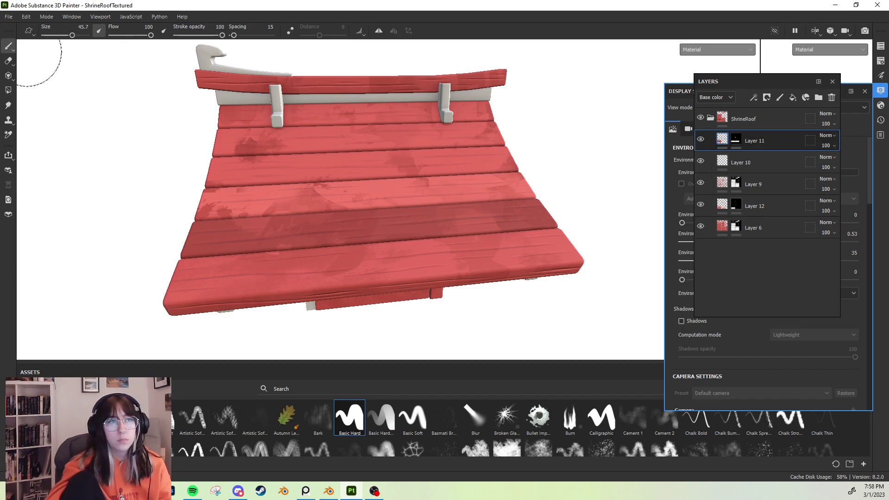
{"action": "right_click", "coordinate": [602, 199]}
{"action": "scroll", "coordinate": [665, 285], "scroll_direction": "down", "scroll_amount": 2}
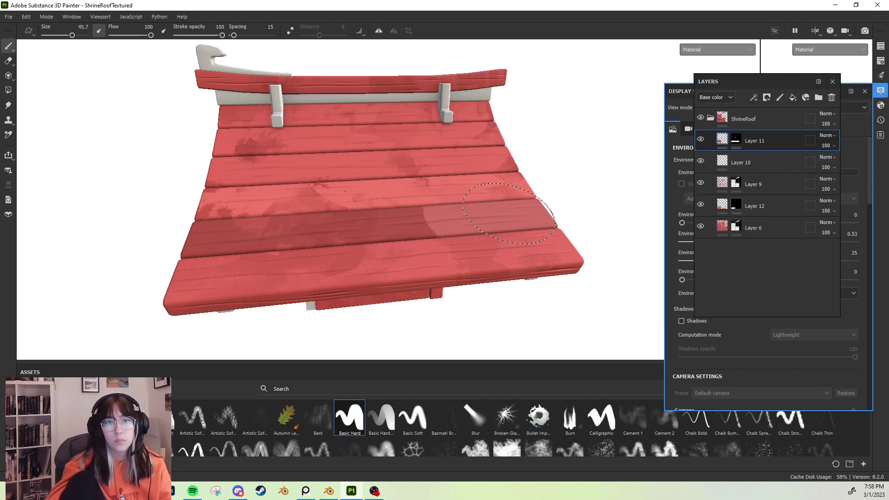
{"action": "right_click", "coordinate": [581, 195]}
{"action": "left_click", "coordinate": [649, 257]}
{"action": "left_click", "coordinate": [767, 262]}
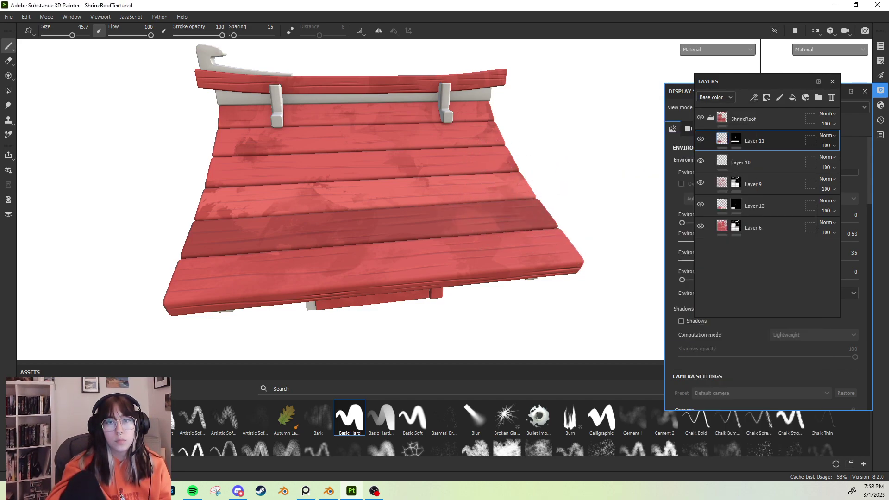
Paint the second plank from the ridge dark red and move Layer 11 below Layer 9
{"action": "left_click_drag", "start_coordinate": [502, 138], "coordinate": [307, 141]}
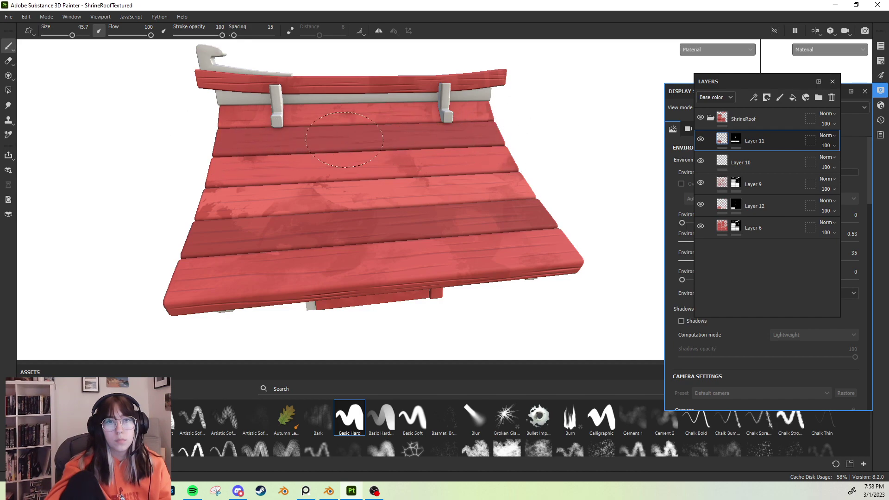
{"action": "left_click_drag", "start_coordinate": [759, 141], "coordinate": [762, 193]}
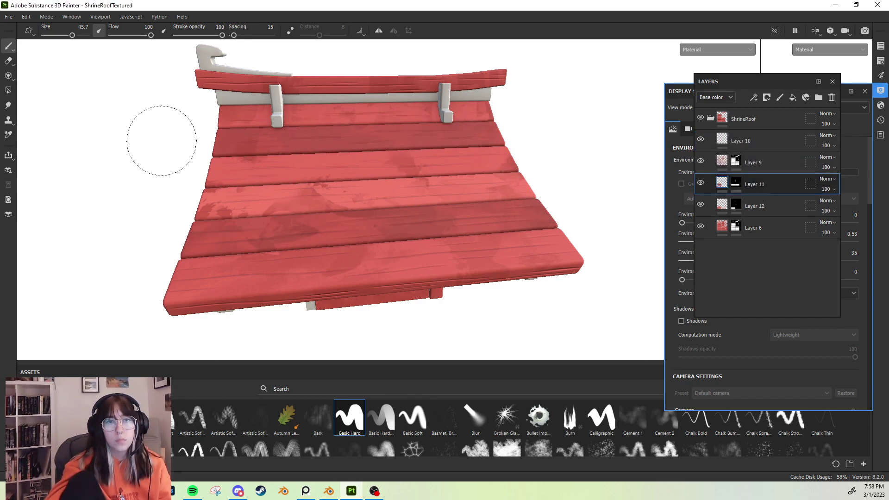
Inspect the light and dark planks from the underside, the gable ends, the front and farther away
{"action": "left_click_drag", "start_coordinate": [310, 189], "coordinate": [473, 139], "text": "alt"}
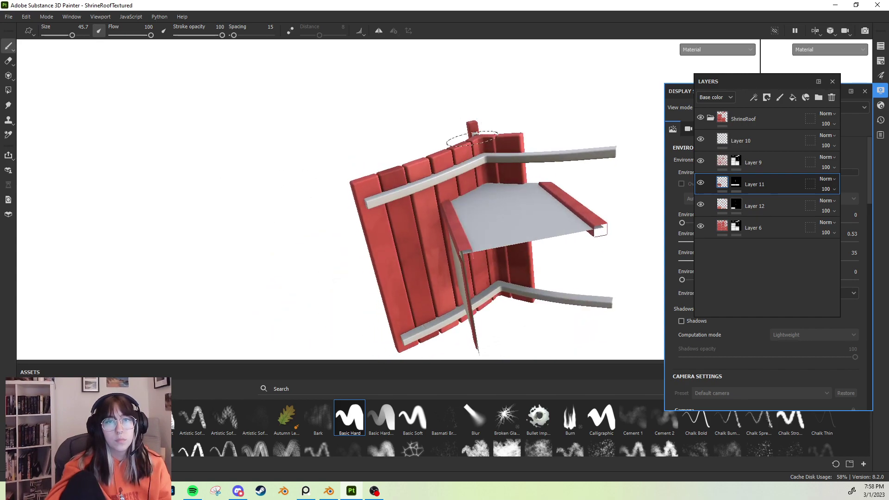
{"action": "left_click_drag", "start_coordinate": [467, 211], "coordinate": [477, 127], "text": "alt"}
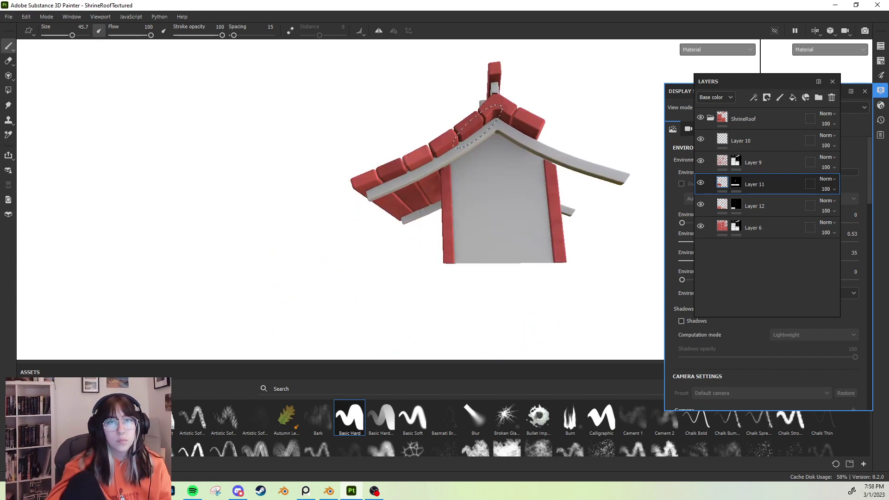
{"action": "middle_click_drag", "start_coordinate": [316, 180], "coordinate": [352, 214], "text": "alt"}
{"action": "left_click_drag", "start_coordinate": [260, 197], "coordinate": [444, 190], "text": "alt"}
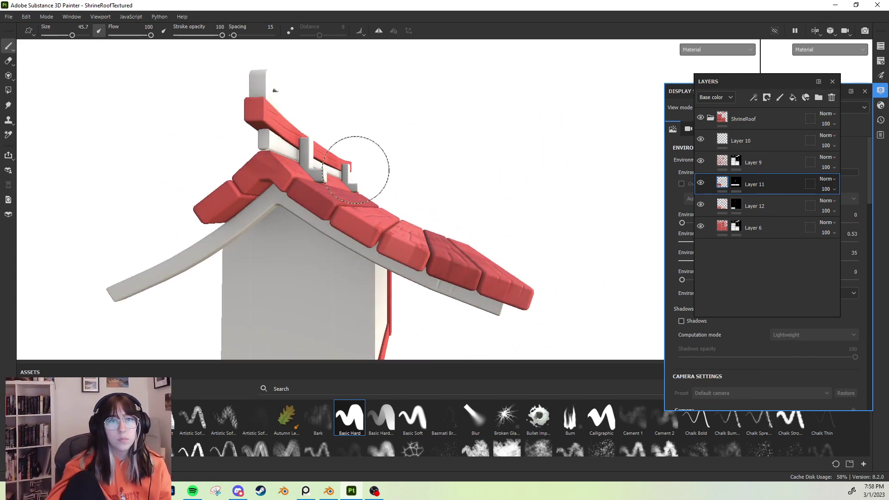
{"action": "mouse_move", "coordinate": [362, 182]}
{"action": "left_mouse_down", "text": "alt"}
{"action": "mouse_move", "coordinate": [338, 194]}
{"action": "mouse_move", "coordinate": [423, 190]}
{"action": "mouse_move", "coordinate": [416, 209]}
{"action": "left_mouse_up", "text": "alt"}
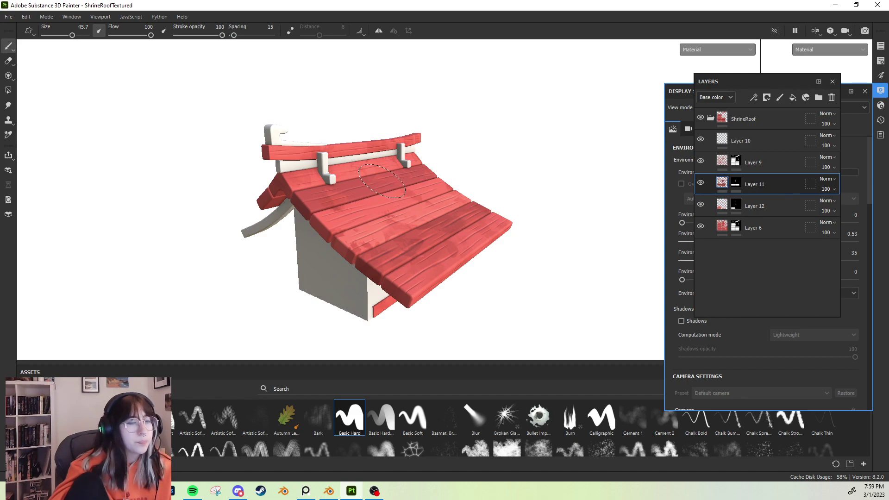
{"action": "left_click_drag", "start_coordinate": [376, 198], "coordinate": [340, 207], "text": "alt"}
{"action": "mouse_move", "coordinate": [471, 193]}
{"action": "left_mouse_down", "text": "alt"}
{"action": "mouse_move", "coordinate": [342, 180]}
{"action": "mouse_move", "coordinate": [401, 188]}
{"action": "left_mouse_up", "text": "alt"}
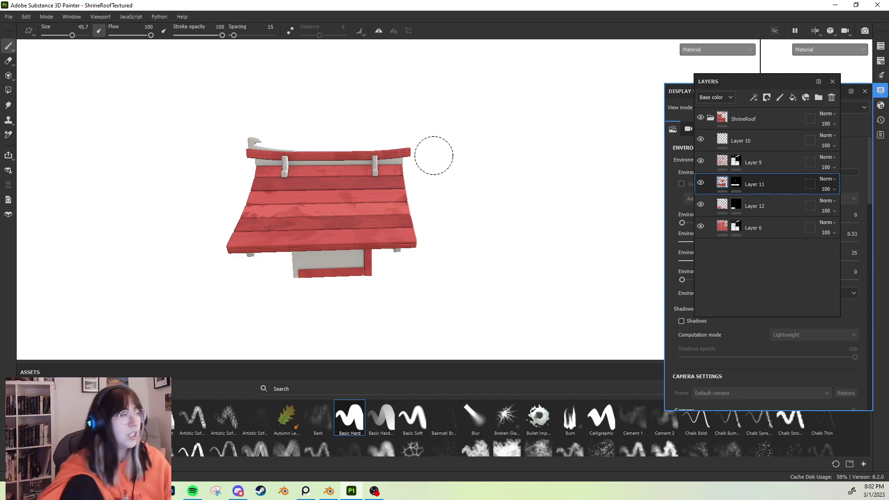
{"action": "left_click_drag", "start_coordinate": [423, 159], "coordinate": [409, 148], "text": "alt"}
{"action": "scroll", "coordinate": [409, 148], "scroll_direction": "up", "scroll_amount": 3}
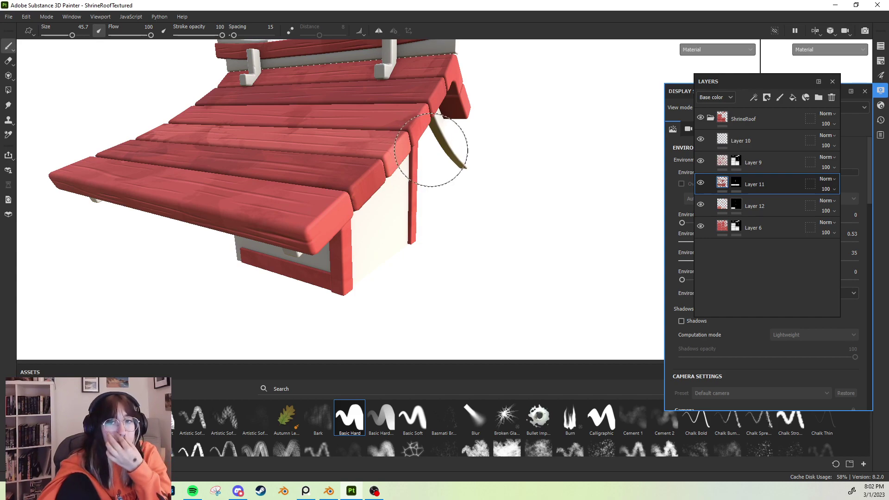
Make Layer 10 the active layer and switch to the Eraser with a size of 10
{"action": "left_click", "coordinate": [741, 140]}
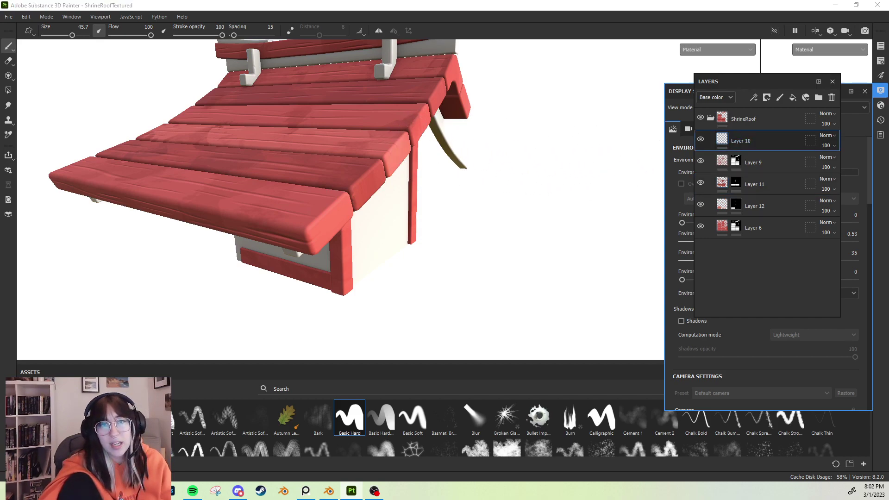
{"action": "left_click", "coordinate": [8, 60]}
{"action": "scroll", "coordinate": [331, 241], "scroll_direction": "up", "scroll_amount": 1}
{"action": "key", "text": "bracketleft"}
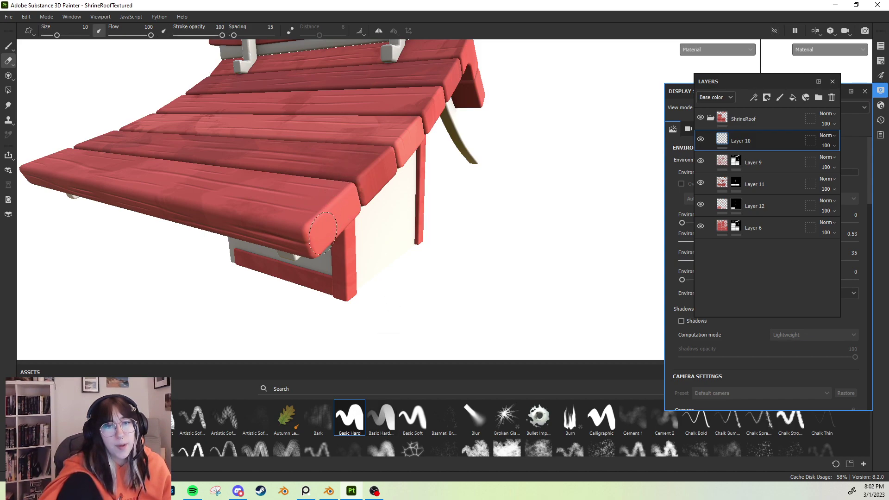
Examine the roof planks, their gable ends and the ridge beam from both sides, the underside and farther away
{"action": "left_click_drag", "start_coordinate": [368, 209], "coordinate": [315, 218], "text": "alt"}
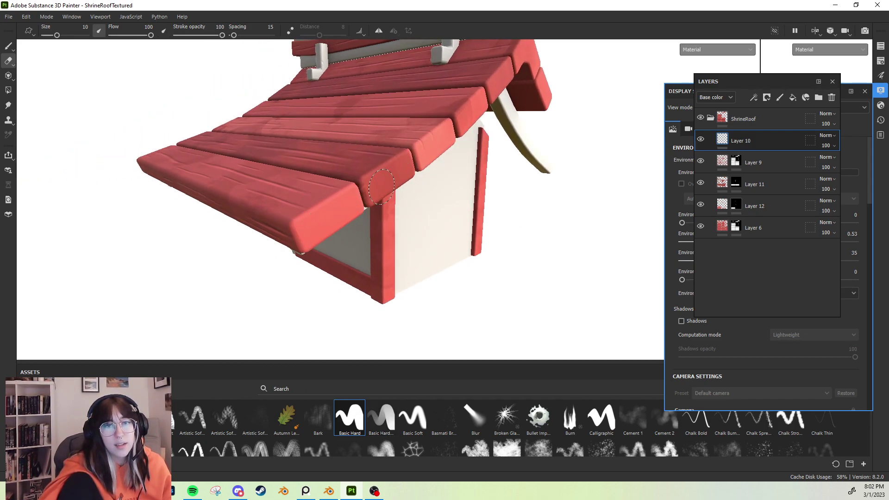
{"action": "left_click_drag", "start_coordinate": [424, 166], "coordinate": [440, 157], "text": "alt"}
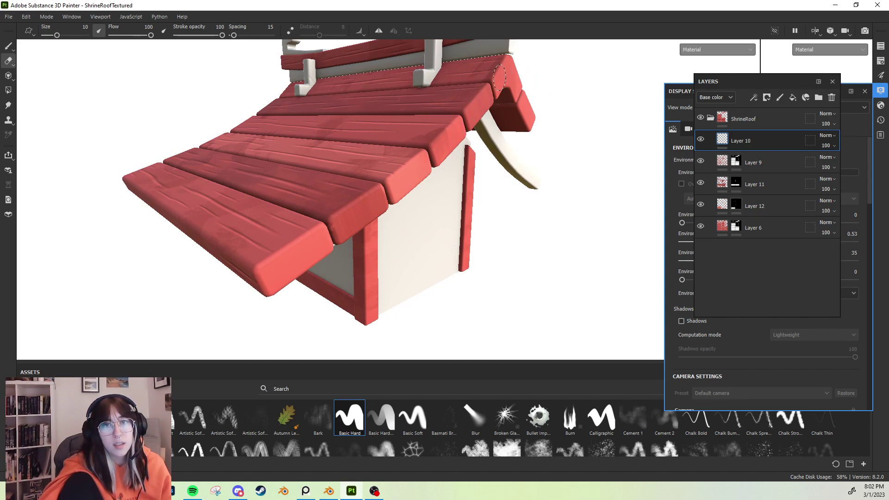
{"action": "scroll", "coordinate": [499, 78], "scroll_direction": "down", "scroll_amount": 3}
{"action": "mouse_move", "coordinate": [296, 192]}
{"action": "left_mouse_down", "text": "alt"}
{"action": "mouse_move", "coordinate": [363, 212]}
{"action": "mouse_move", "coordinate": [449, 204]}
{"action": "mouse_move", "coordinate": [419, 196]}
{"action": "mouse_move", "coordinate": [413, 228]}
{"action": "mouse_move", "coordinate": [397, 225]}
{"action": "mouse_move", "coordinate": [376, 241]}
{"action": "left_mouse_up", "text": "alt"}
{"action": "scroll", "coordinate": [397, 224], "scroll_direction": "up", "scroll_amount": 5}
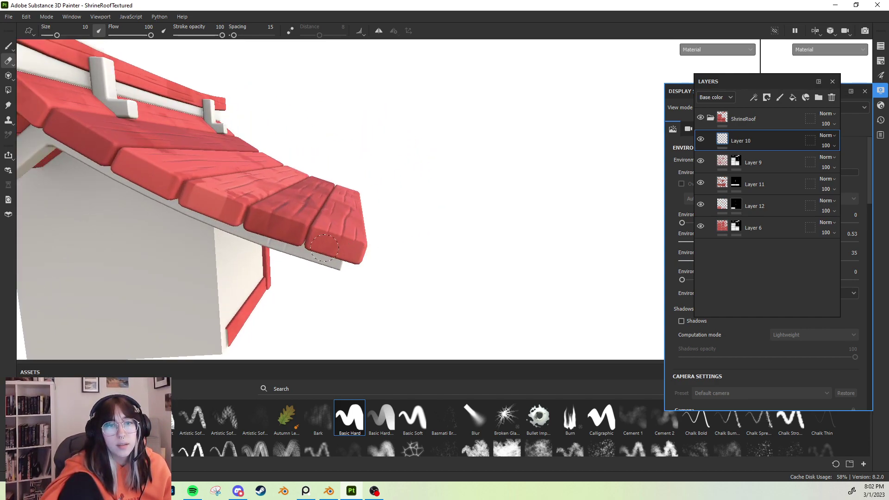
{"action": "left_click_drag", "start_coordinate": [268, 225], "coordinate": [375, 242], "text": "alt"}
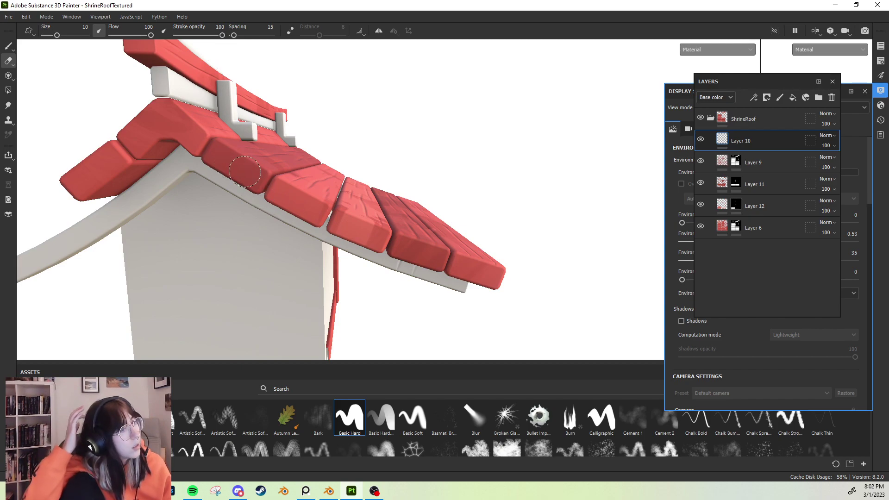
{"action": "scroll", "coordinate": [245, 172], "scroll_direction": "down", "scroll_amount": 4}
{"action": "middle_click_drag", "start_coordinate": [327, 146], "coordinate": [359, 179], "text": "alt"}
{"action": "middle_click_drag", "start_coordinate": [223, 126], "coordinate": [240, 137], "text": "alt"}
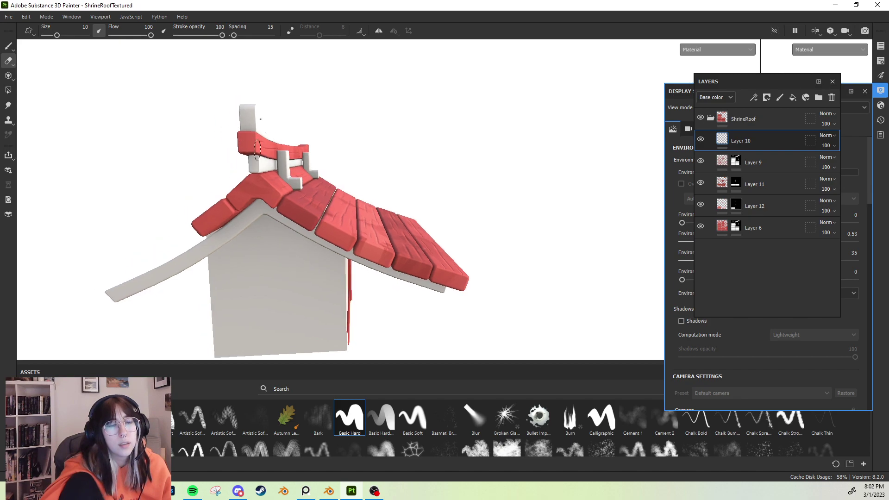
{"action": "scroll", "coordinate": [243, 144], "scroll_direction": "up", "scroll_amount": 3}
{"action": "mouse_move", "coordinate": [243, 144]}
{"action": "left_mouse_down", "text": "alt"}
{"action": "mouse_move", "coordinate": [198, 183]}
{"action": "mouse_move", "coordinate": [284, 174]}
{"action": "mouse_move", "coordinate": [229, 146]}
{"action": "mouse_move", "coordinate": [339, 125]}
{"action": "mouse_move", "coordinate": [482, 133]}
{"action": "mouse_move", "coordinate": [288, 142]}
{"action": "mouse_move", "coordinate": [389, 159]}
{"action": "mouse_move", "coordinate": [174, 174]}
{"action": "mouse_move", "coordinate": [143, 163]}
{"action": "left_mouse_up", "text": "alt"}
{"action": "scroll", "coordinate": [385, 115], "scroll_direction": "up", "scroll_amount": 3}
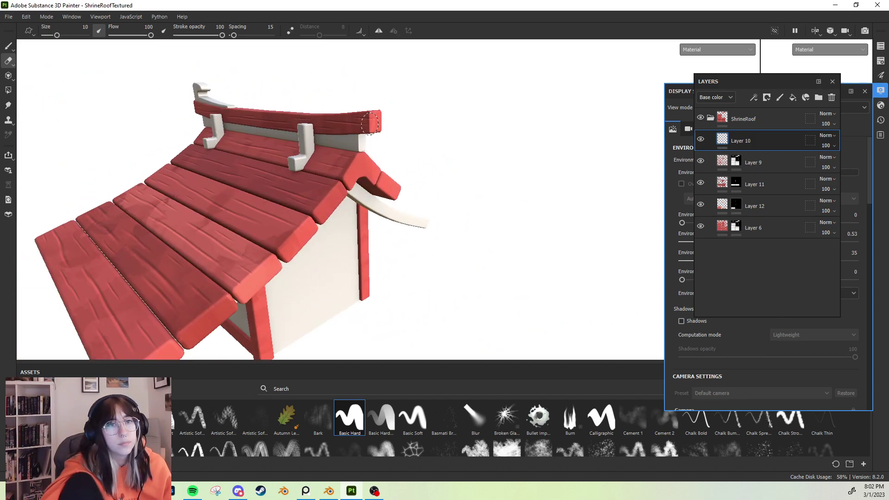
{"action": "mouse_move", "coordinate": [385, 139]}
{"action": "left_mouse_down", "text": "alt"}
{"action": "mouse_move", "coordinate": [341, 145]}
{"action": "mouse_move", "coordinate": [413, 154]}
{"action": "mouse_move", "coordinate": [380, 171]}
{"action": "mouse_move", "coordinate": [539, 176]}
{"action": "mouse_move", "coordinate": [353, 191]}
{"action": "left_mouse_up", "text": "alt"}
{"action": "scroll", "coordinate": [401, 161], "scroll_direction": "down", "scroll_amount": 5}
{"action": "scroll", "coordinate": [539, 176], "scroll_direction": "down", "scroll_amount": 3}
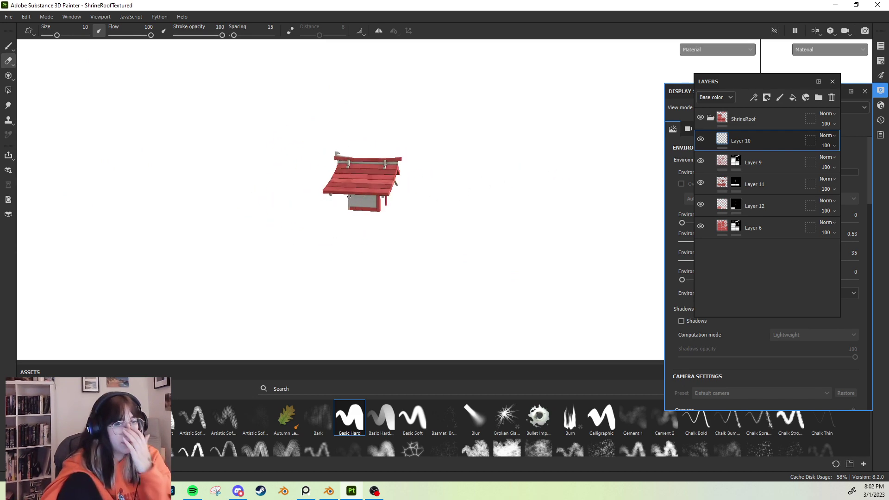
{"action": "scroll", "coordinate": [349, 196], "scroll_direction": "up", "scroll_amount": 5}
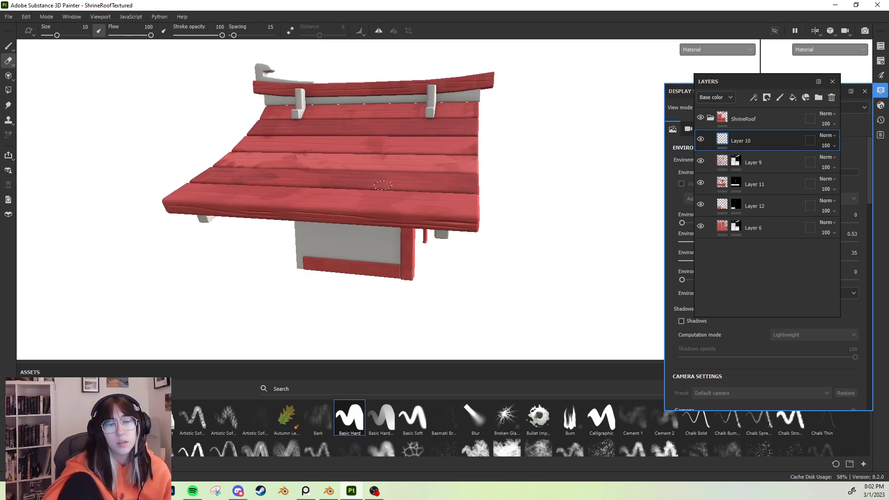
{"action": "left_click_drag", "start_coordinate": [380, 199], "coordinate": [361, 172], "text": "alt"}
{"action": "scroll", "coordinate": [360, 194], "scroll_direction": "up", "scroll_amount": 5}
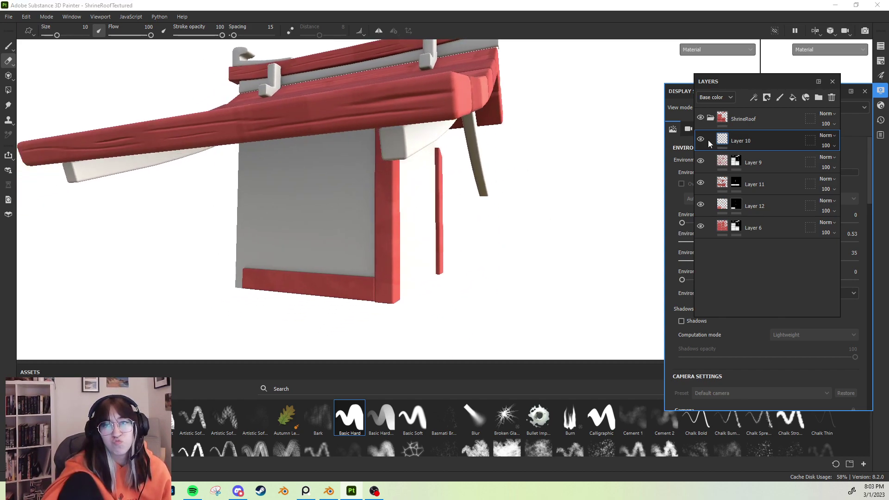
Hide and show Layers 9, 11, 12 and 6 one after another to compare what each contributes
{"action": "left_click", "coordinate": [701, 163]}
{"action": "left_click", "coordinate": [700, 163]}
{"action": "left_click", "coordinate": [702, 180]}
{"action": "left_click", "coordinate": [702, 179]}
{"action": "left_click", "coordinate": [703, 206]}
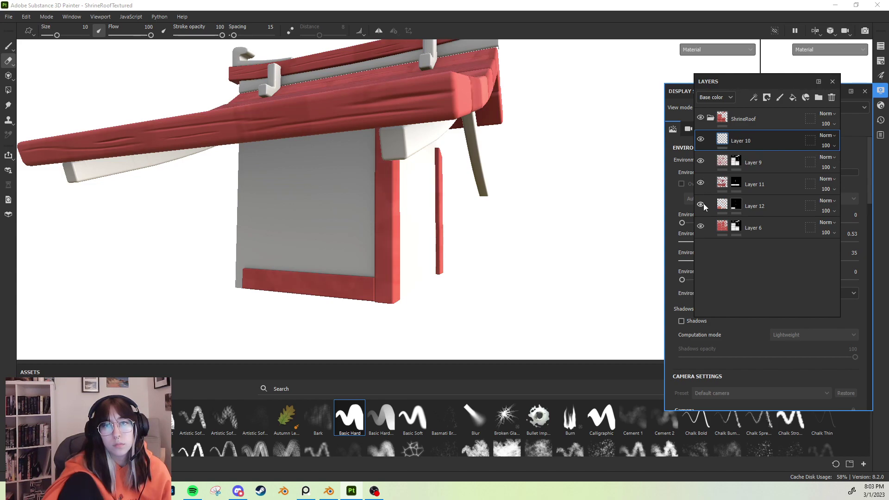
{"action": "left_click", "coordinate": [701, 227]}
{"action": "left_click", "coordinate": [701, 226]}
Toggle Layer 10's visibility repeatedly, from below and from the front, to check what it contains
{"action": "left_click", "coordinate": [700, 140]}
{"action": "left_click", "coordinate": [700, 139]}
{"action": "left_click", "coordinate": [700, 140]}
{"action": "left_click", "coordinate": [700, 140]}
{"action": "left_click", "coordinate": [701, 140]}
{"action": "left_click", "coordinate": [700, 140]}
{"action": "right_click_drag", "start_coordinate": [533, 197], "coordinate": [522, 178], "text": "alt"}
{"action": "left_click_drag", "start_coordinate": [522, 179], "coordinate": [531, 198], "text": "alt"}
{"action": "left_click", "coordinate": [699, 141]}
{"action": "left_click", "coordinate": [698, 142]}
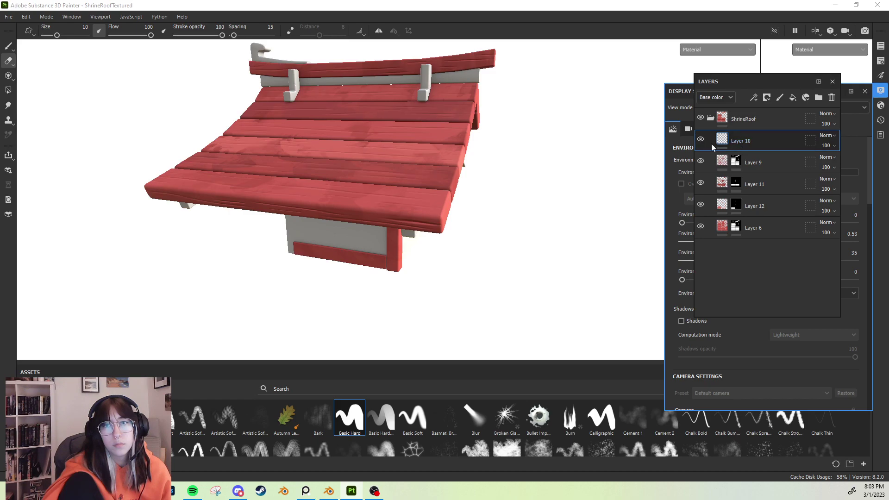
Switch to the Paint tool and disable the color, roughness and height channels so that only normal is painted
{"action": "right_click", "coordinate": [643, 269]}
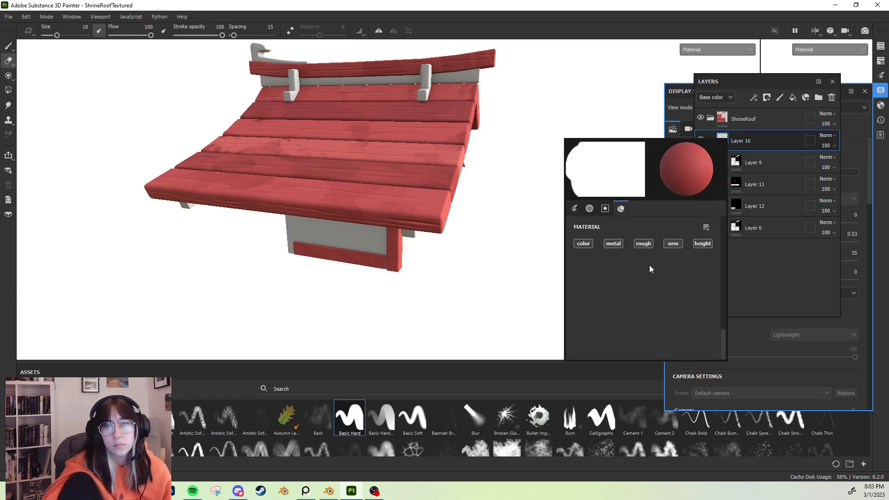
{"action": "left_click", "coordinate": [8, 45]}
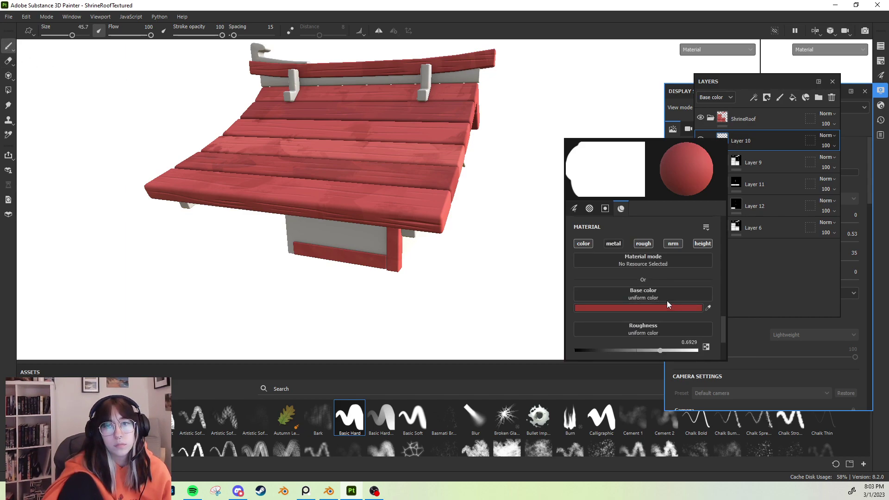
{"action": "left_click", "coordinate": [583, 244]}
{"action": "left_click", "coordinate": [644, 243]}
{"action": "left_click", "coordinate": [702, 243]}
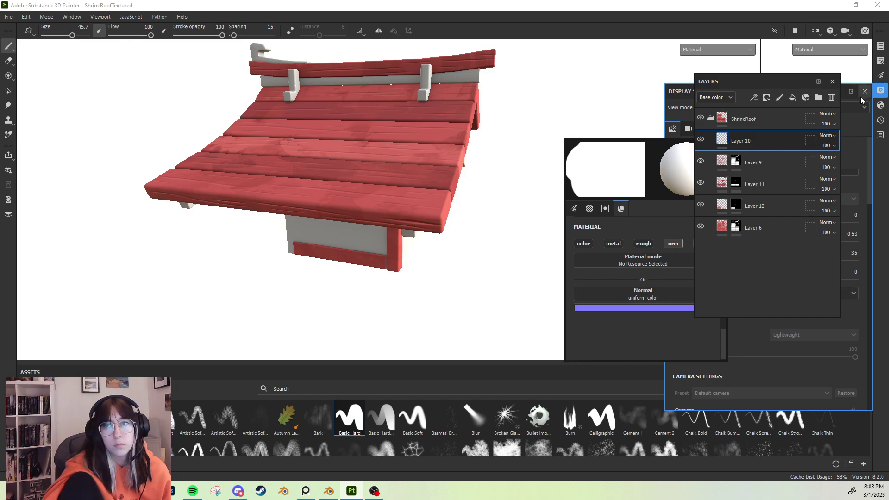
Close the display settings and assign the Bevel Line texture to the brush's normal channel
{"action": "left_click", "coordinate": [865, 91]}
{"action": "left_click", "coordinate": [816, 390]}
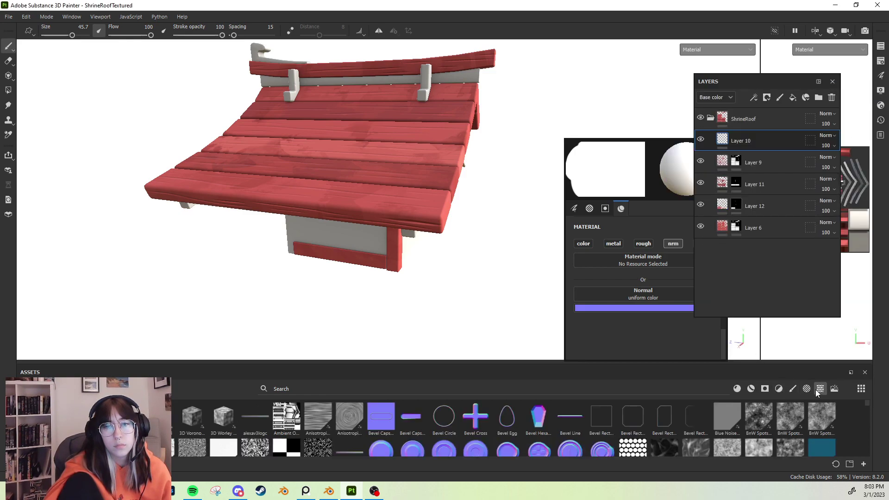
{"action": "left_click_drag", "start_coordinate": [649, 299], "coordinate": [647, 294]}
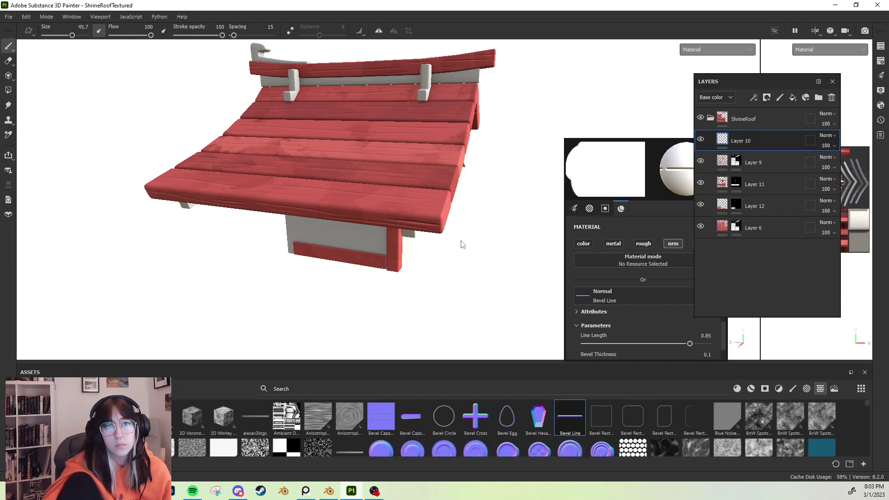
{"action": "left_click_drag", "start_coordinate": [462, 242], "coordinate": [433, 205], "text": "alt"}
Review the Bevel Line parameters and set the brush angle to 90
{"action": "right_click", "coordinate": [636, 283]}
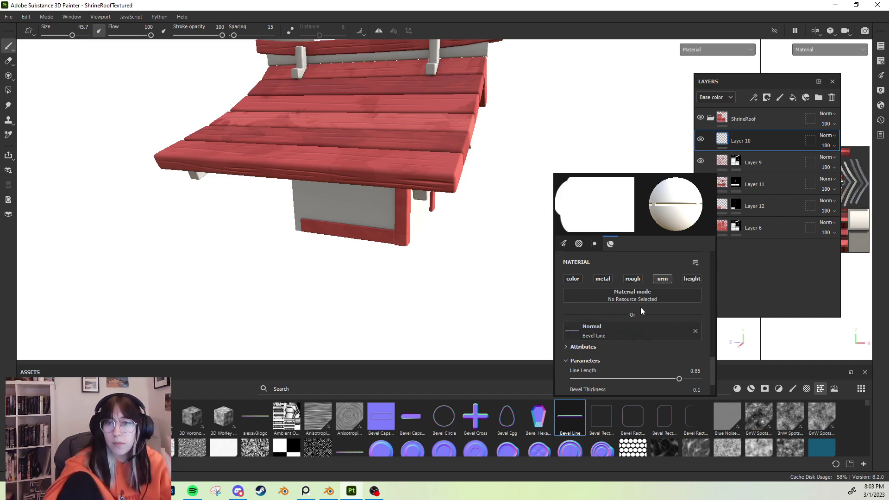
{"action": "scroll", "coordinate": [641, 307], "scroll_direction": "down", "scroll_amount": 1}
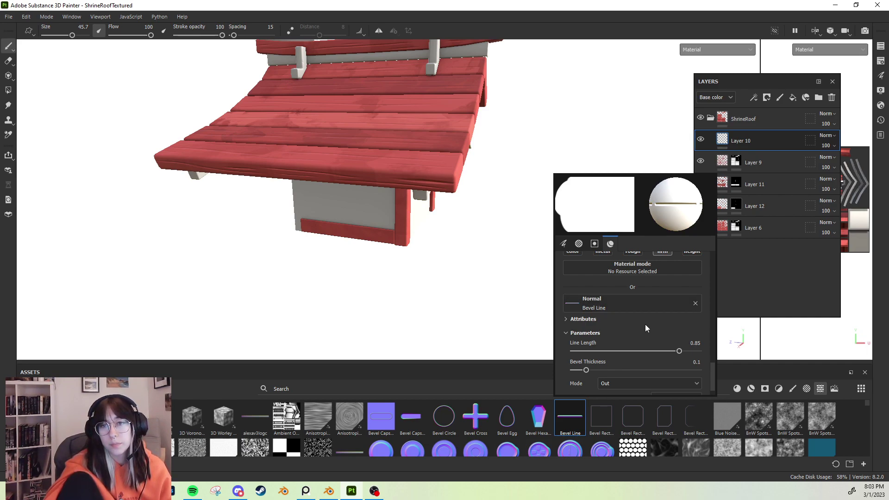
{"action": "scroll", "coordinate": [645, 328], "scroll_direction": "up", "scroll_amount": 6}
{"action": "scroll", "coordinate": [646, 328], "scroll_direction": "up", "scroll_amount": 4}
{"action": "left_click", "coordinate": [691, 295]}
{"action": "type", "text": "90"}
{"action": "key", "text": "Return"}
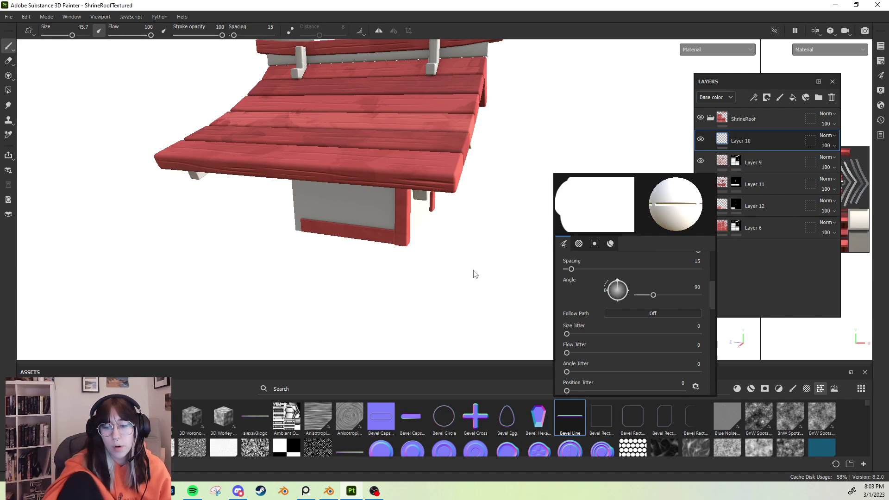
Try a single Bevel Line stamp on the red corner post under the roof
{"action": "mouse_move", "coordinate": [474, 274]}
{"action": "left_mouse_down", "text": "alt"}
{"action": "mouse_move", "coordinate": [466, 283]}
{"action": "mouse_move", "coordinate": [440, 268]}
{"action": "mouse_move", "coordinate": [472, 240]}
{"action": "left_mouse_up", "text": "alt"}
{"action": "scroll", "coordinate": [439, 259], "scroll_direction": "up", "scroll_amount": 3}
{"action": "middle_click_drag", "start_coordinate": [439, 260], "coordinate": [403, 258], "text": "alt"}
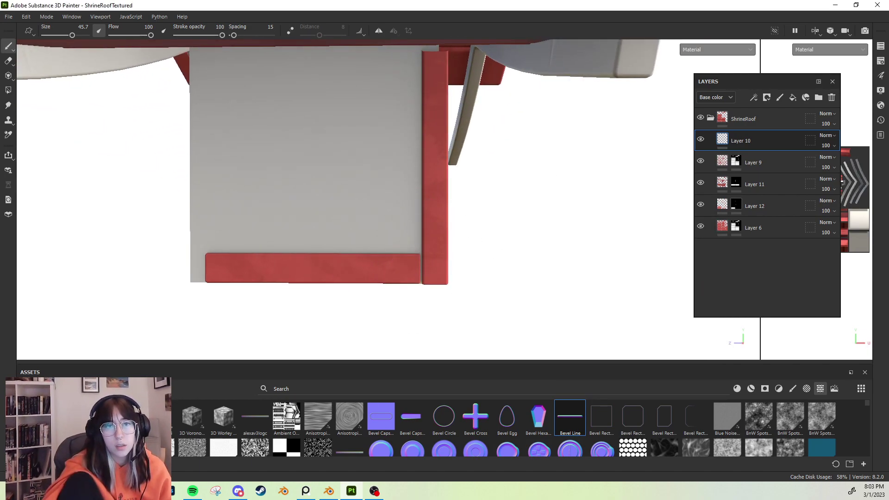
{"action": "left_click", "coordinate": [419, 230]}
{"action": "key", "text": "ctrl+z"}
Reduce the brush size to 19.02 and the flow to 14
{"action": "middle_click_drag", "start_coordinate": [436, 224], "coordinate": [417, 242], "text": "alt"}
{"action": "key", "text": "bracketleft"}
{"action": "key", "text": "bracketleft"}
{"action": "key", "text": "bracketleft"}
{"action": "key", "text": "bracketleft"}
{"action": "key", "text": "bracketleft"}
{"action": "key", "text": "bracketleft"}
{"action": "right_click_drag", "start_coordinate": [419, 223], "coordinate": [425, 204], "text": "ctrl"}
{"action": "left_click_drag", "start_coordinate": [151, 35], "coordinate": [116, 36]}
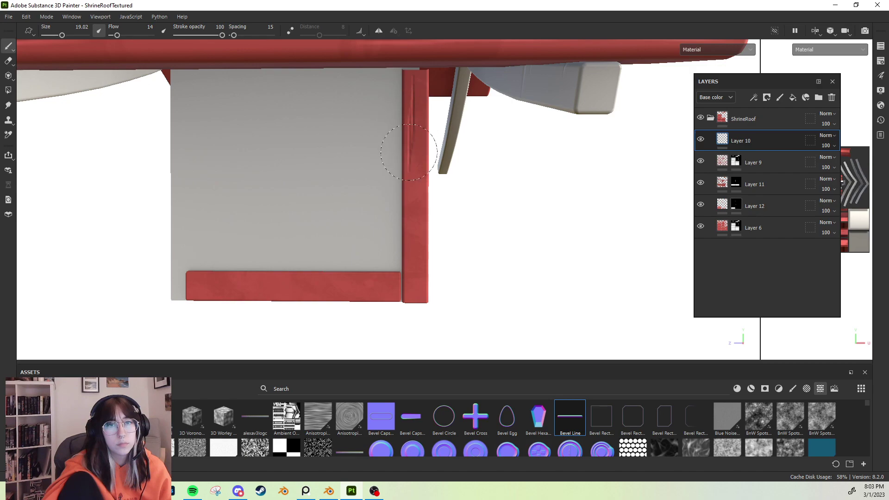
Try a long vertical groove down the front of the corner post and undo the strokes
{"action": "middle_click_drag", "start_coordinate": [405, 155], "coordinate": [377, 158], "text": "alt"}
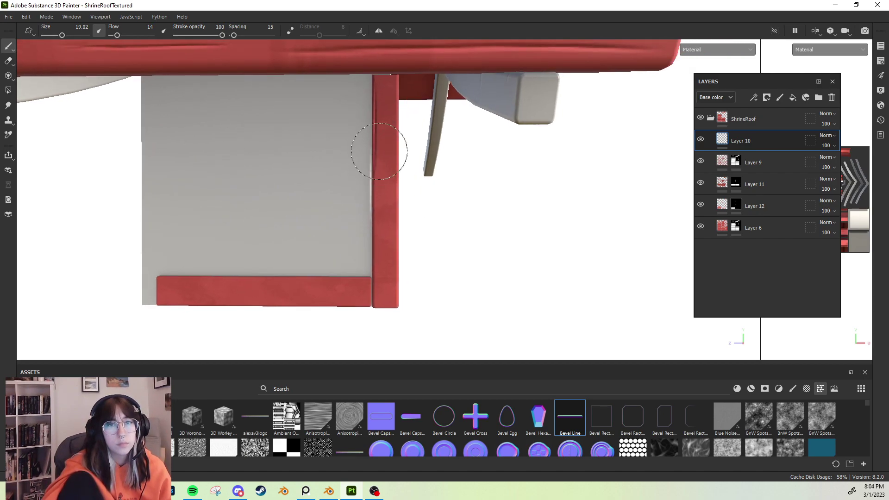
{"action": "mouse_move", "coordinate": [385, 104]}
{"action": "left_mouse_down"}
{"action": "mouse_move", "coordinate": [381, 175]}
{"action": "mouse_move", "coordinate": [397, 238]}
{"action": "mouse_move", "coordinate": [390, 275]}
{"action": "left_mouse_up"}
{"action": "key", "text": "ctrl+z"}
{"action": "key", "text": "ctrl+z"}
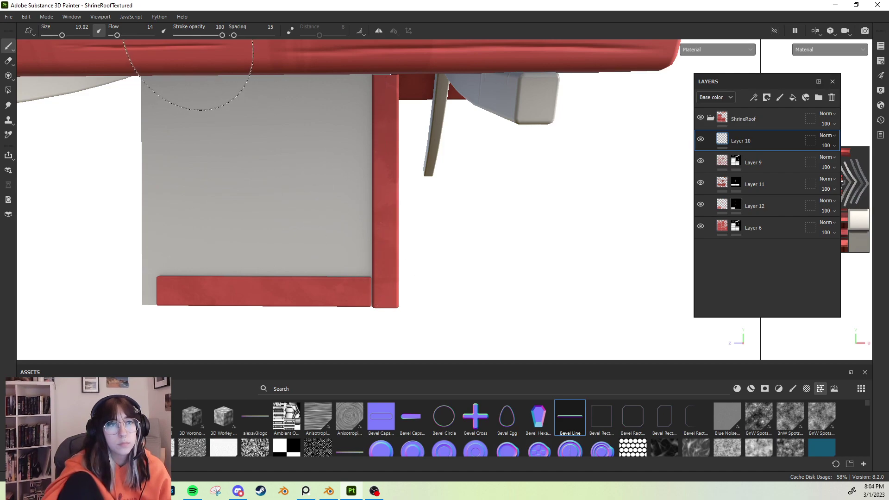
Set the stroke spacing to 5 and paint long vertical wood grooves down the front of the corner post
{"action": "left_click_drag", "start_coordinate": [362, 155], "coordinate": [366, 144], "text": "alt"}
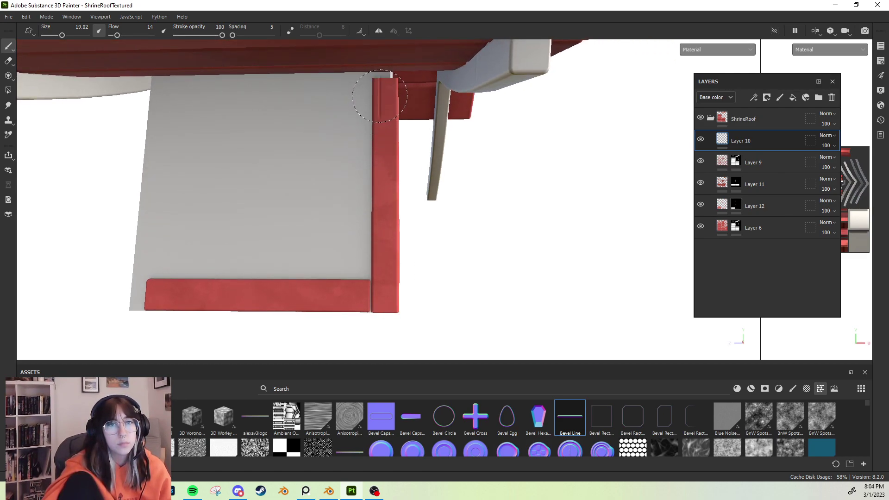
{"action": "left_click_drag", "start_coordinate": [381, 99], "coordinate": [380, 160]}
{"action": "key", "text": "ctrl+z"}
{"action": "left_click_drag", "start_coordinate": [381, 88], "coordinate": [380, 185]}
{"action": "mouse_move", "coordinate": [393, 217]}
{"action": "left_mouse_down", "text": "alt"}
{"action": "mouse_move", "coordinate": [397, 203]}
{"action": "mouse_move", "coordinate": [391, 266]}
{"action": "left_mouse_up", "text": "alt"}
{"action": "scroll", "coordinate": [390, 245], "scroll_direction": "down", "scroll_amount": 2}
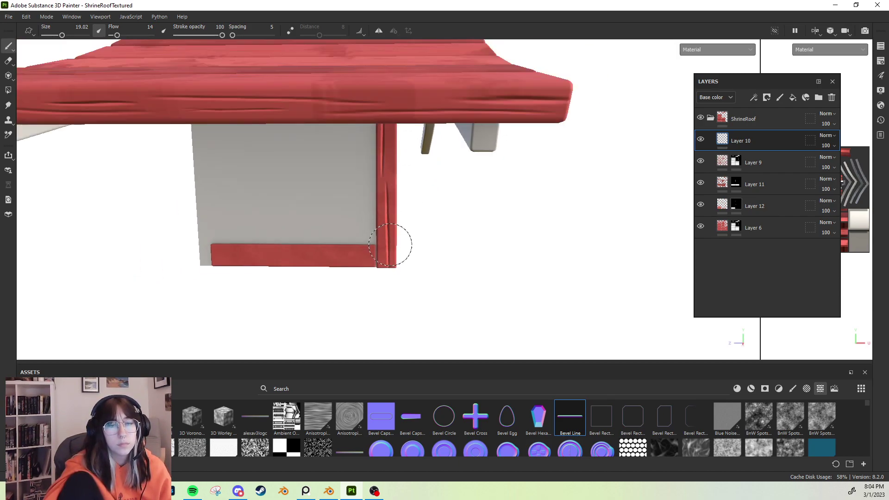
{"action": "scroll", "coordinate": [391, 245], "scroll_direction": "up", "scroll_amount": 3}
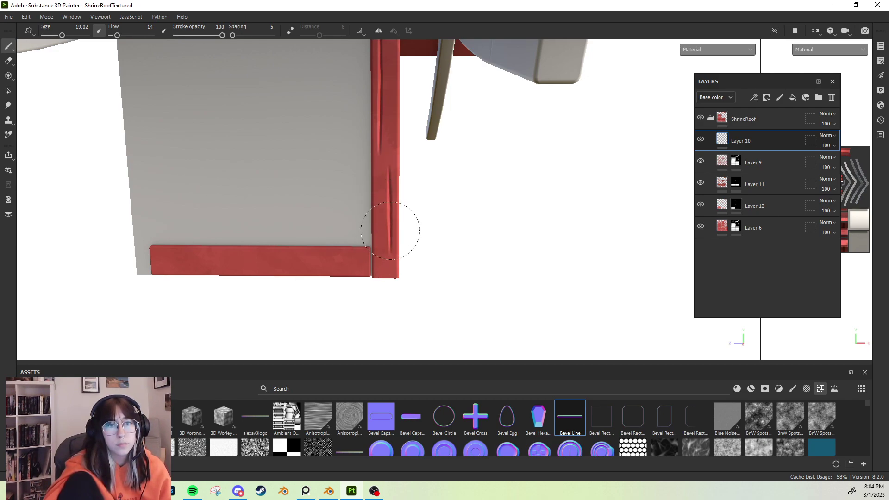
{"action": "scroll", "coordinate": [393, 241], "scroll_direction": "down", "scroll_amount": 2}
{"action": "mouse_move", "coordinate": [403, 238]}
{"action": "left_mouse_down", "text": "alt"}
{"action": "mouse_move", "coordinate": [381, 192]}
{"action": "mouse_move", "coordinate": [378, 211]}
{"action": "left_mouse_up", "text": "alt"}
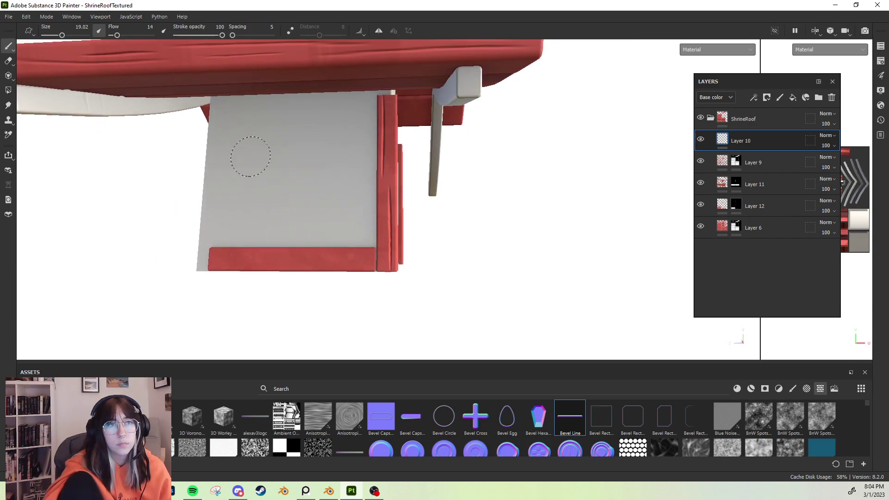
{"action": "left_click_drag", "start_coordinate": [330, 150], "coordinate": [417, 149], "text": "alt"}
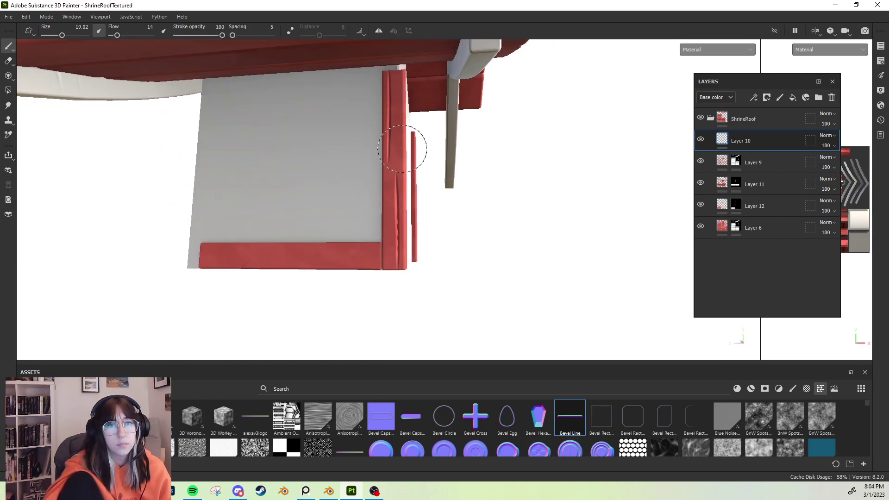
Reduce the brush size to 10 and add finer vertical grooves to the front of the corner post
{"action": "scroll", "coordinate": [412, 142], "scroll_direction": "up", "scroll_amount": 1}
{"action": "key", "text": "bracketleft"}
{"action": "key", "text": "bracketleft"}
{"action": "key", "text": "bracketleft"}
{"action": "key", "text": "bracketleft"}
{"action": "left_click_drag", "start_coordinate": [396, 69], "coordinate": [396, 108]}
{"action": "mouse_move", "coordinate": [403, 67]}
{"action": "left_mouse_down", "text": "alt"}
{"action": "mouse_move", "coordinate": [410, 173]}
{"action": "mouse_move", "coordinate": [401, 167]}
{"action": "mouse_move", "coordinate": [401, 182]}
{"action": "left_mouse_up", "text": "alt"}
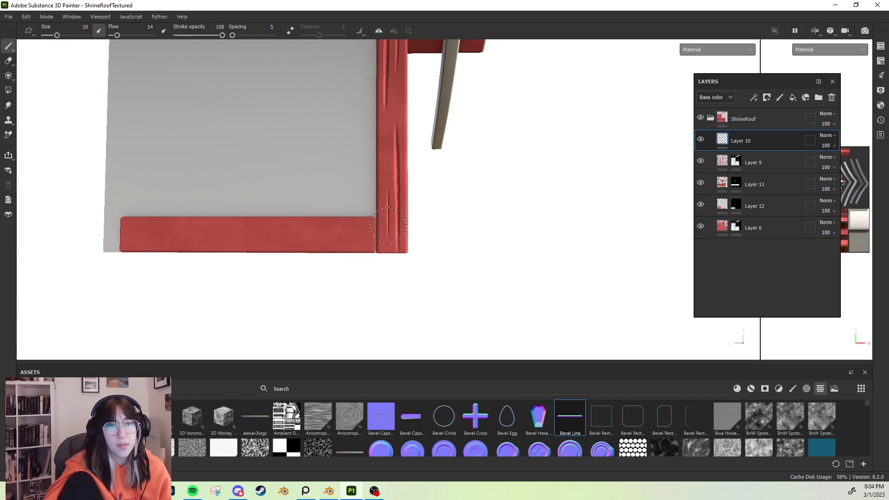
Set the brush size to 10.01 and paint vertical grooves down the gable-side face of the same corner post
{"action": "right_click_drag", "start_coordinate": [386, 207], "coordinate": [382, 144], "text": "alt"}
{"action": "mouse_move", "coordinate": [387, 149]}
{"action": "left_mouse_down", "text": "alt"}
{"action": "mouse_move", "coordinate": [407, 123]}
{"action": "mouse_move", "coordinate": [407, 143]}
{"action": "mouse_move", "coordinate": [307, 147]}
{"action": "mouse_move", "coordinate": [428, 164]}
{"action": "mouse_move", "coordinate": [396, 165]}
{"action": "left_mouse_up", "text": "alt"}
{"action": "right_click_drag", "start_coordinate": [396, 165], "coordinate": [435, 190], "text": "alt"}
{"action": "right_click_drag", "start_coordinate": [403, 143], "coordinate": [421, 144], "text": "ctrl"}
{"action": "left_click_drag", "start_coordinate": [407, 242], "coordinate": [384, 185], "text": "alt"}
{"action": "left_click_drag", "start_coordinate": [401, 238], "coordinate": [401, 249]}
{"action": "key", "text": "ctrl+z"}
{"action": "left_click_drag", "start_coordinate": [403, 158], "coordinate": [401, 249]}
{"action": "middle_click_drag", "start_coordinate": [403, 109], "coordinate": [404, 155], "text": "alt"}
{"action": "mouse_move", "coordinate": [404, 155]}
{"action": "left_mouse_down", "text": "alt"}
{"action": "mouse_move", "coordinate": [395, 104]}
{"action": "mouse_move", "coordinate": [403, 139]}
{"action": "left_mouse_up", "text": "alt"}
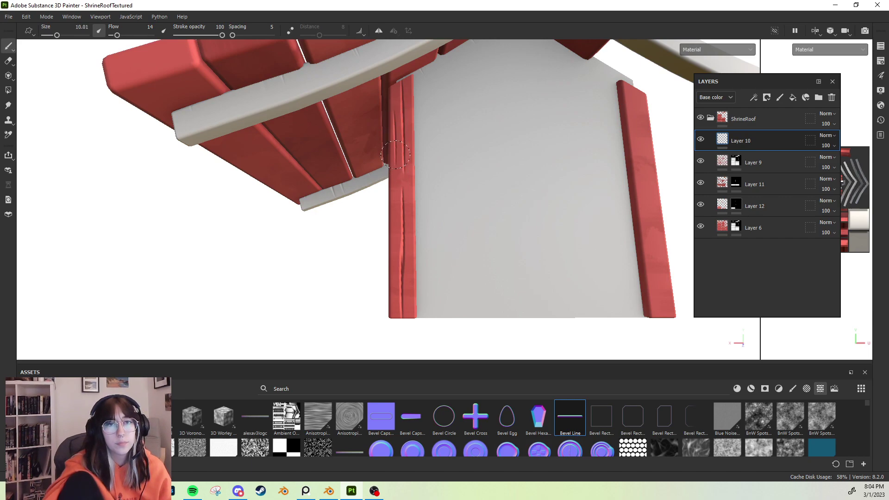
Undo the last stroke and add shorter grooves along the upper and lower parts of the post's gable-side face
{"action": "key", "text": "ctrl+z"}
{"action": "left_click_drag", "start_coordinate": [396, 192], "coordinate": [397, 173]}
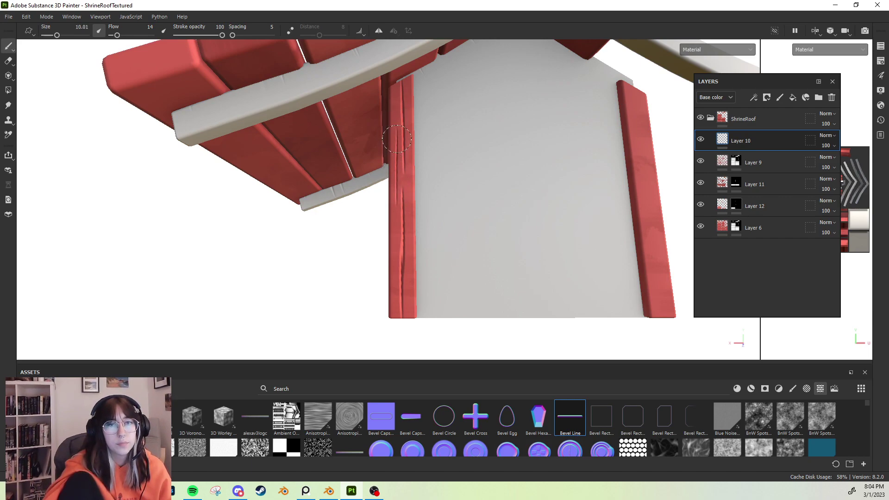
{"action": "middle_click_drag", "start_coordinate": [399, 141], "coordinate": [394, 99], "text": "alt"}
{"action": "mouse_move", "coordinate": [408, 233]}
{"action": "left_mouse_down"}
{"action": "mouse_move", "coordinate": [408, 258]}
{"action": "mouse_move", "coordinate": [412, 237]}
{"action": "mouse_move", "coordinate": [389, 271]}
{"action": "mouse_move", "coordinate": [414, 252]}
{"action": "left_mouse_up"}
{"action": "scroll", "coordinate": [390, 260], "scroll_direction": "down", "scroll_amount": 3}
{"action": "scroll", "coordinate": [398, 224], "scroll_direction": "up", "scroll_amount": 3}
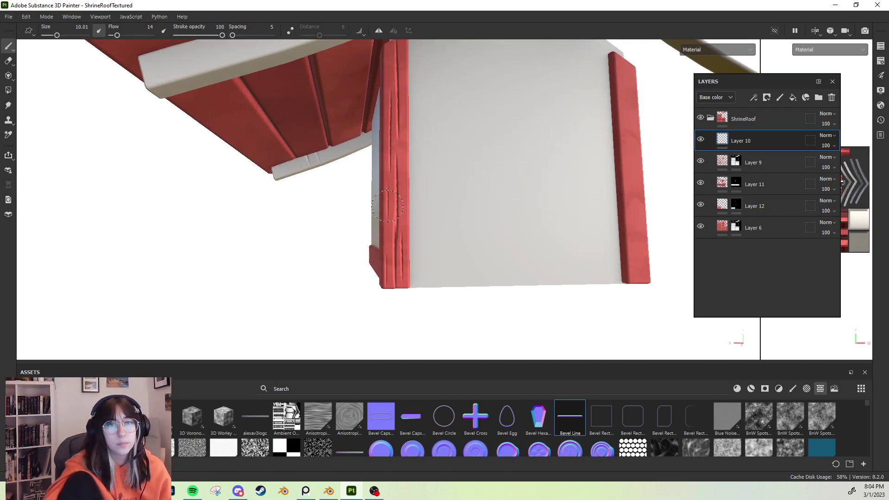
{"action": "scroll", "coordinate": [402, 165], "scroll_direction": "down", "scroll_amount": 3}
{"action": "mouse_move", "coordinate": [409, 179]}
{"action": "left_mouse_down", "text": "alt"}
{"action": "mouse_move", "coordinate": [440, 180]}
{"action": "mouse_move", "coordinate": [419, 179]}
{"action": "left_mouse_up", "text": "alt"}
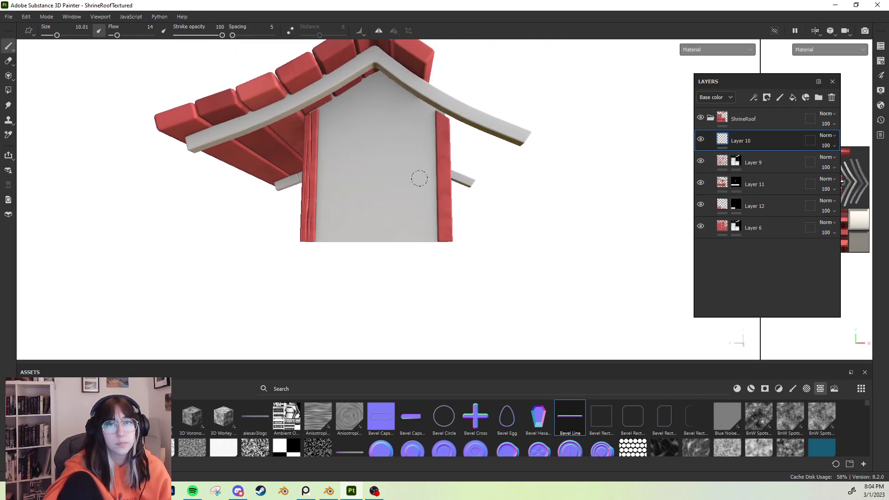
Set the brush size to 14.17, paint a vertical groove on the lower part of the opposite corner post's gable-side face, and undo the last stroke
{"action": "scroll", "coordinate": [418, 179], "scroll_direction": "up", "scroll_amount": 2}
{"action": "key", "text": "bracketright"}
{"action": "left_click_drag", "start_coordinate": [456, 202], "coordinate": [456, 255]}
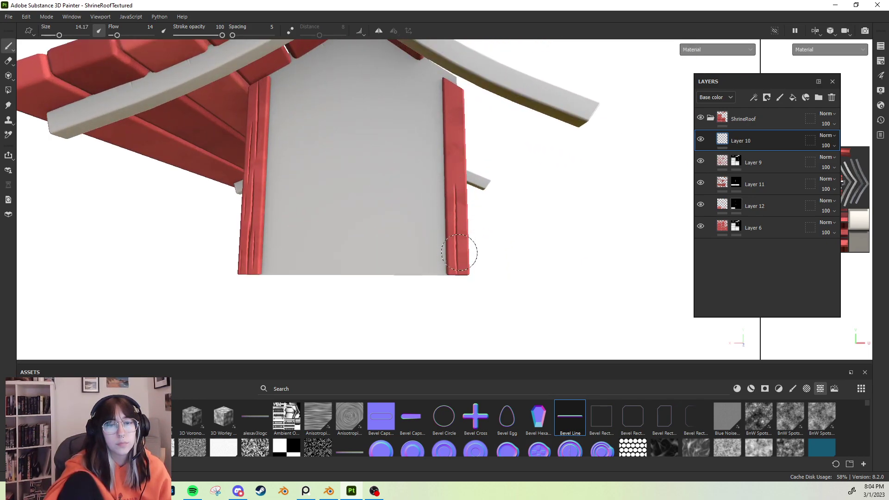
{"action": "middle_click_drag", "start_coordinate": [463, 207], "coordinate": [443, 214], "text": "alt"}
{"action": "key", "text": "bracketleft"}
{"action": "key", "text": "bracketleft"}
{"action": "key", "text": "ctrl+z"}
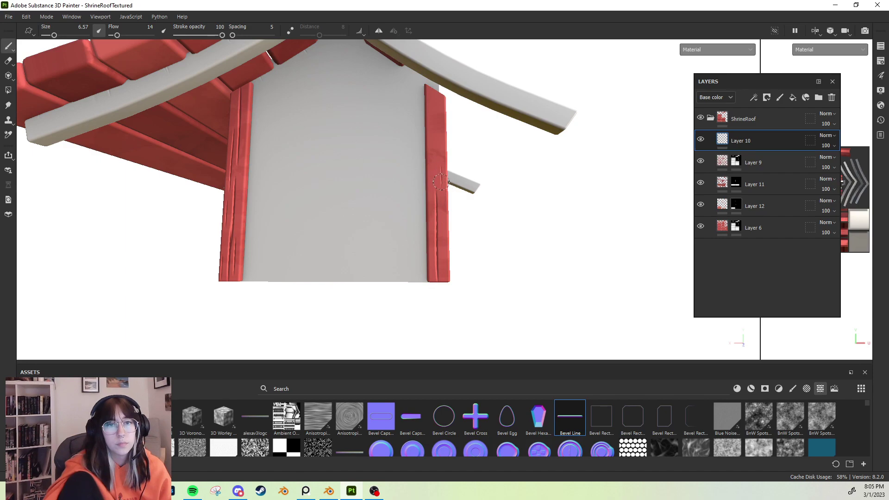
Add finer vertical grooves along the same gable-side face with brush sizes 10.01 and 6.57
{"action": "right_click_drag", "start_coordinate": [433, 147], "coordinate": [442, 148], "text": "ctrl"}
{"action": "left_click_drag", "start_coordinate": [435, 157], "coordinate": [435, 105]}
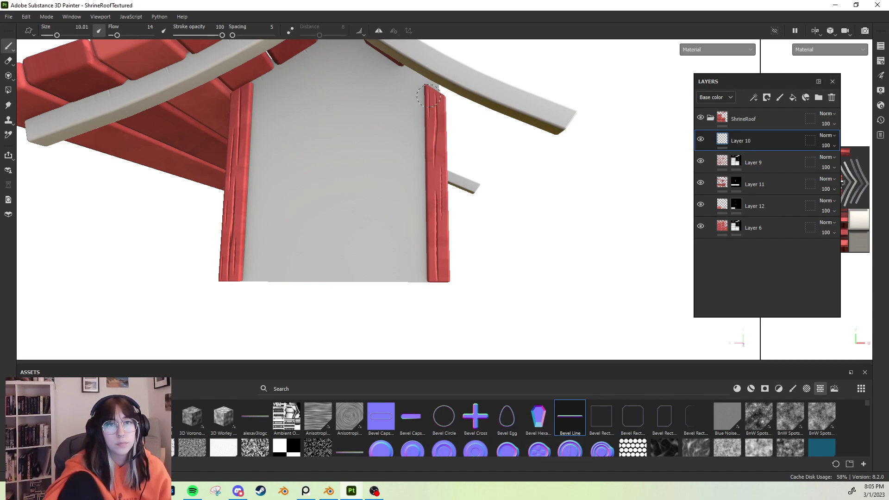
{"action": "key", "text": "bracketleft"}
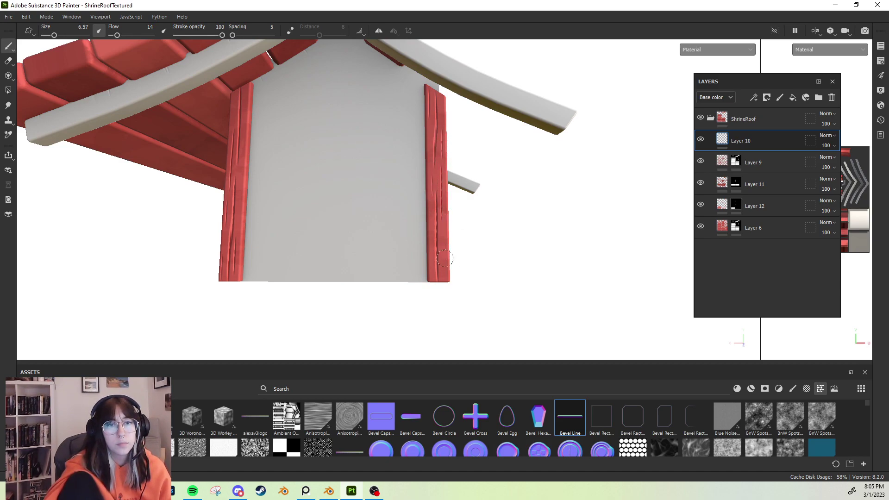
Paint a vertical groove down the upper half of this post's side-wall face at brush size 14.17, undoing the unwanted strokes
{"action": "left_click_drag", "start_coordinate": [443, 260], "coordinate": [444, 259], "text": "alt"}
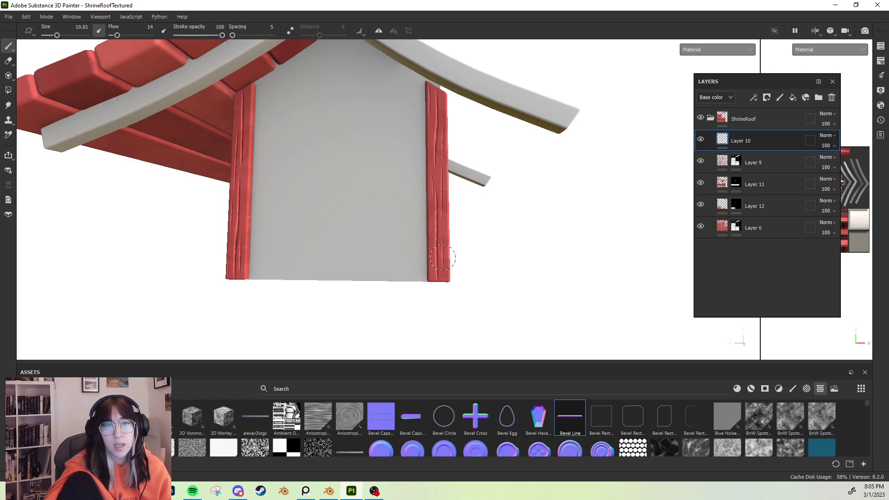
{"action": "left_click_drag", "start_coordinate": [443, 269], "coordinate": [446, 199], "text": "alt"}
{"action": "mouse_move", "coordinate": [412, 147]}
{"action": "left_mouse_down"}
{"action": "mouse_move", "coordinate": [414, 167]}
{"action": "mouse_move", "coordinate": [417, 114]}
{"action": "mouse_move", "coordinate": [413, 177]}
{"action": "left_mouse_up"}
{"action": "key", "text": "ctrl+z"}
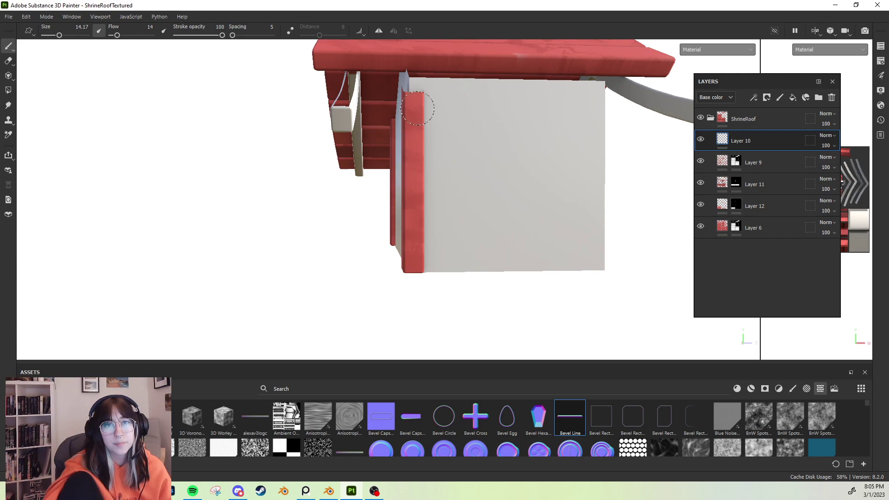
{"action": "left_click_drag", "start_coordinate": [418, 101], "coordinate": [416, 156]}
{"action": "left_click_drag", "start_coordinate": [415, 189], "coordinate": [416, 256]}
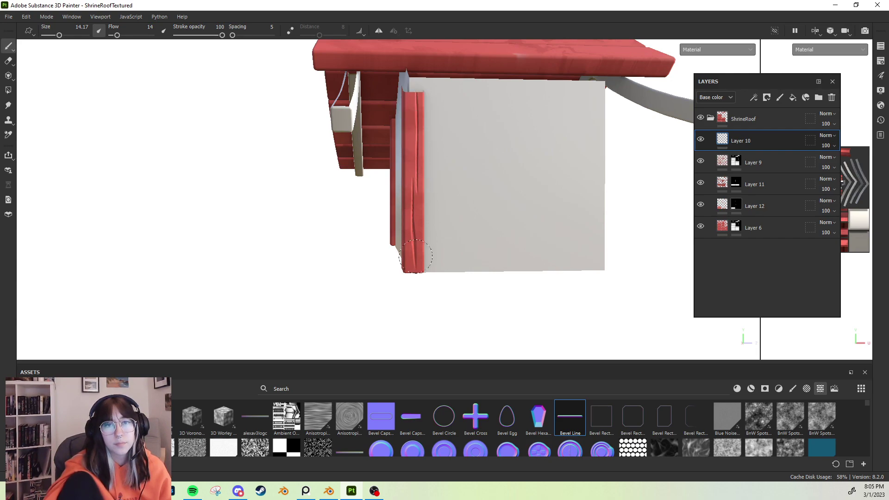
{"action": "key", "text": "ctrl+z"}
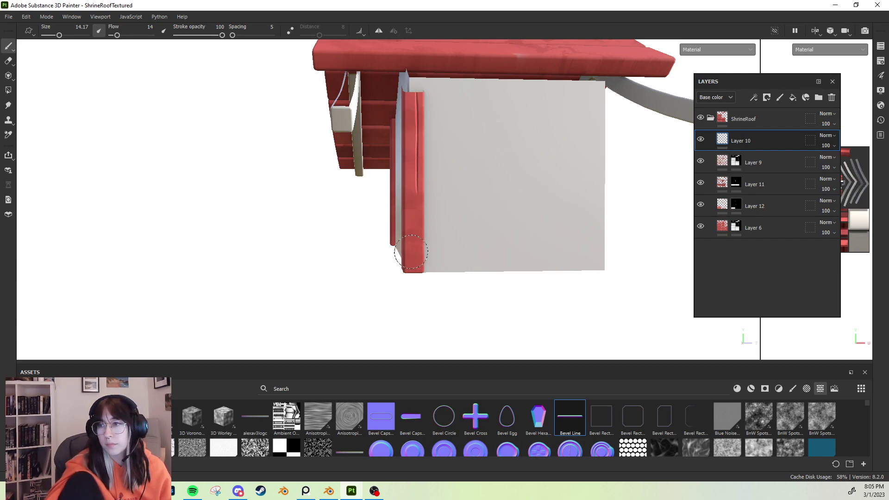
Paint a groove on the lower part of the side-wall face and add finer grooves along the post at brush size 10.01
{"action": "left_click_drag", "start_coordinate": [414, 213], "coordinate": [412, 258]}
{"action": "left_click_drag", "start_coordinate": [410, 117], "coordinate": [410, 153]}
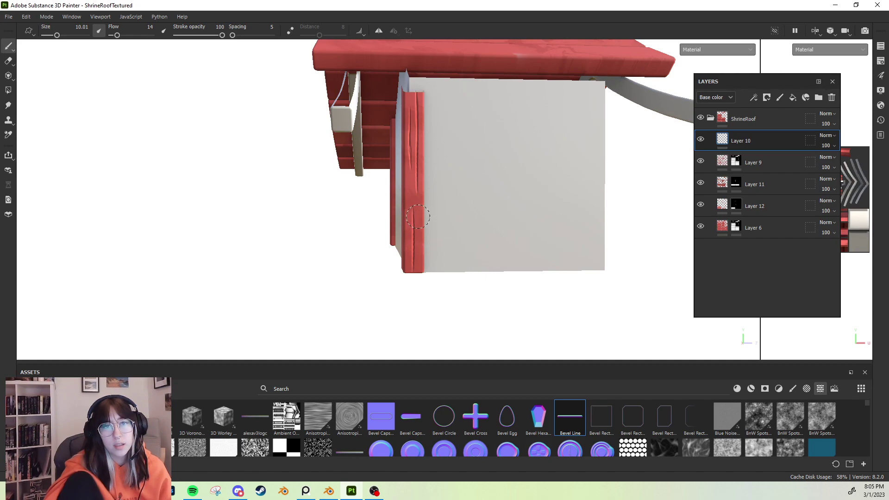
{"action": "scroll", "coordinate": [416, 250], "scroll_direction": "up", "scroll_amount": 2}
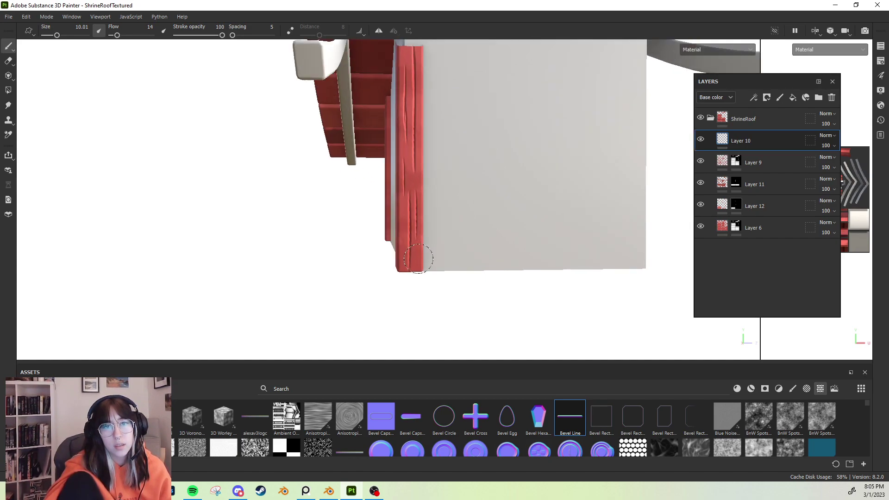